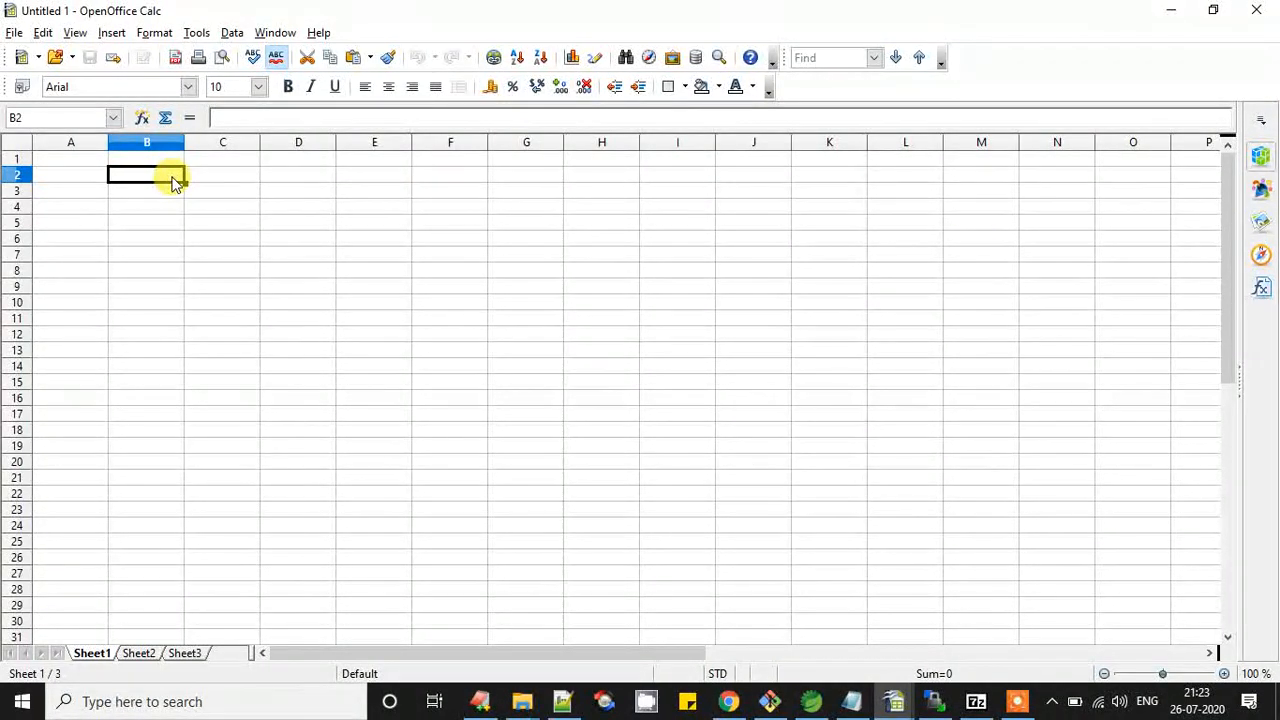
Enter the column headers S.No., Expense, Date and Amount in cells B2 through E2.
{"action": "type", "text": "S.No"}
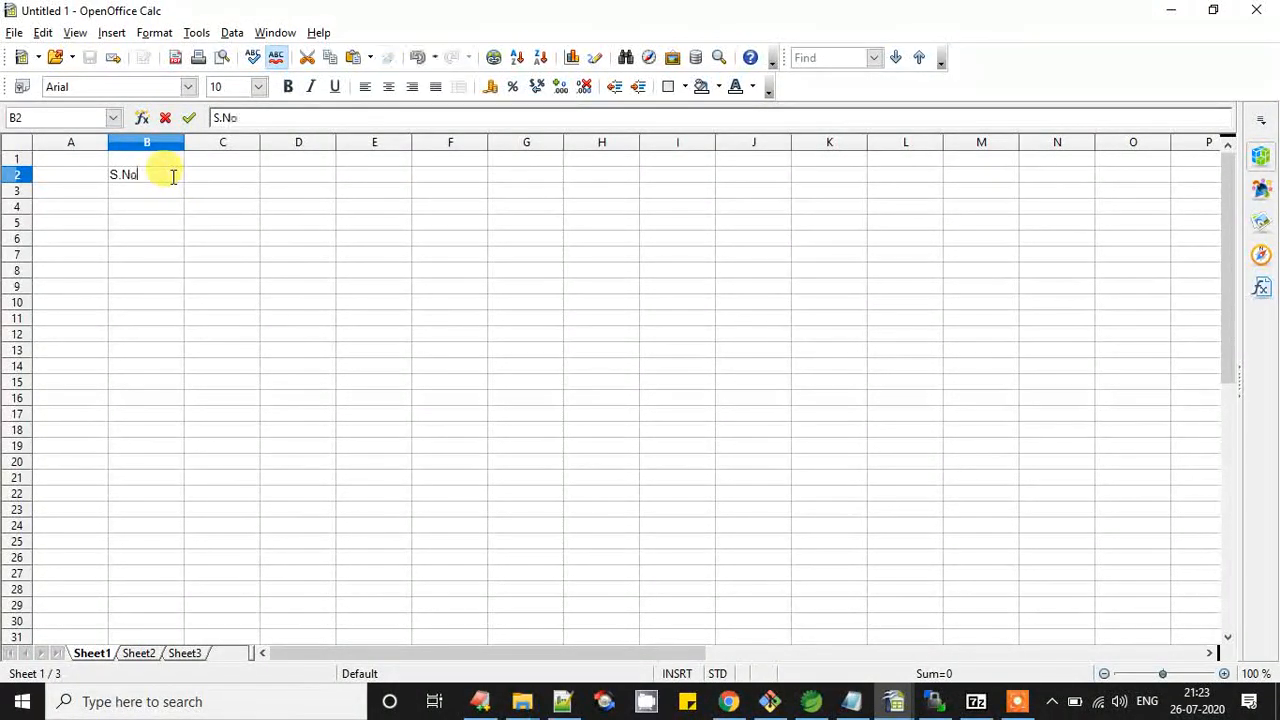
{"action": "type", "text": "."}
{"action": "key", "text": "Tab"}
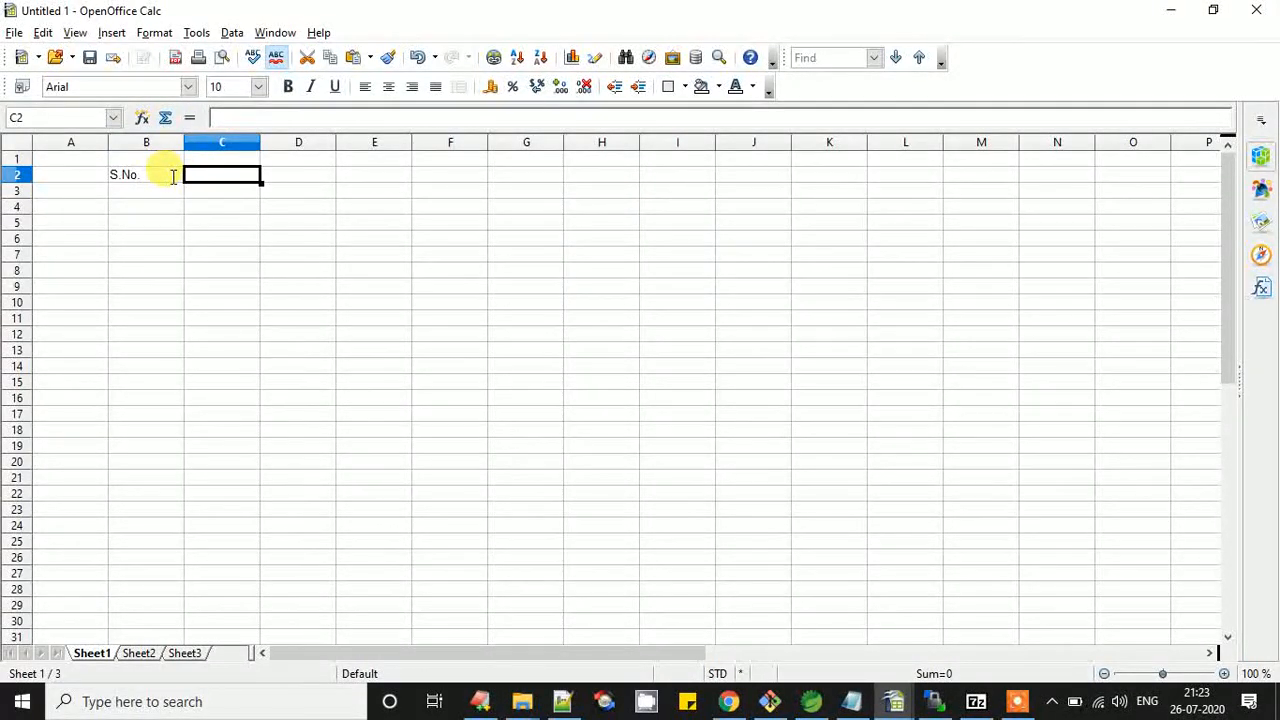
{"action": "type", "text": "Ex"}
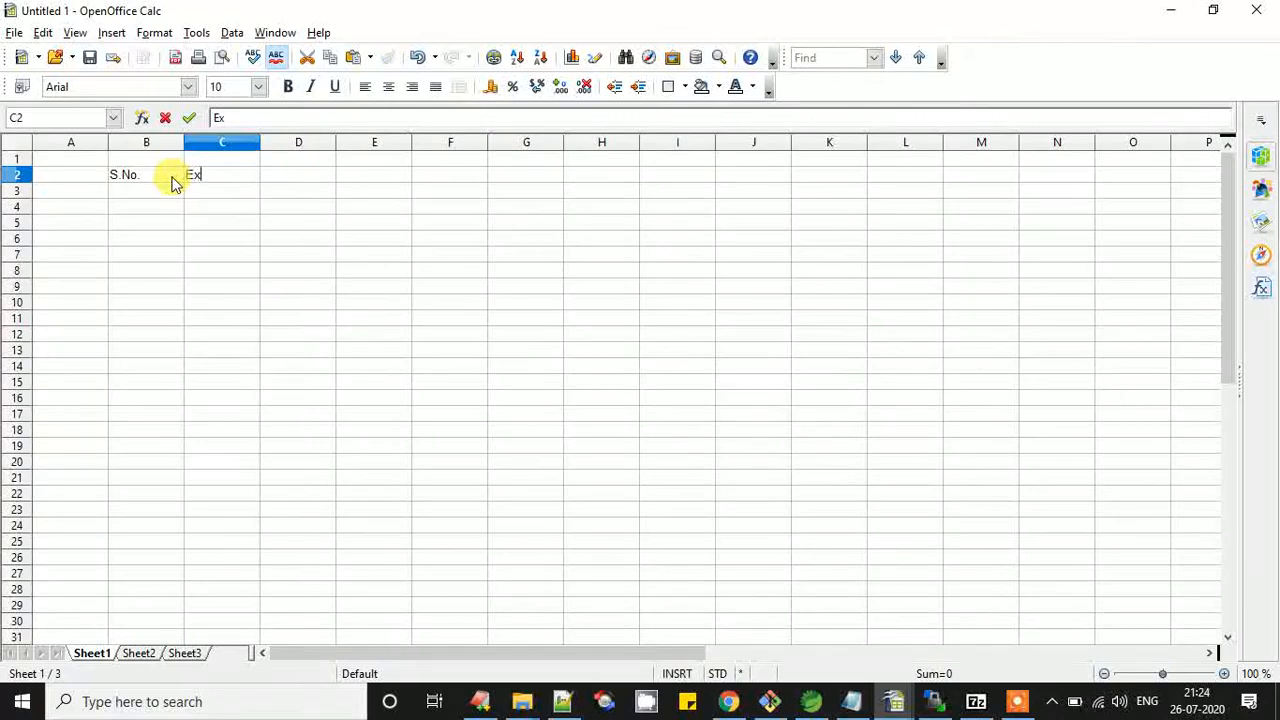
{"action": "type", "text": "pense"}
{"action": "key", "text": "Tab"}
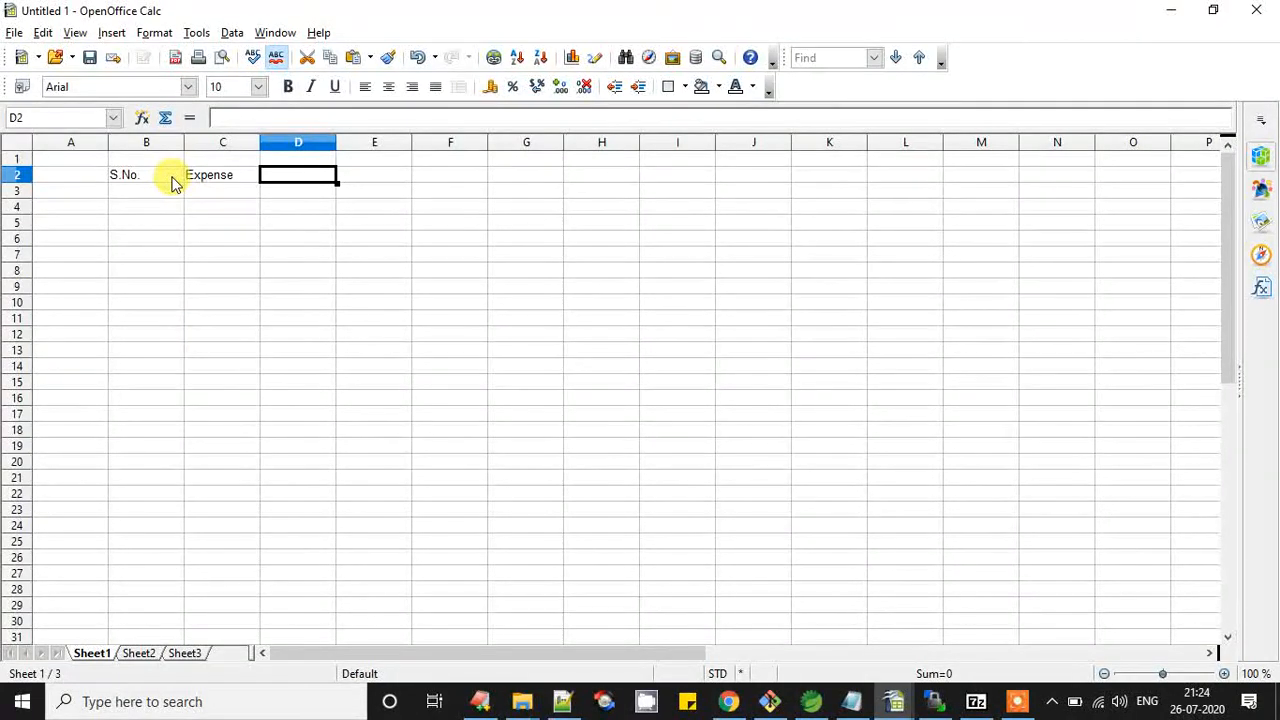
{"action": "type", "text": "Date"}
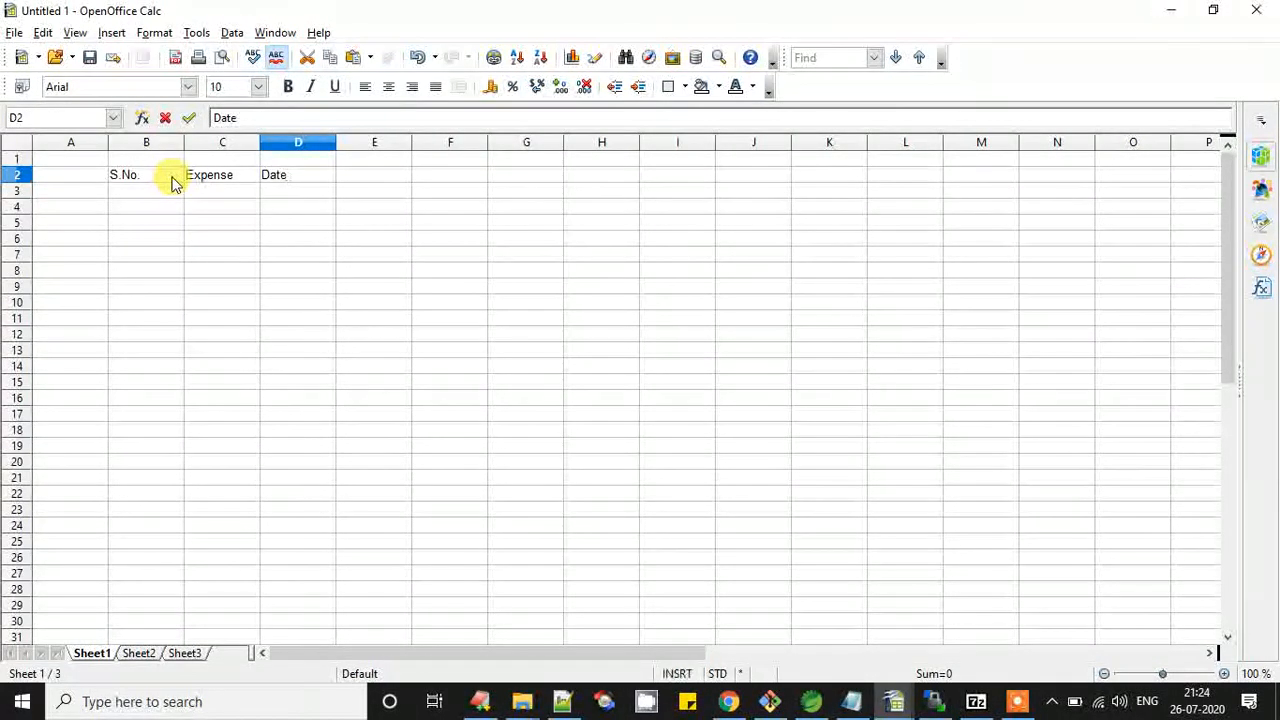
{"action": "key", "text": "Tab"}
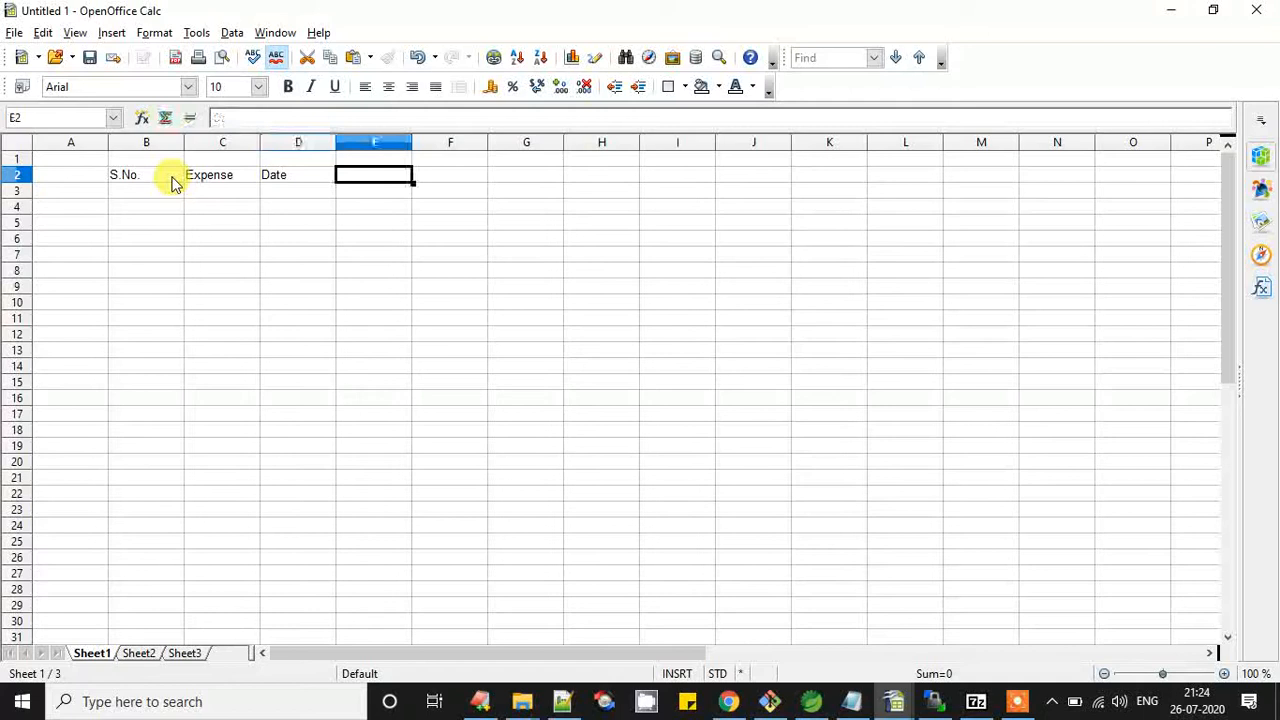
{"action": "type", "text": "Amount"}
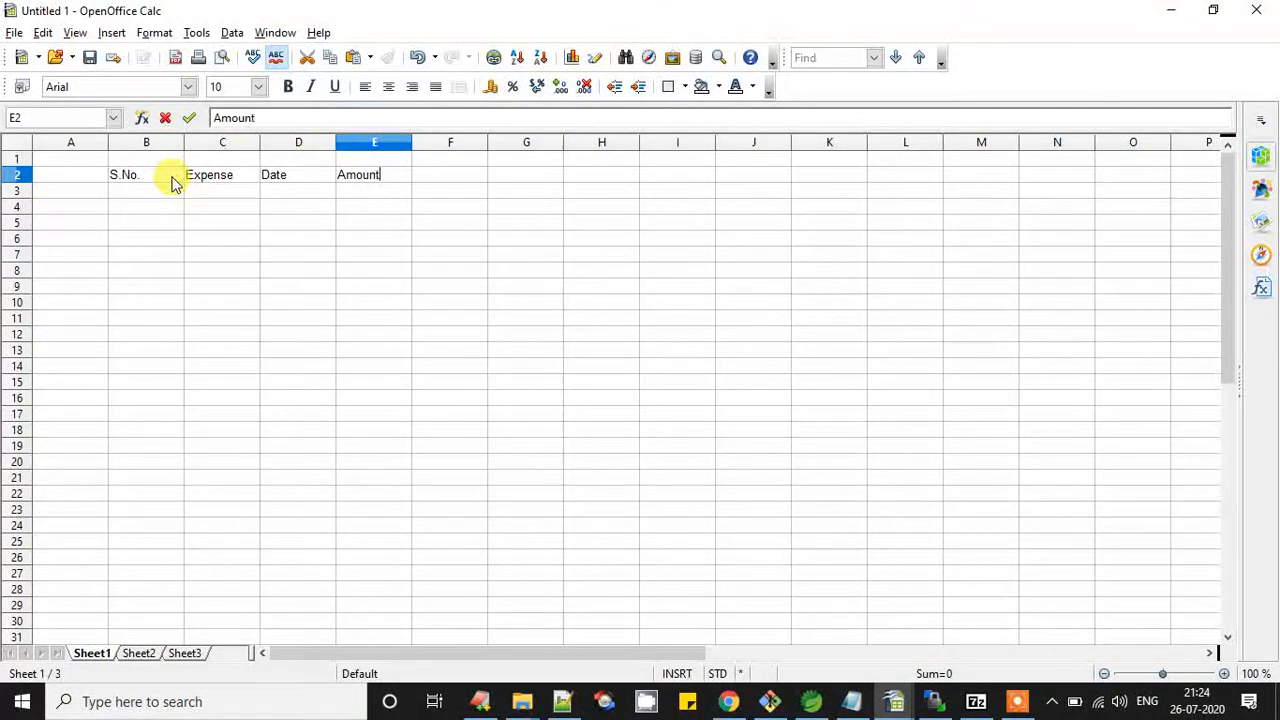
{"action": "key", "text": "Tab"}
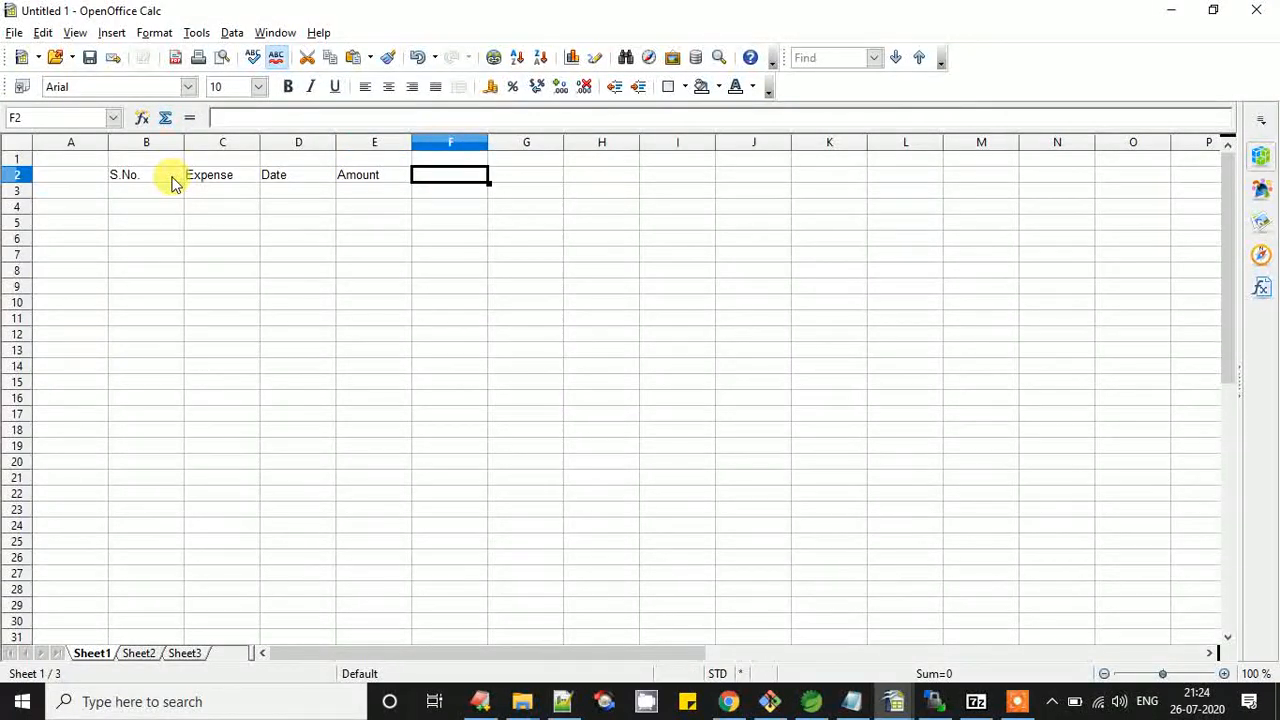
Enter the serial numbers 1 and 2 in cells B3 and B4 under the S.No. header.
{"action": "key", "text": "Left"}
{"action": "key", "text": "Left"}
{"action": "key", "text": "Left"}
{"action": "key", "text": "Left"}
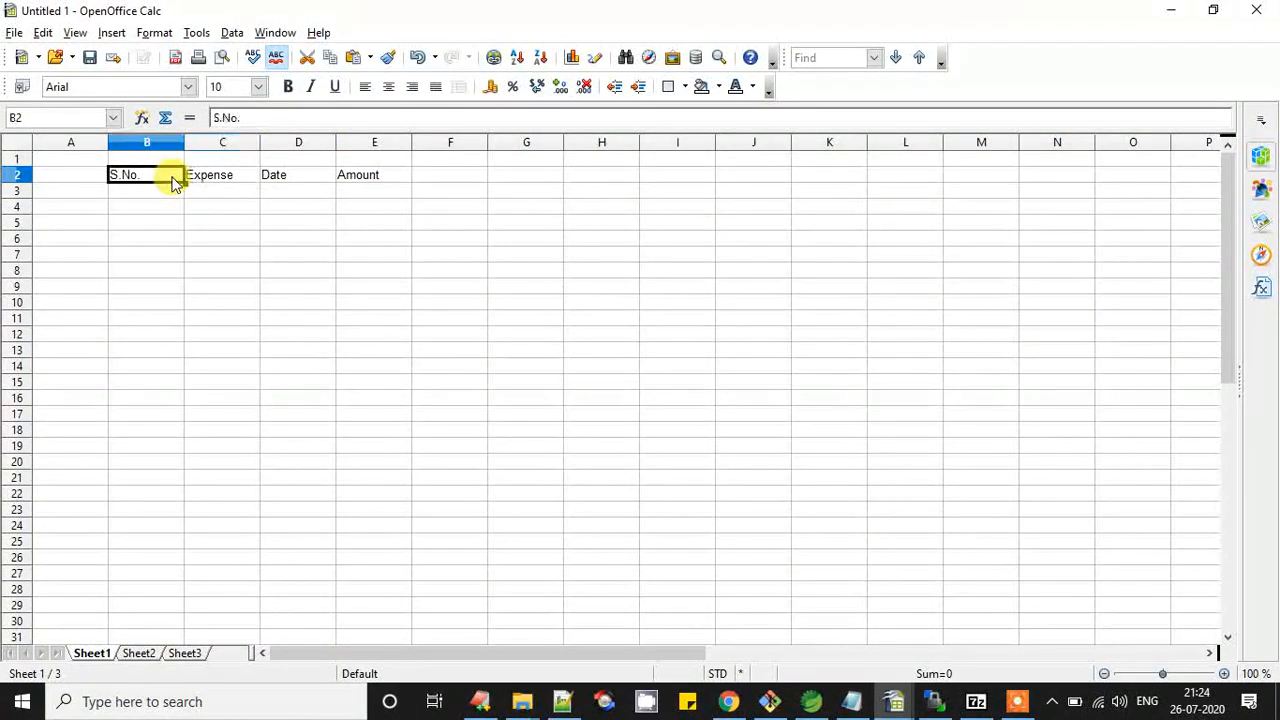
{"action": "key", "text": "Down"}
{"action": "type", "text": "1"}
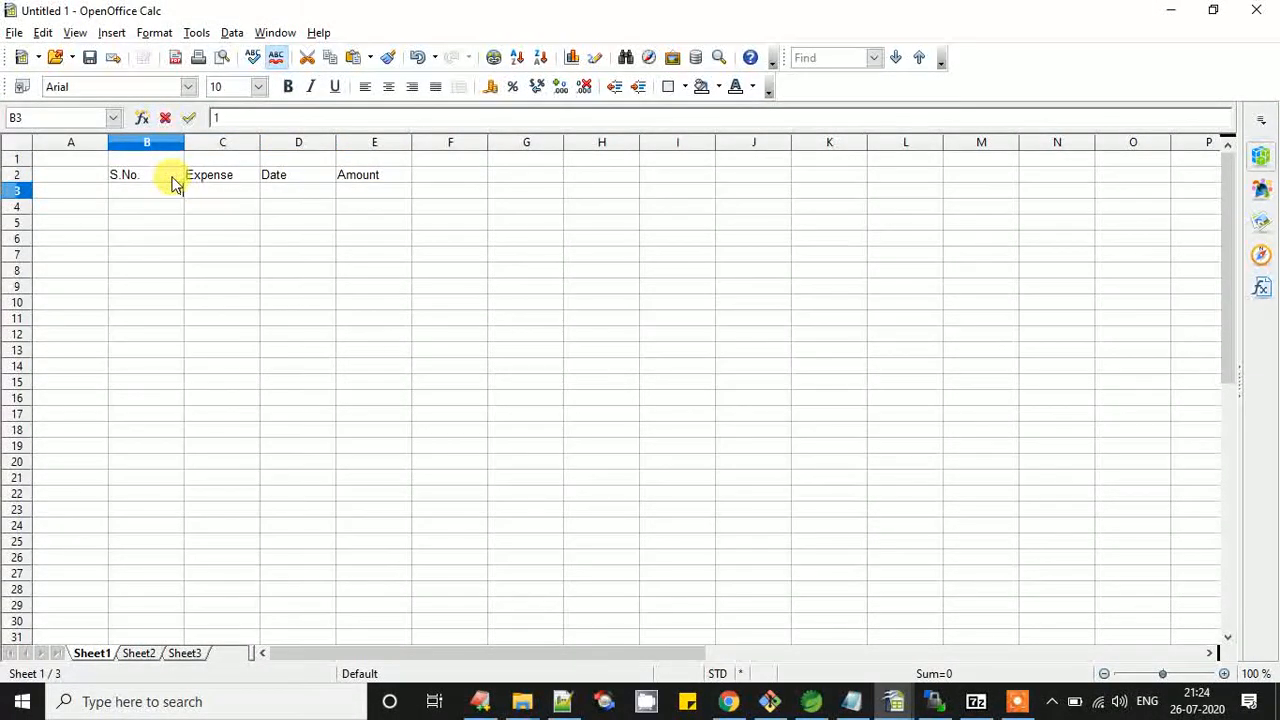
{"action": "key", "text": "Return"}
{"action": "type", "text": "2"}
{"action": "key", "text": "Return"}
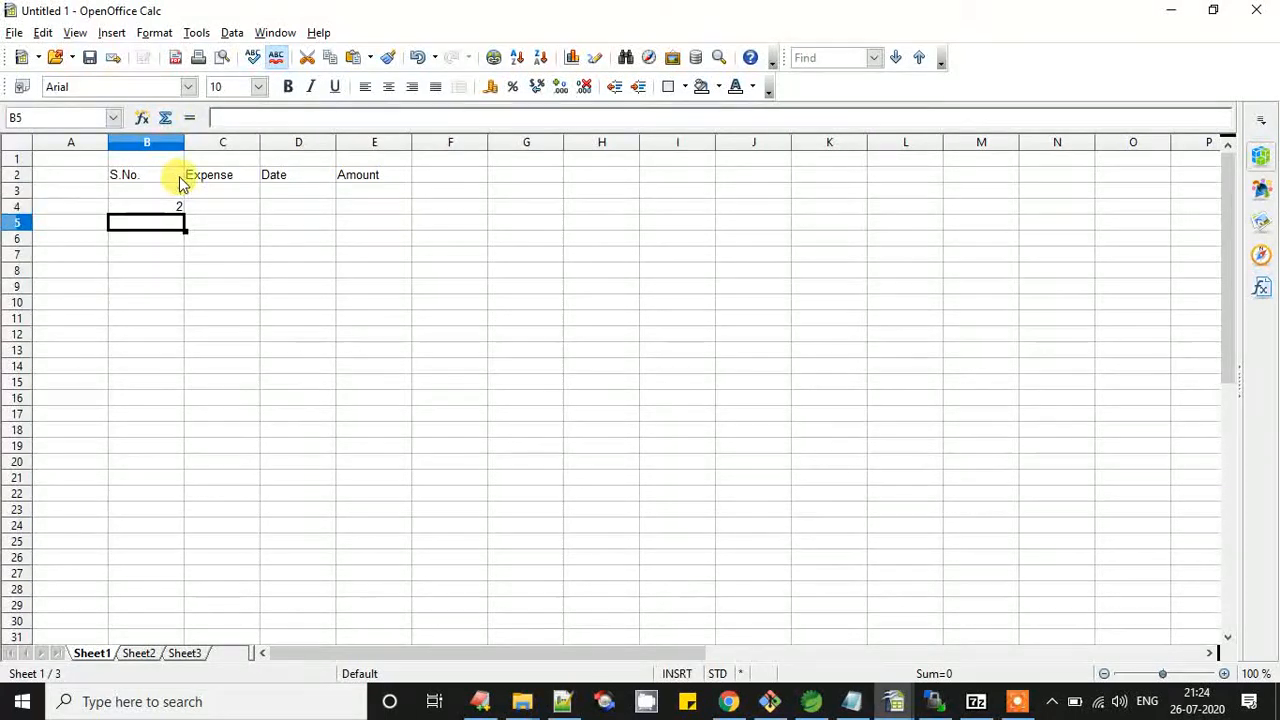
Extend the serial number series from B3:B4 down to cell B23.
{"action": "left_click", "coordinate": [154, 181]}
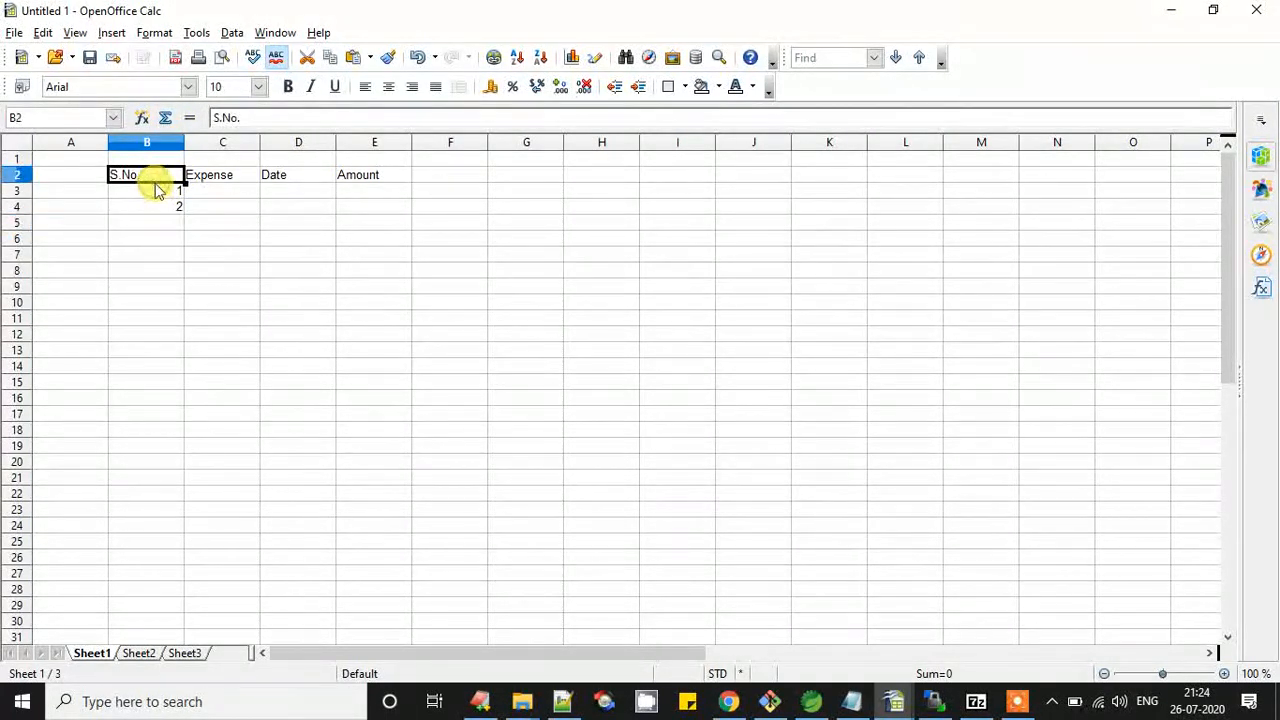
{"action": "left_click", "coordinate": [155, 193]}
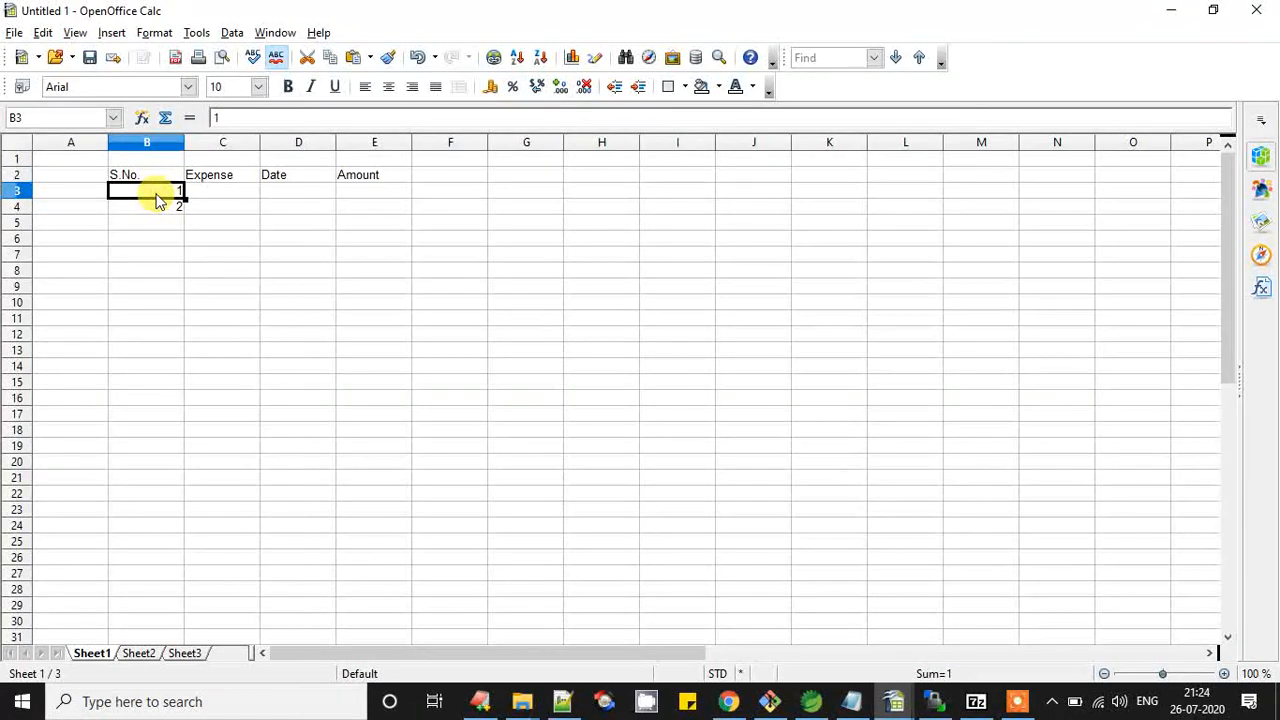
{"action": "left_click", "coordinate": [157, 205], "text": "shift"}
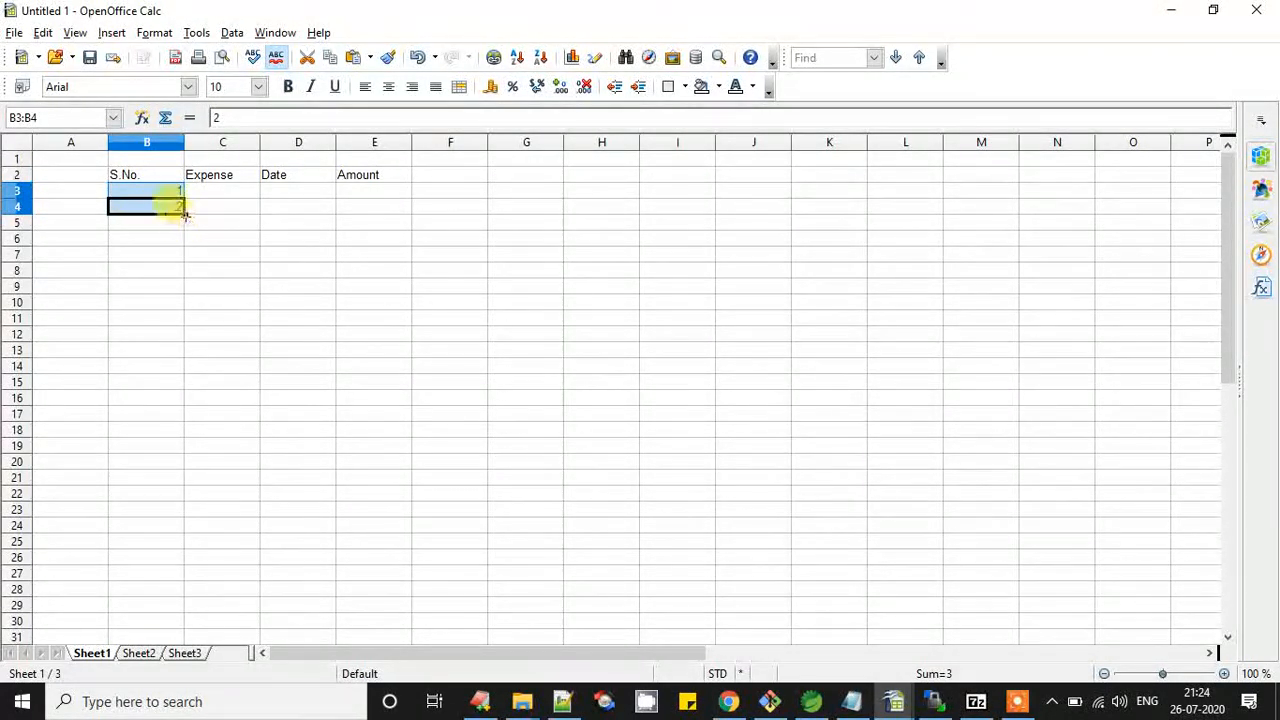
{"action": "left_click_drag", "start_coordinate": [185, 216], "coordinate": [171, 516]}
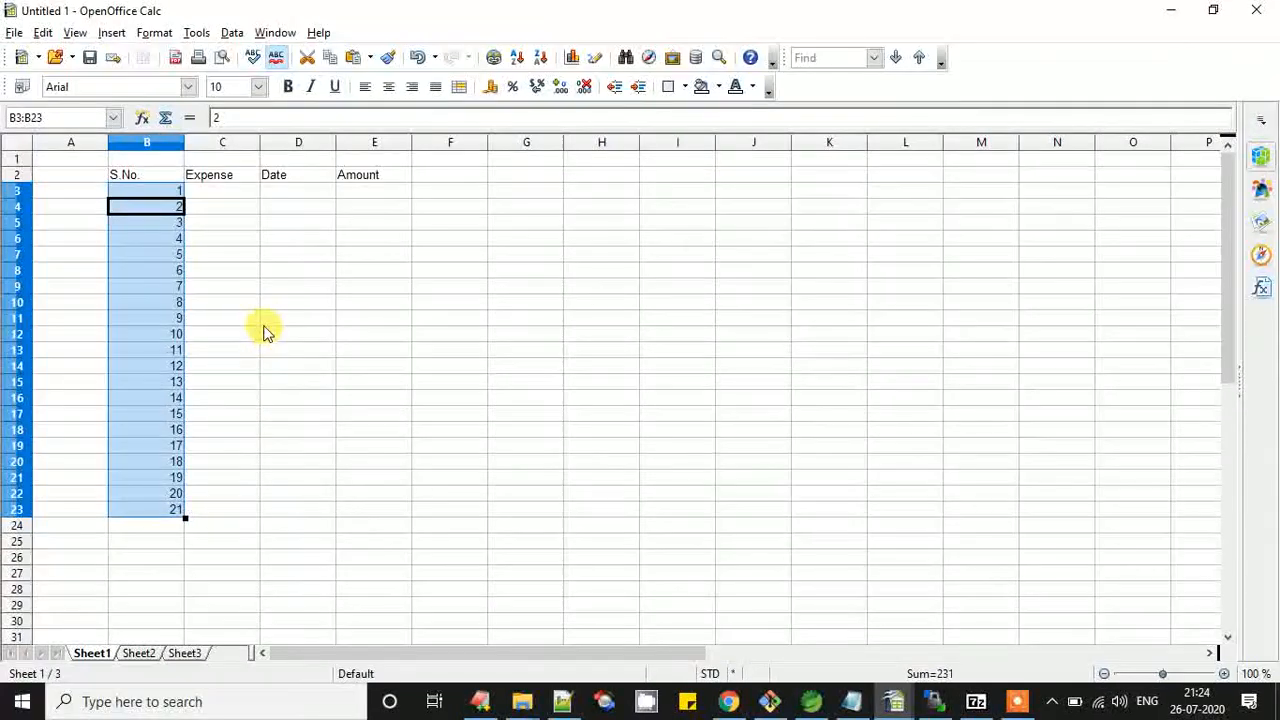
{"action": "left_click", "coordinate": [218, 364]}
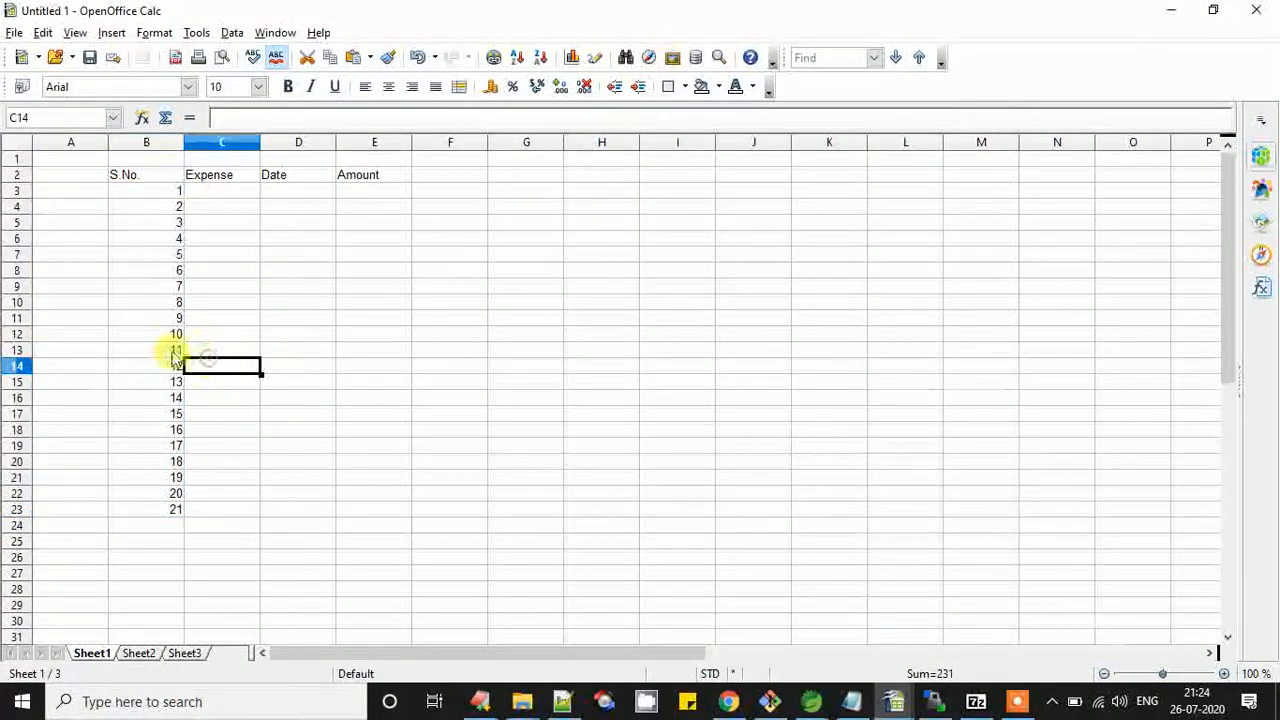
Delete the serial numbers 11 to 21 from cells B13:B23, using the default content selection.
{"action": "left_click_drag", "start_coordinate": [145, 348], "coordinate": [148, 512]}
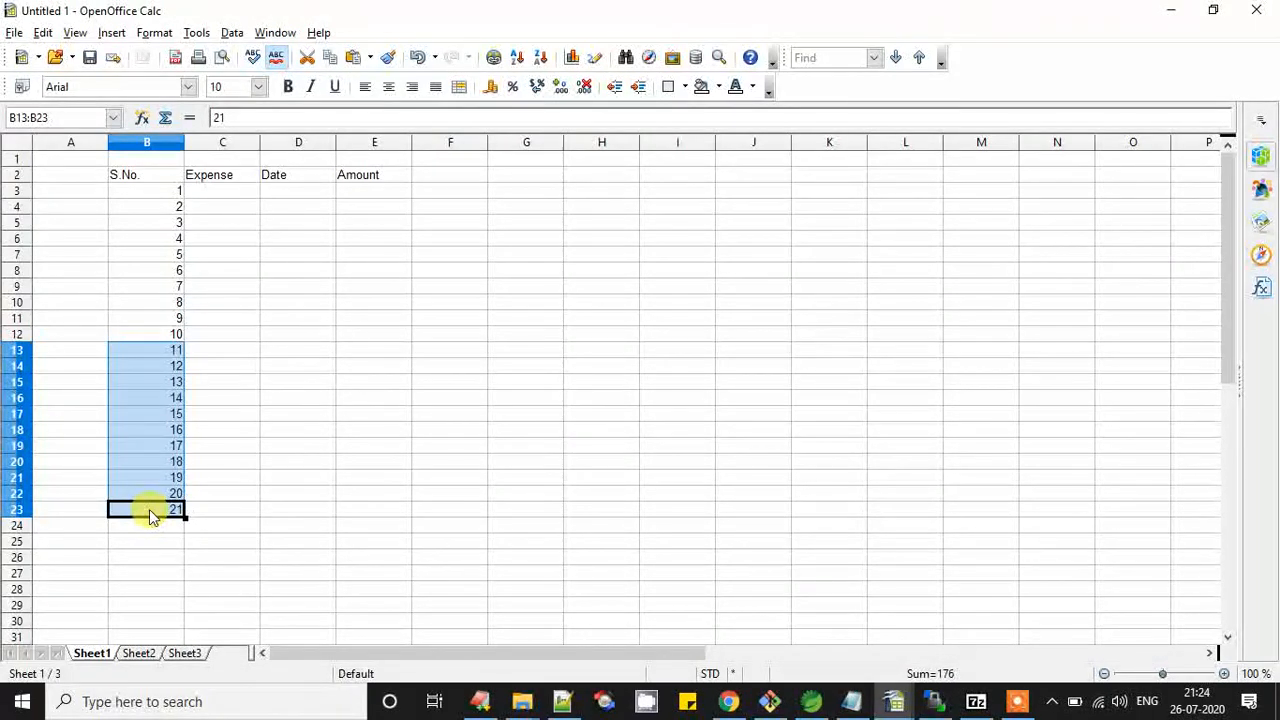
{"action": "key", "text": "Delete"}
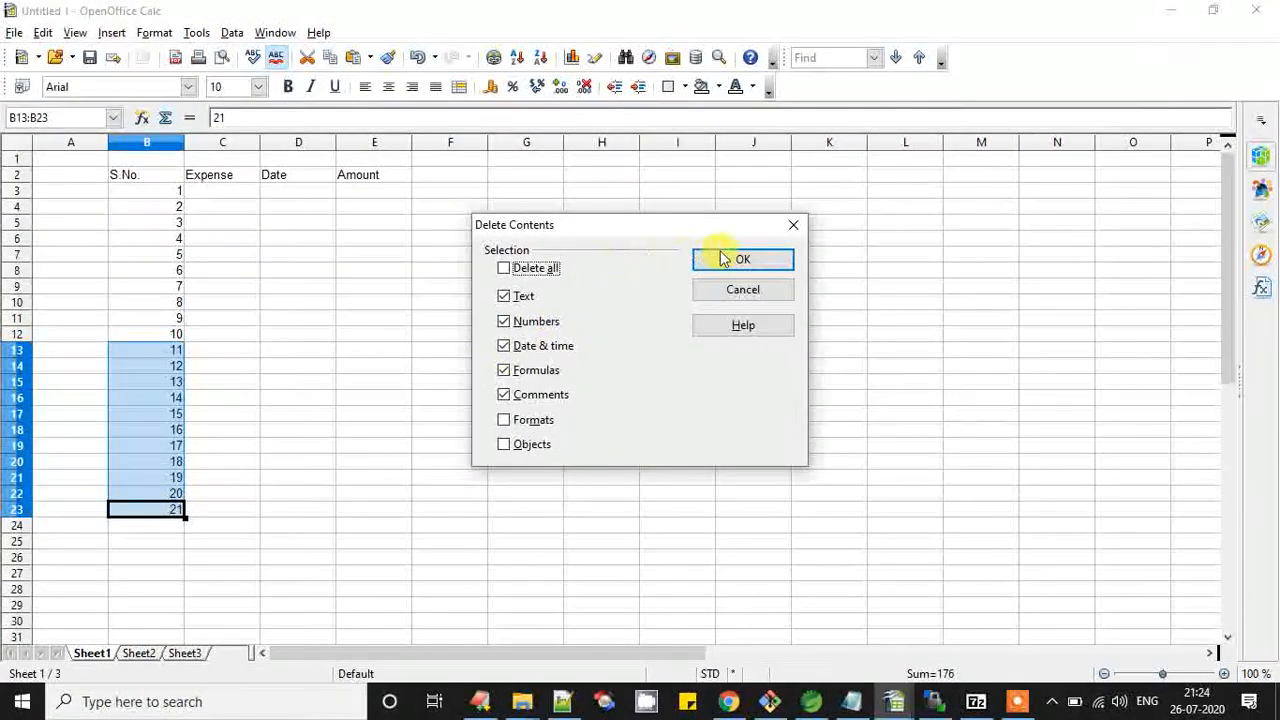
{"action": "left_click", "coordinate": [722, 259]}
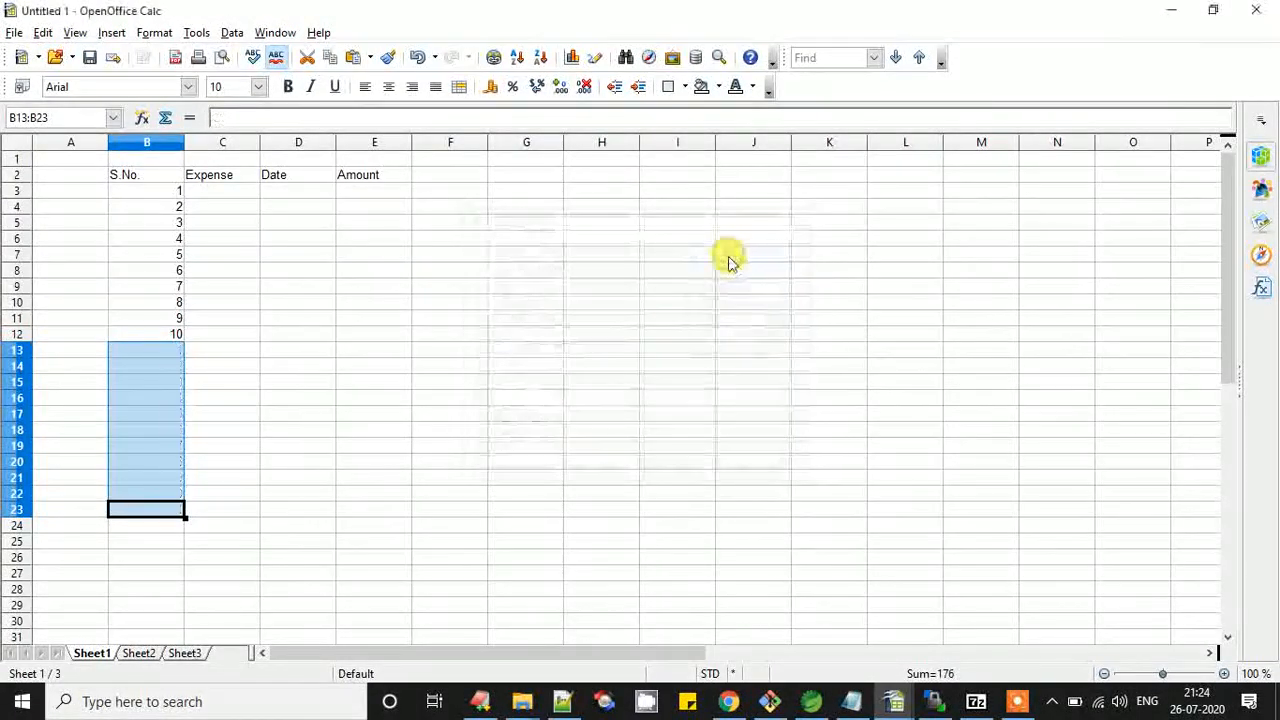
Center the S.No. header and its serial numbers horizontally in cells B2:B12.
{"action": "left_click", "coordinate": [157, 177]}
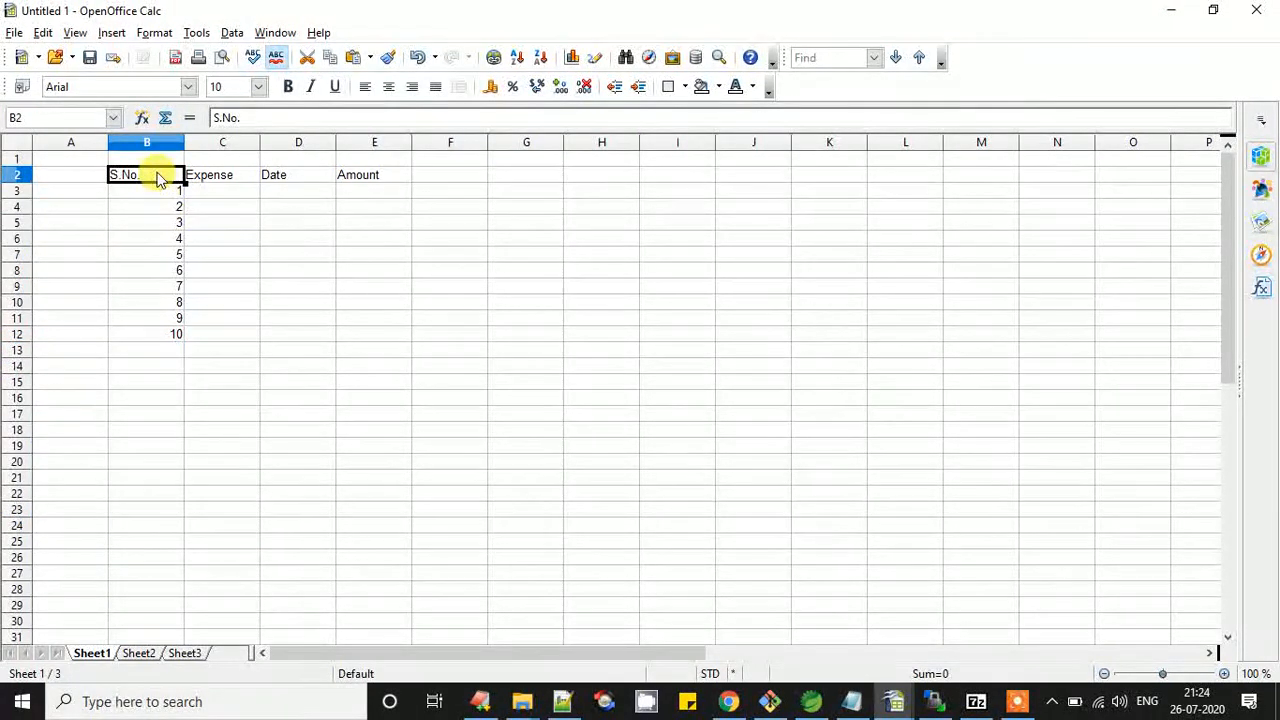
{"action": "left_click_drag", "start_coordinate": [157, 183], "coordinate": [147, 339]}
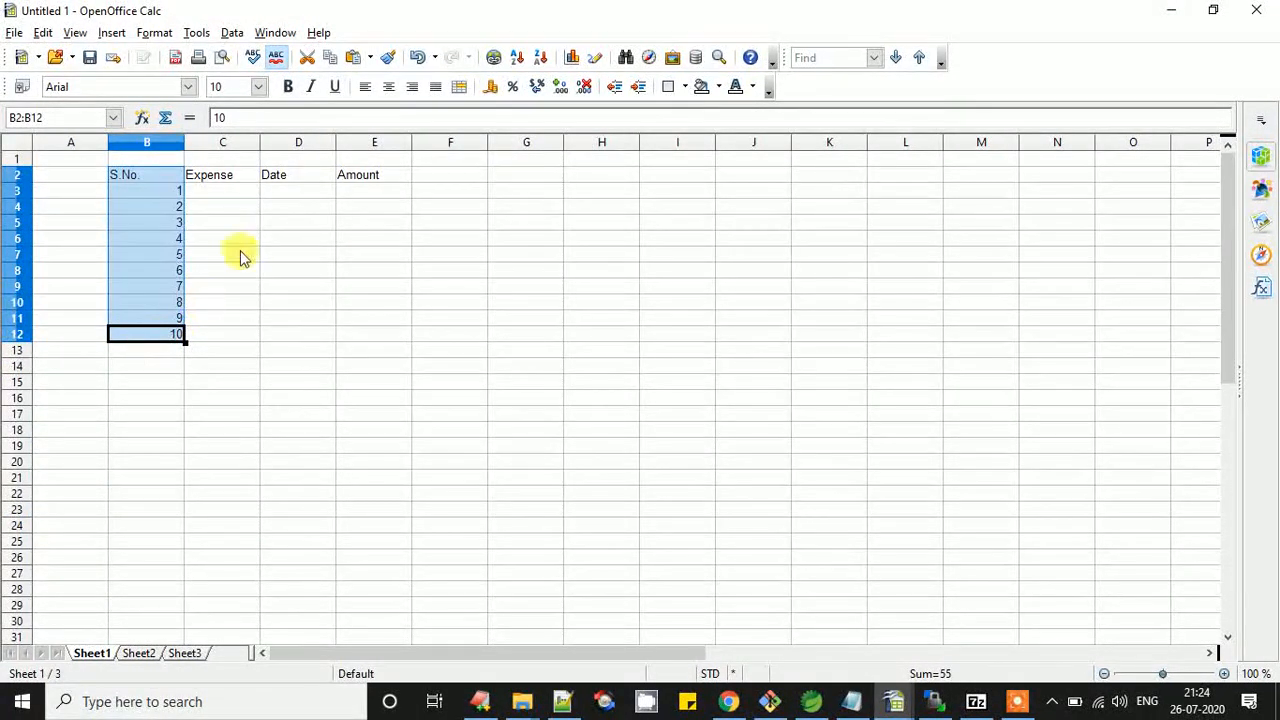
{"action": "left_click", "coordinate": [389, 88]}
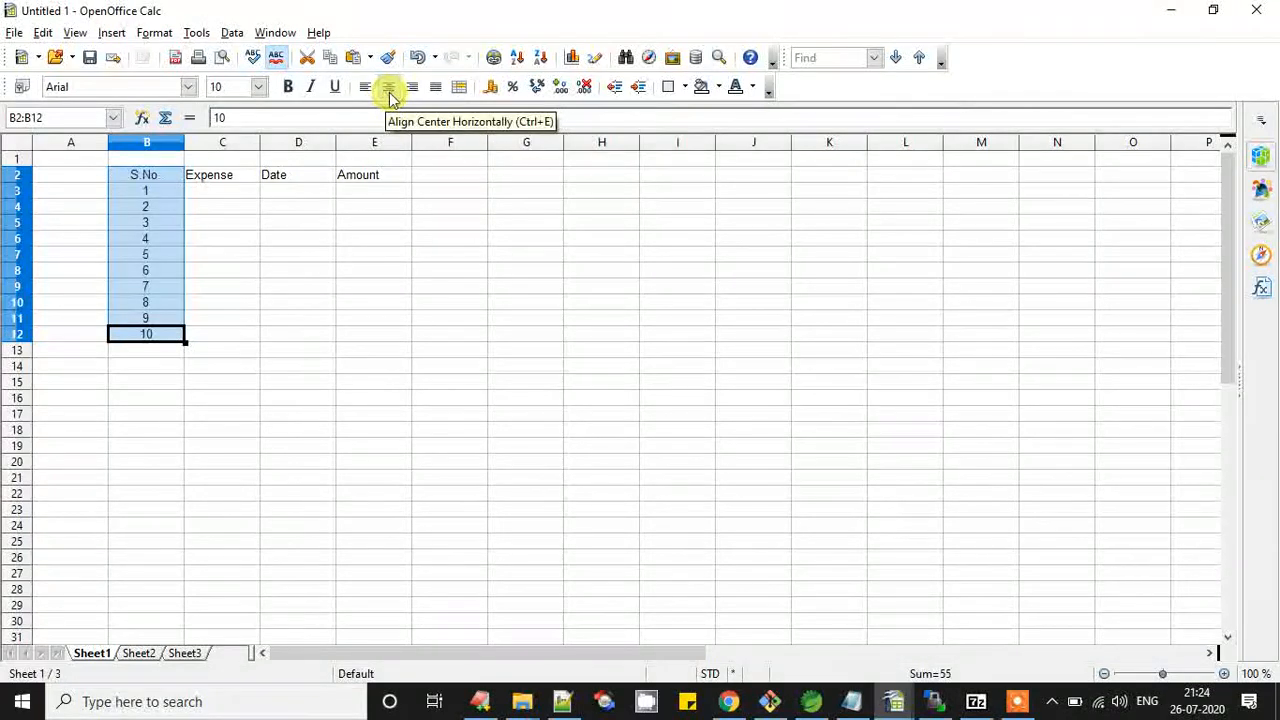
{"action": "left_click", "coordinate": [240, 267]}
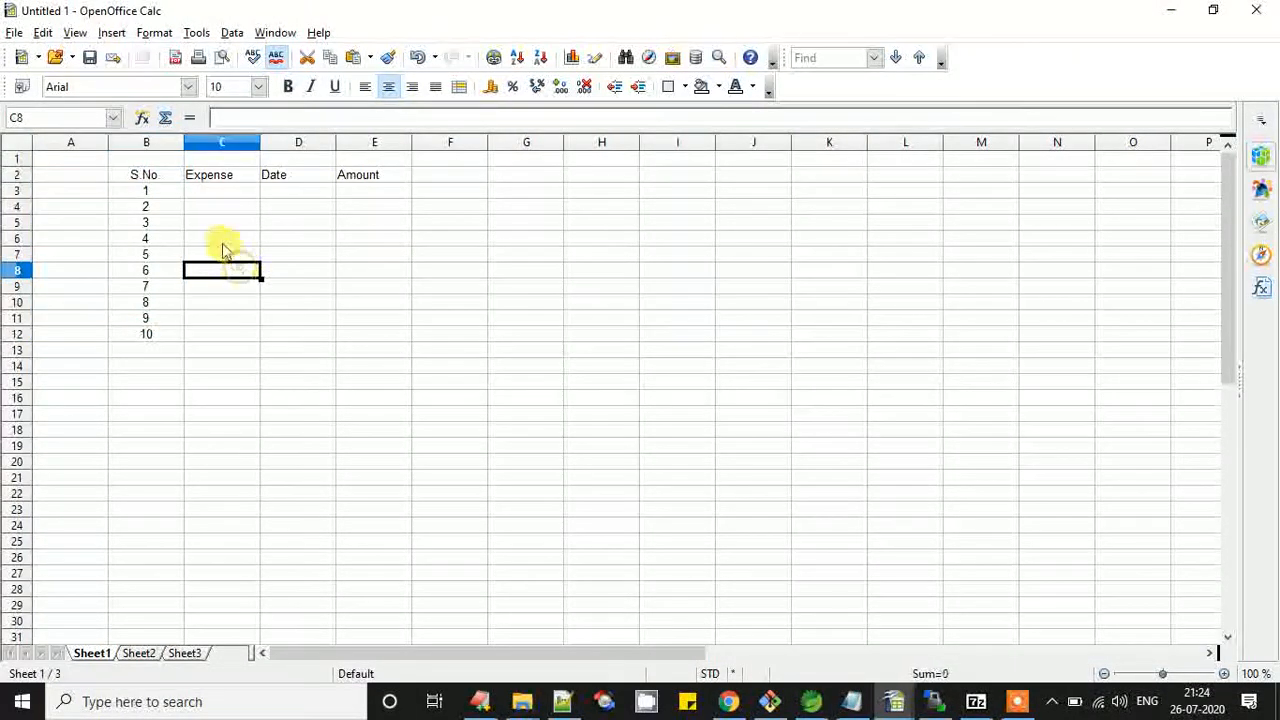
Apply outer and inner borders to every cell of the table range B2:E12.
{"action": "left_click_drag", "start_coordinate": [130, 183], "coordinate": [380, 343]}
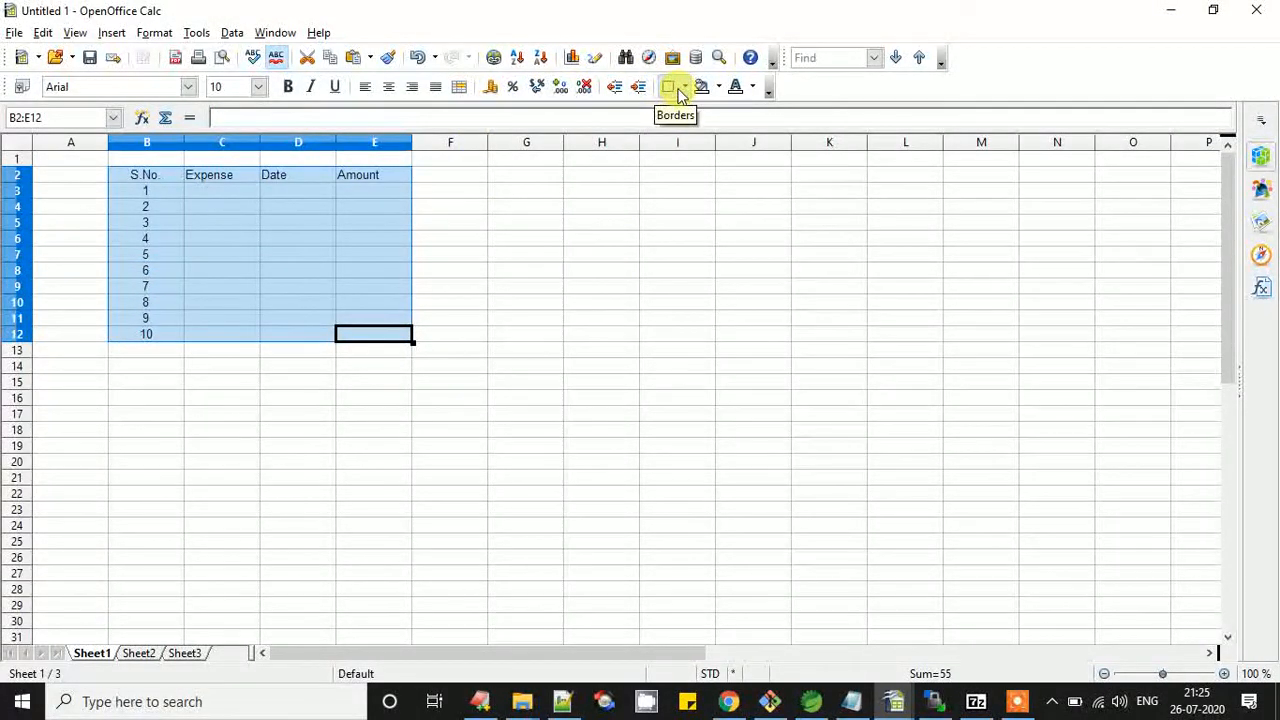
{"action": "left_click", "coordinate": [680, 90]}
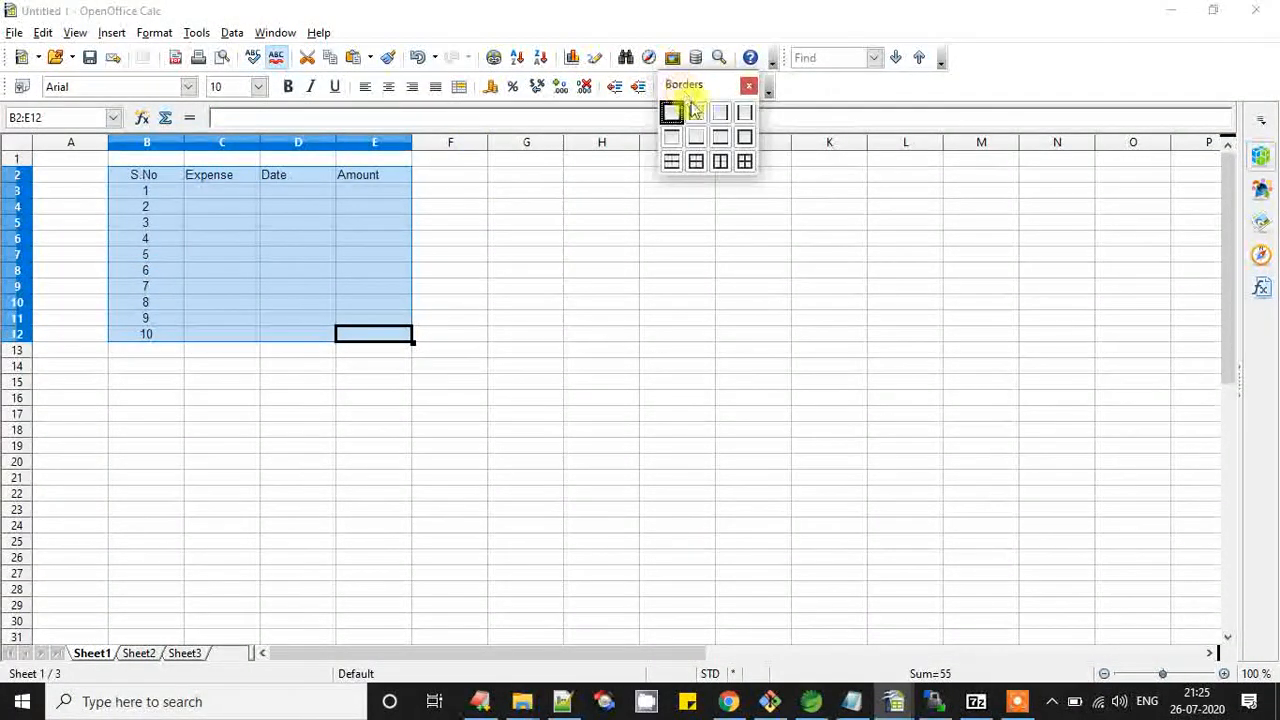
{"action": "left_click", "coordinate": [745, 163]}
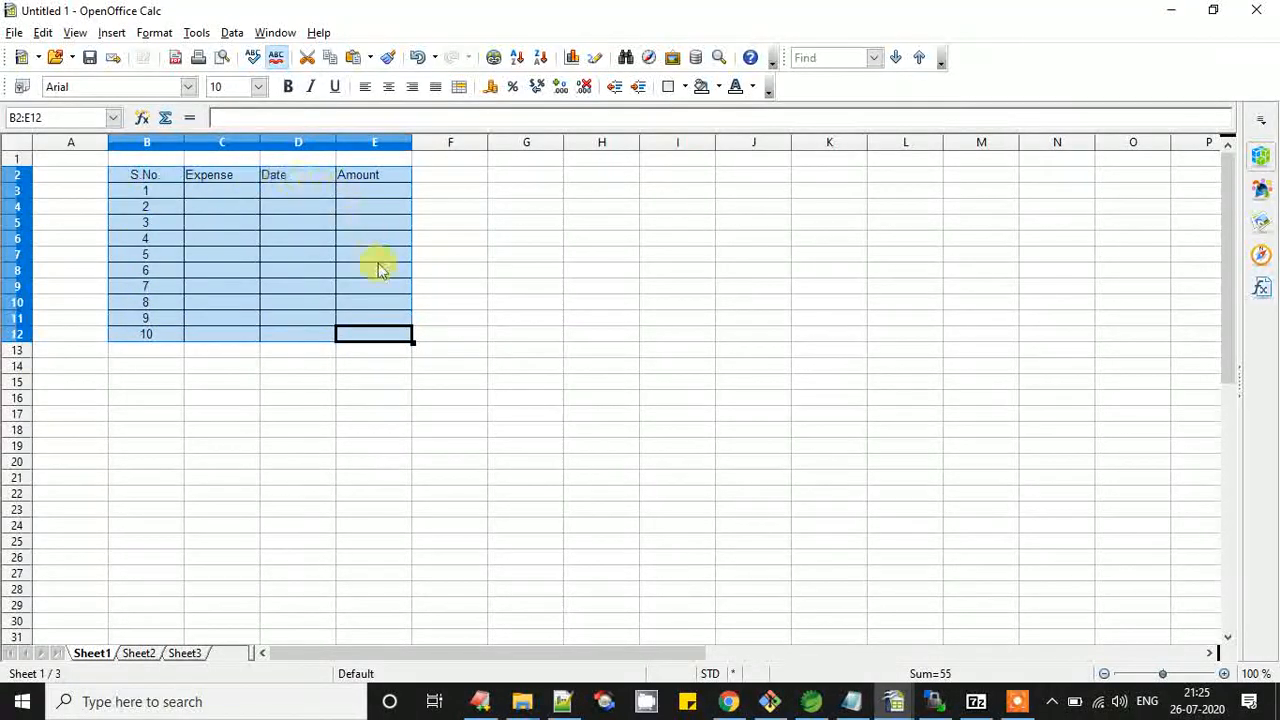
{"action": "left_click", "coordinate": [378, 318]}
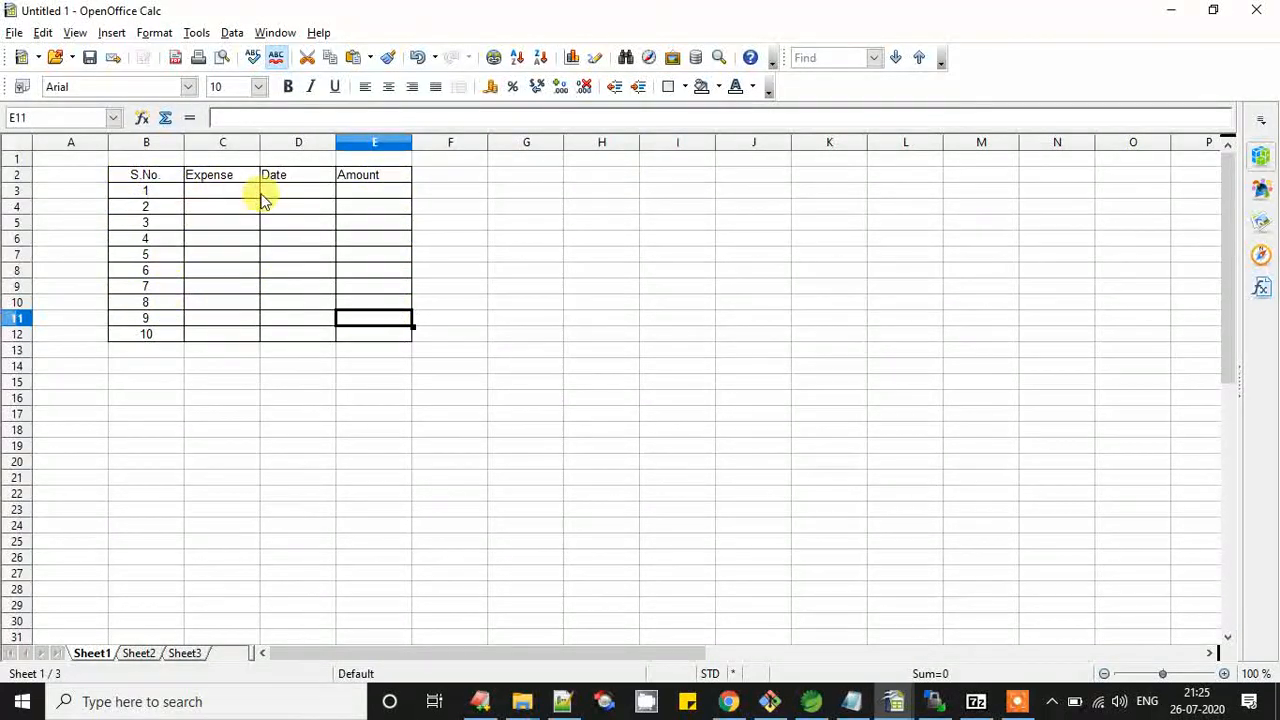
Change the header in C2 to Expense Description and fit column C's width to its text.
{"action": "left_click", "coordinate": [205, 190]}
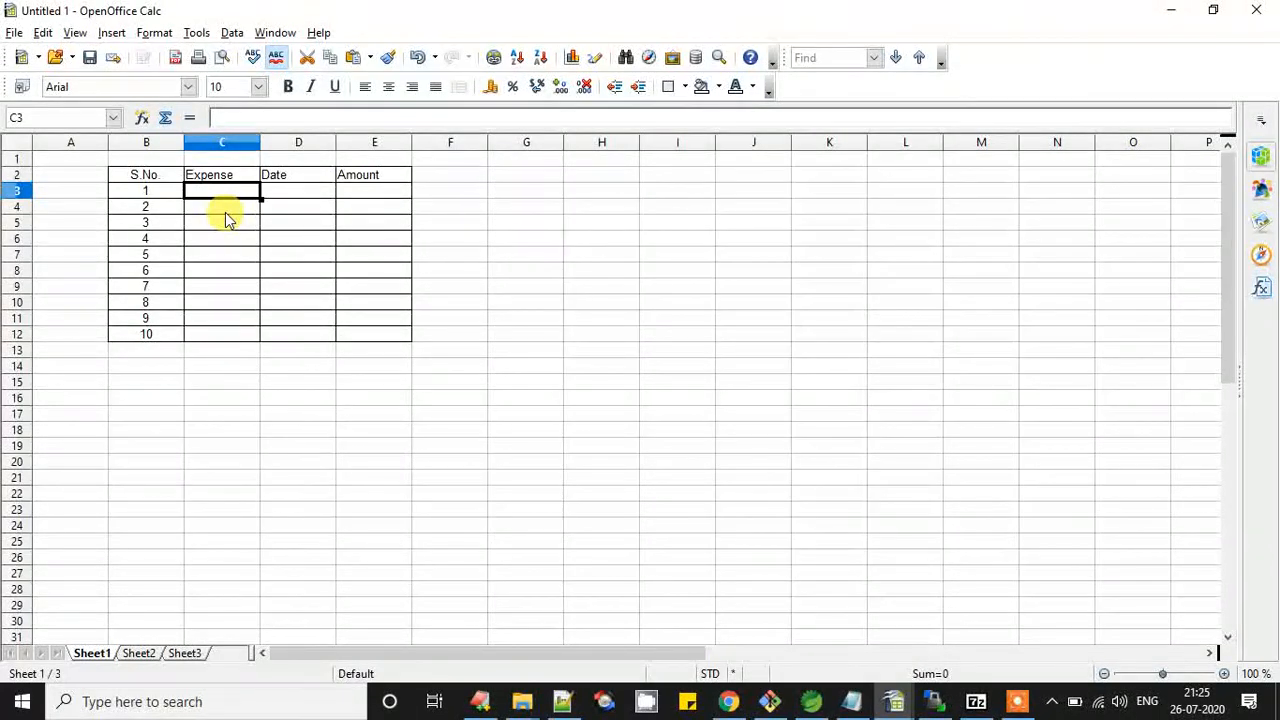
{"action": "left_click", "coordinate": [258, 176]}
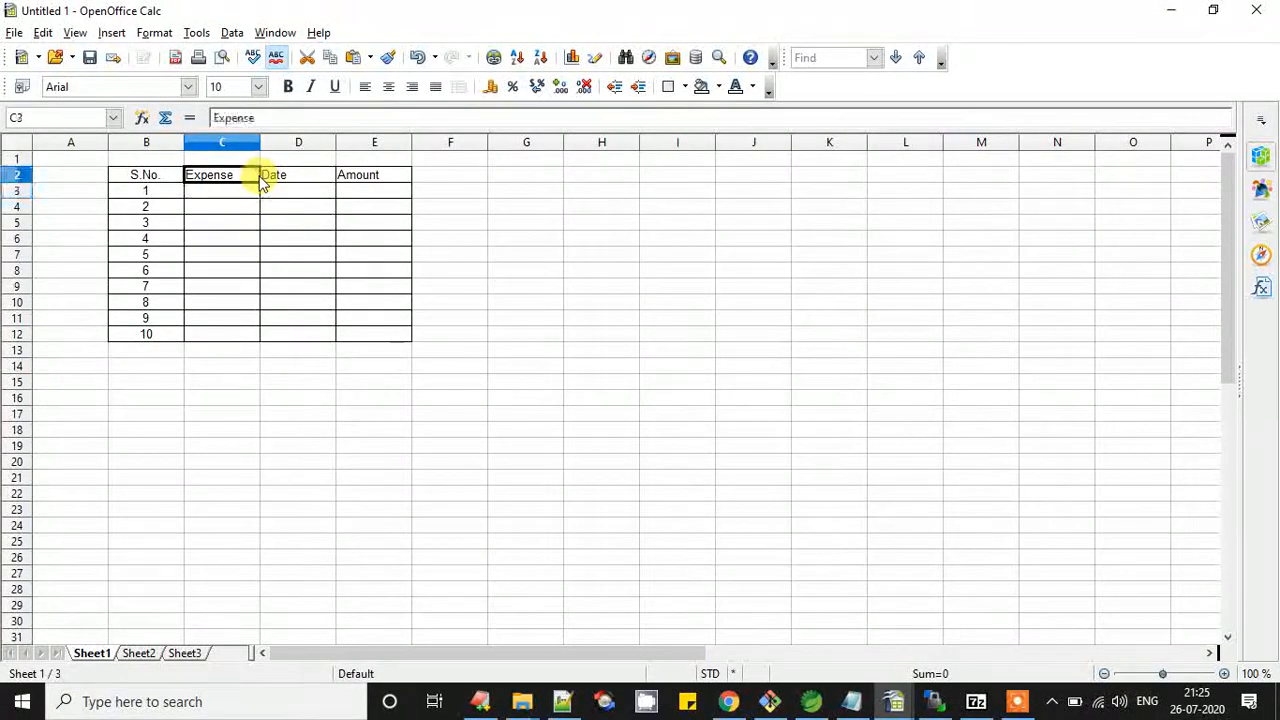
{"action": "double_click", "coordinate": [257, 174]}
{"action": "type", "text": "Description"}
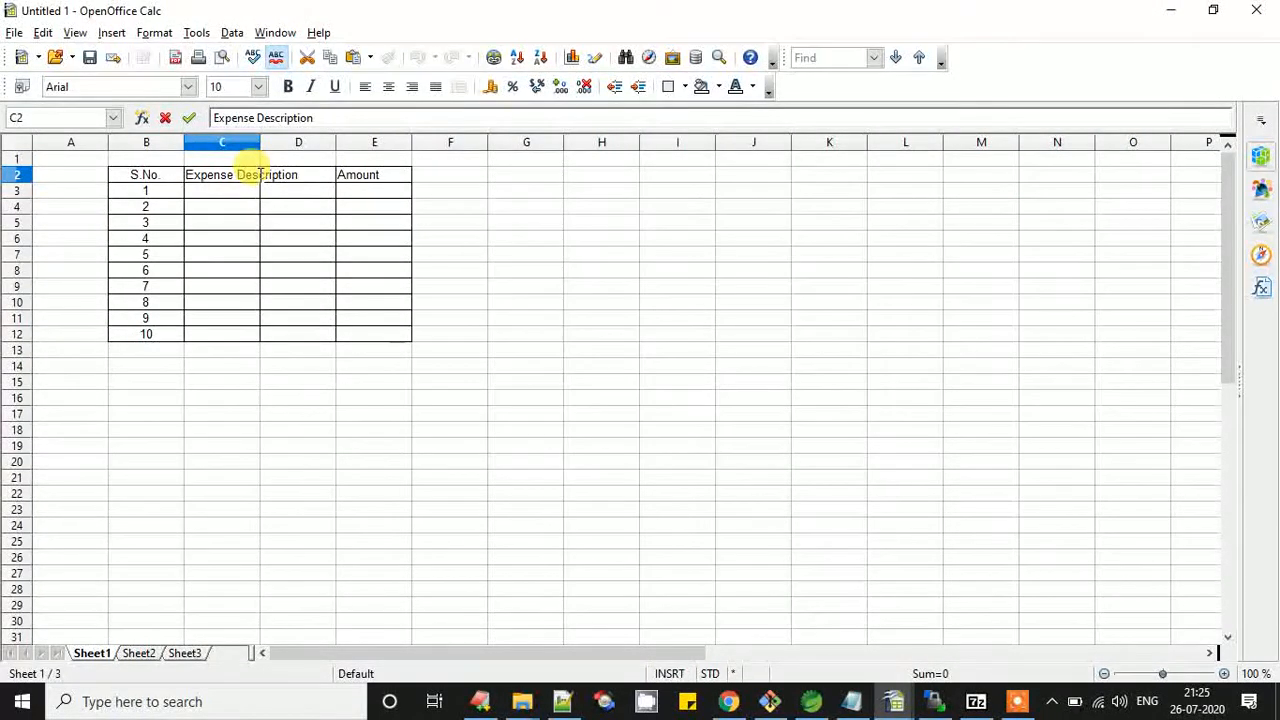
{"action": "left_click", "coordinate": [249, 289]}
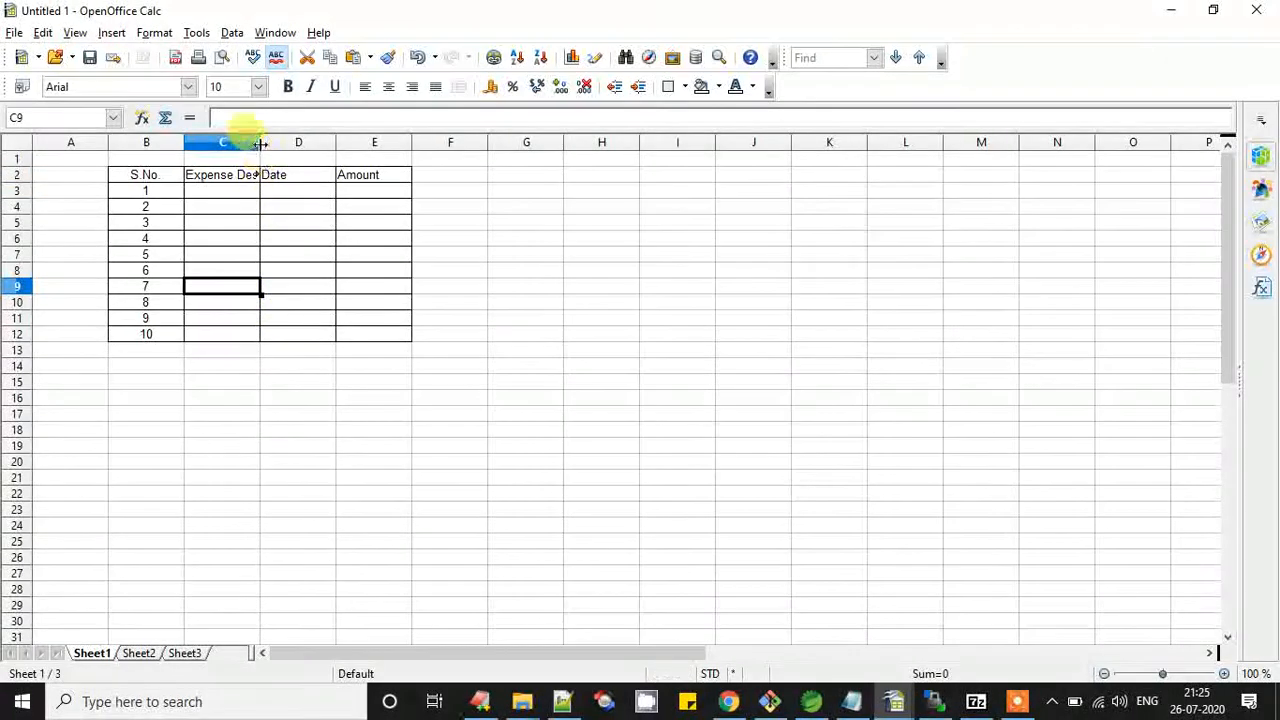
{"action": "double_click", "coordinate": [259, 144]}
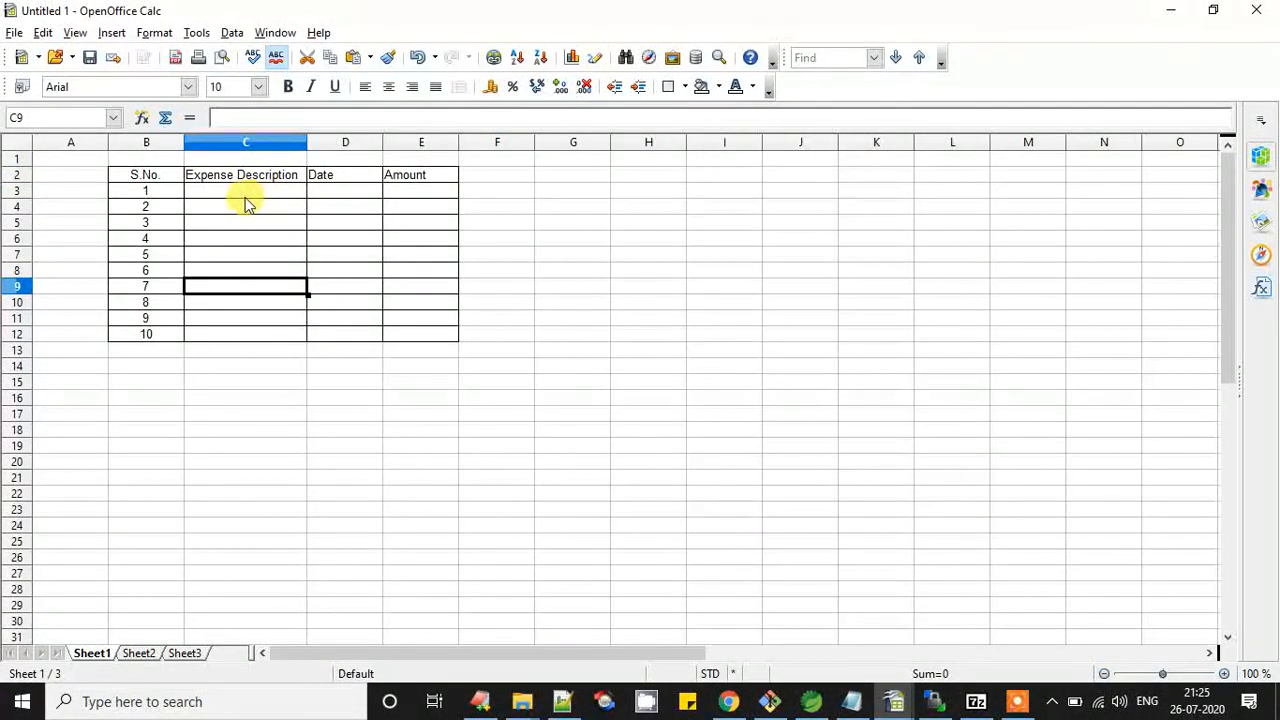
Enter Travel as the first expense description in C3 and the date 01-Jul-2020 in D3.
{"action": "left_click", "coordinate": [232, 191]}
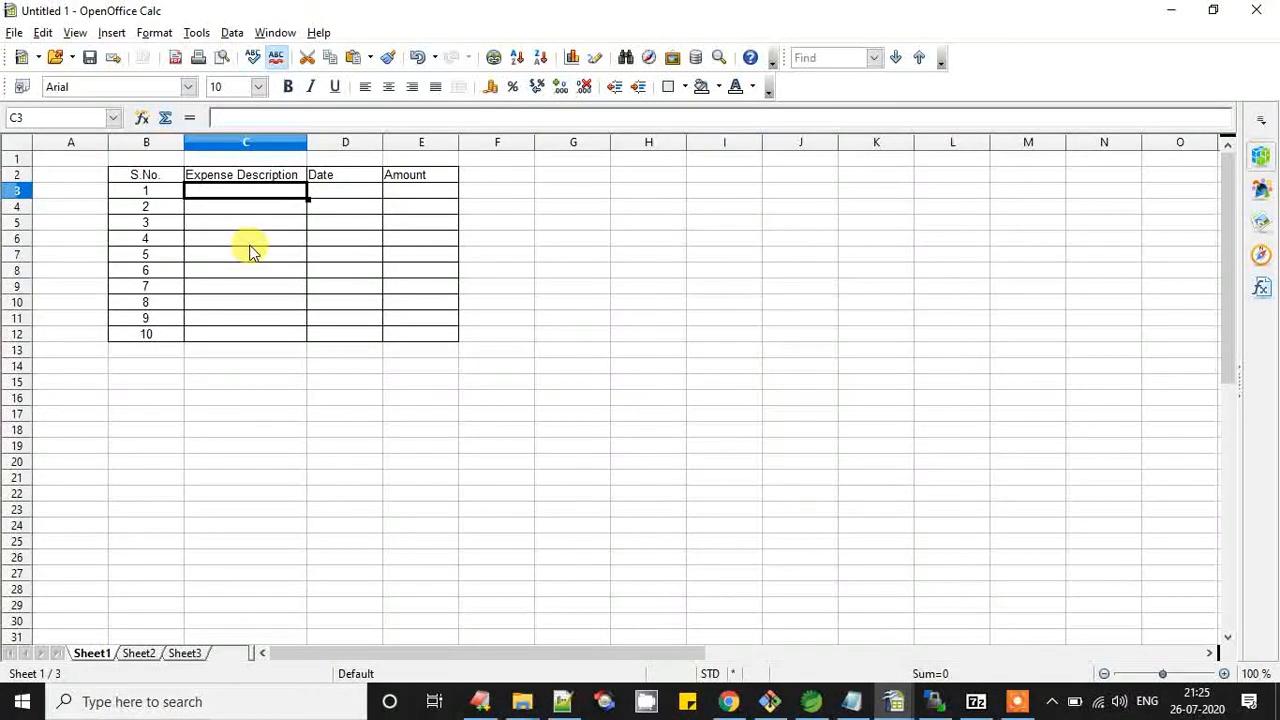
{"action": "type", "text": "Transa"}
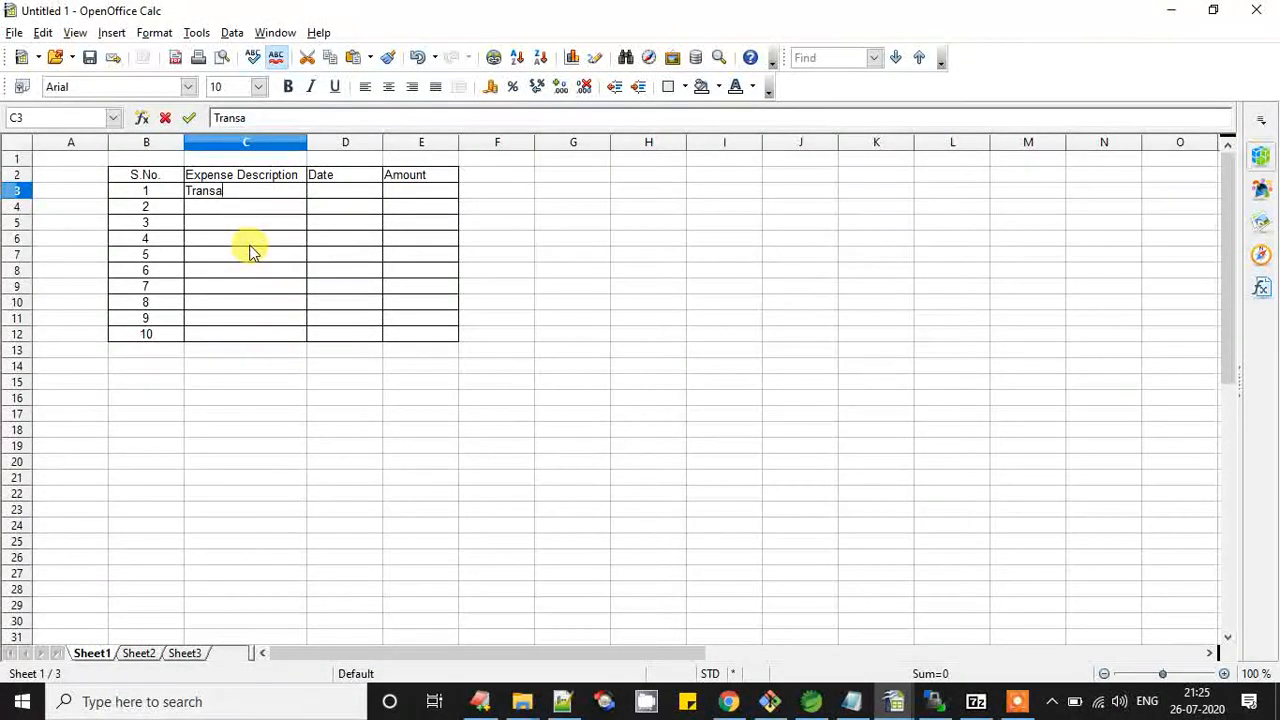
{"action": "type", "text": "portation"}
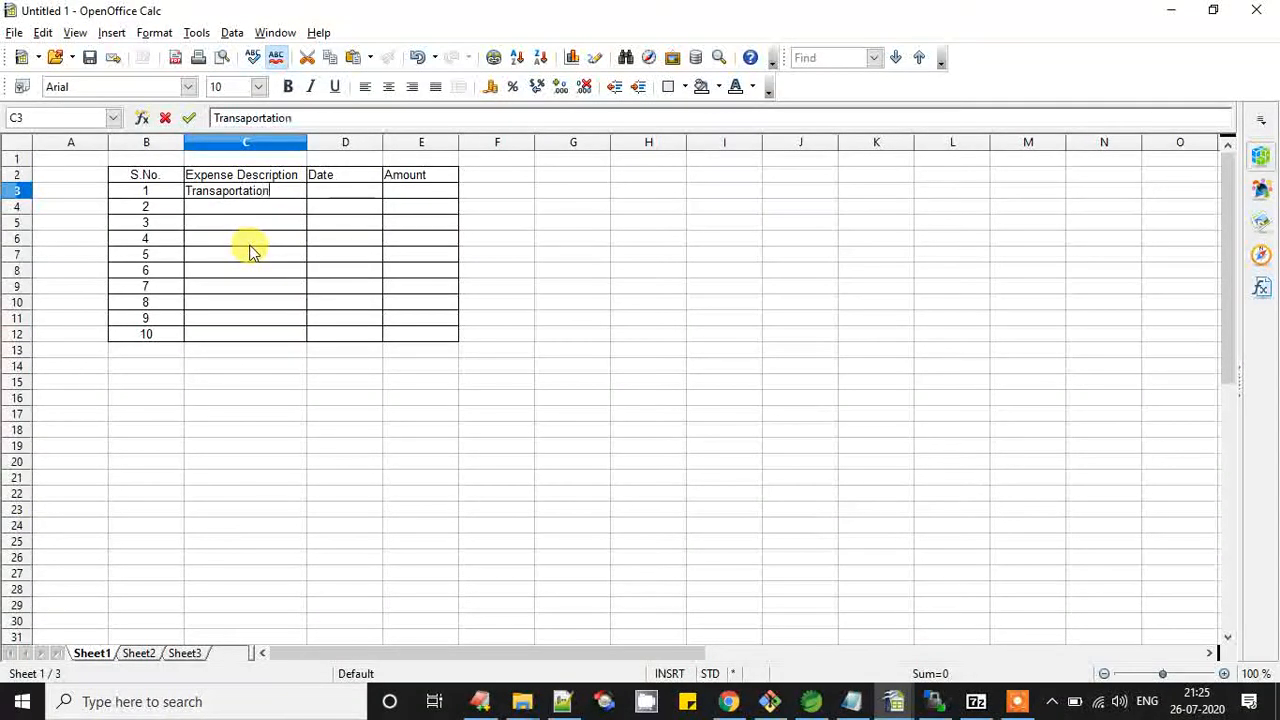
{"action": "key", "text": "BackSpace"}
{"action": "key", "text": "BackSpace"}
{"action": "key", "text": "BackSpace"}
{"action": "key", "text": "BackSpace"}
{"action": "key", "text": "BackSpace"}
{"action": "key", "text": "BackSpace"}
{"action": "key", "text": "BackSpace"}
{"action": "key", "text": "BackSpace"}
{"action": "key", "text": "BackSpace"}
{"action": "key", "text": "BackSpace"}
{"action": "key", "text": "BackSpace"}
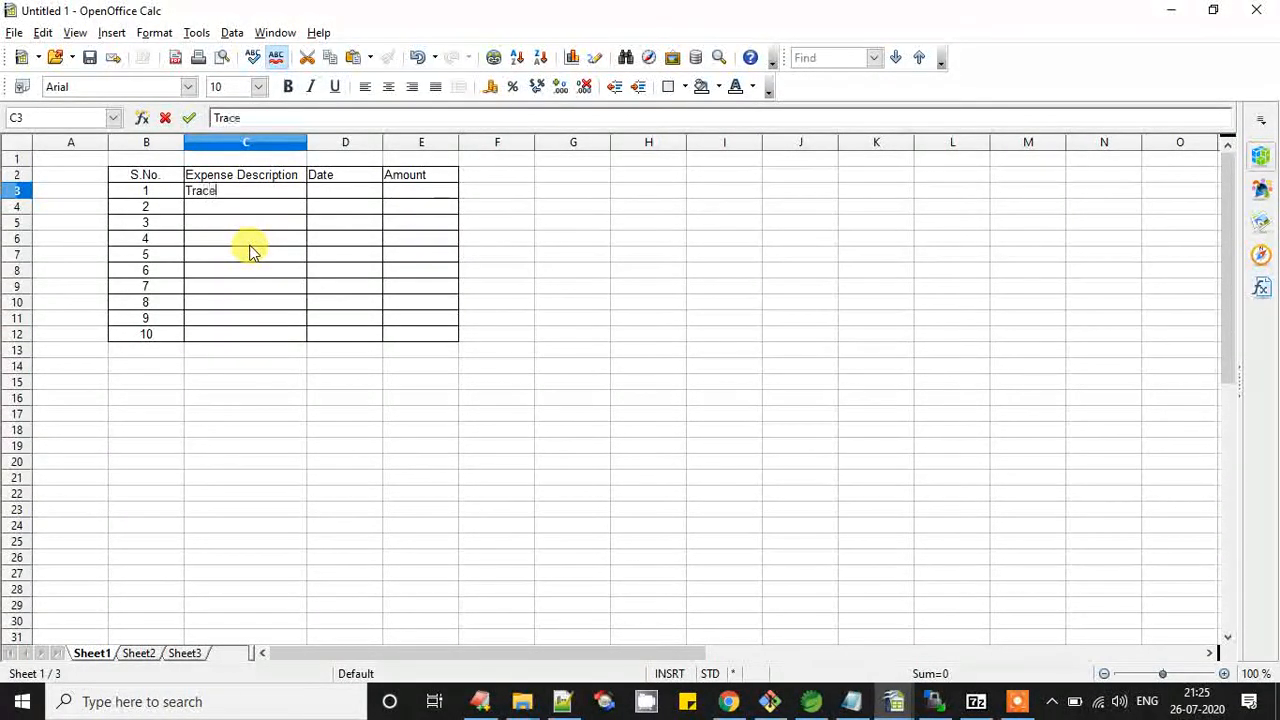
{"action": "type", "text": "vel"}
{"action": "key", "text": "Tab"}
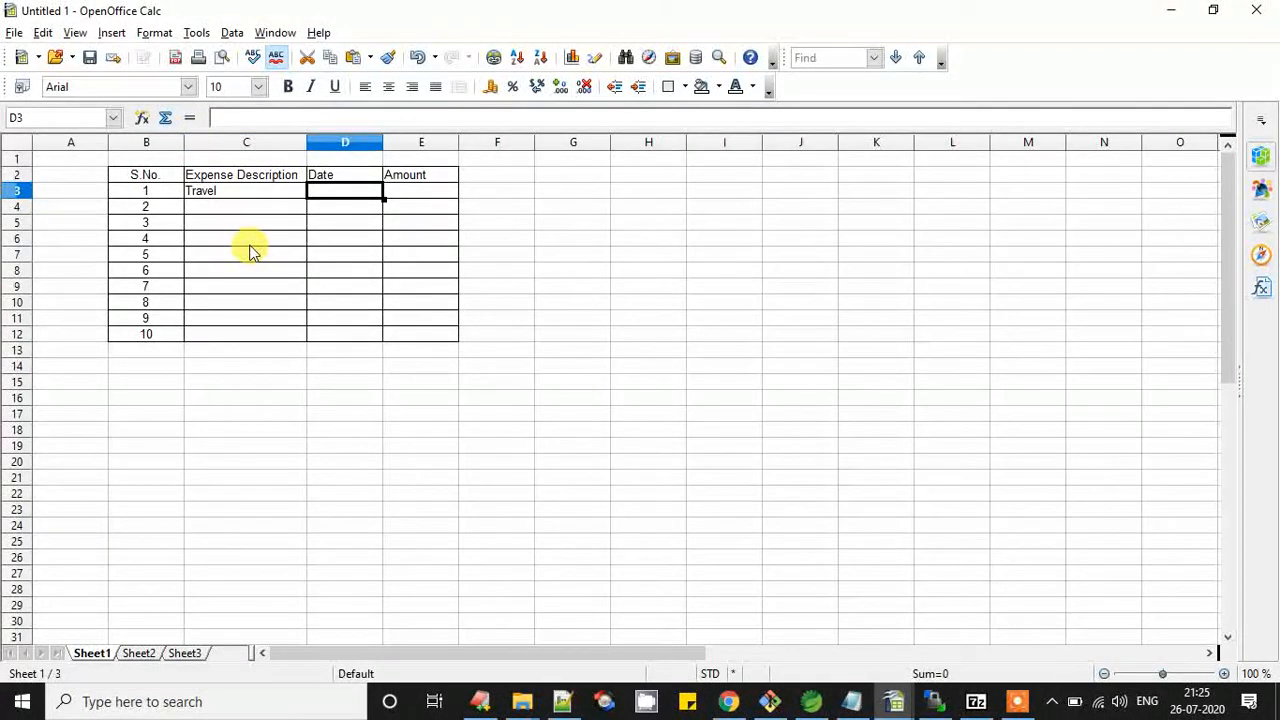
{"action": "type", "text": "01-Jul-2020"}
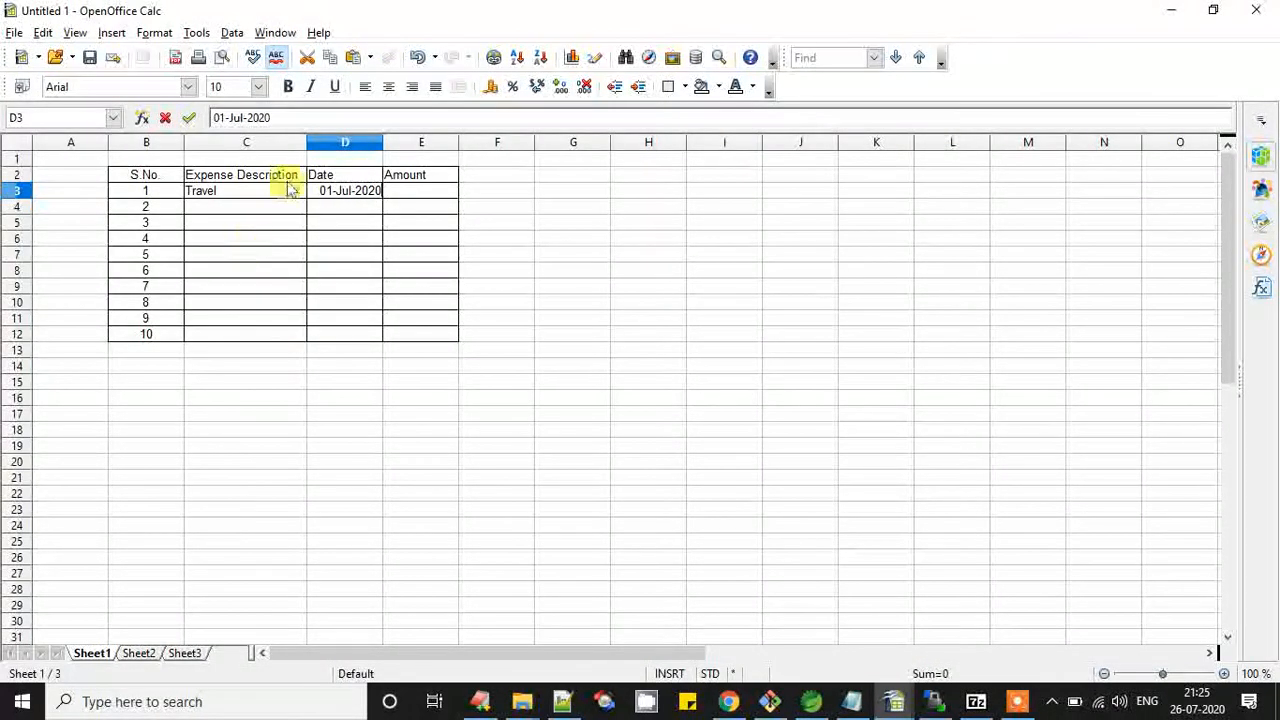
{"action": "left_click", "coordinate": [377, 250]}
Format the date in D3 with the custom format code DD-MMM-YYYY DDD.
{"action": "left_click", "coordinate": [364, 199]}
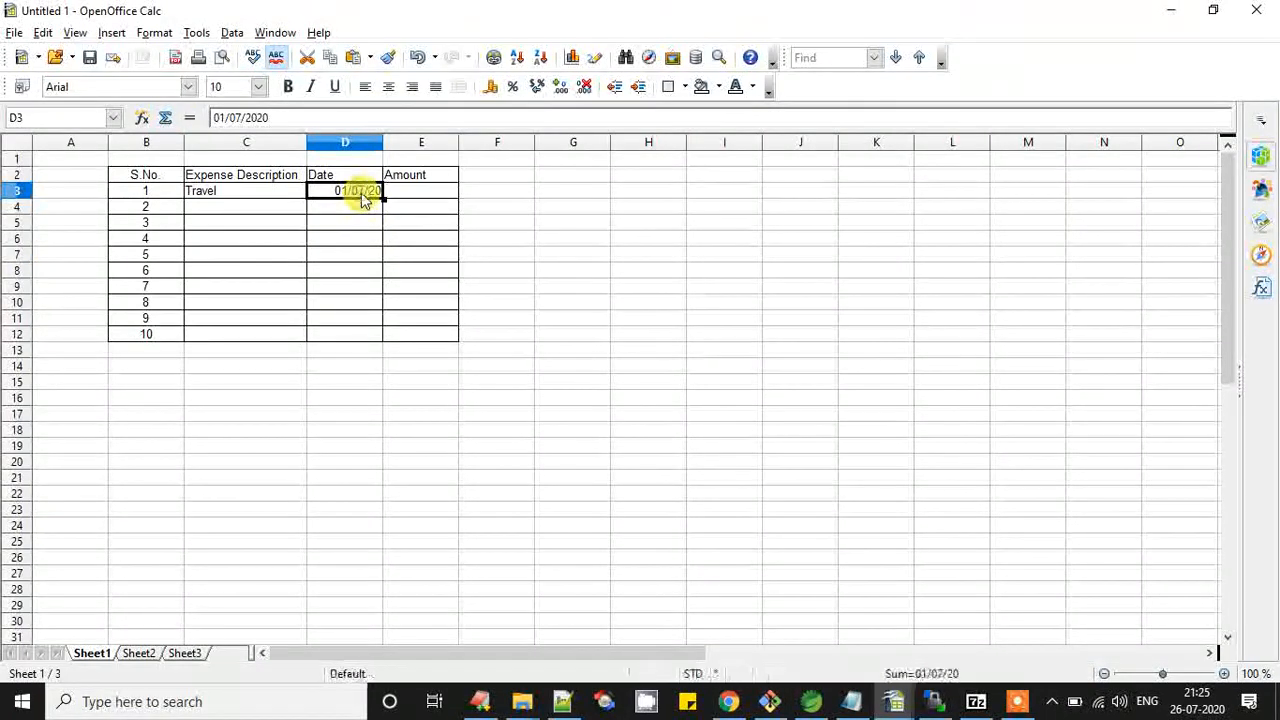
{"action": "right_click", "coordinate": [360, 197]}
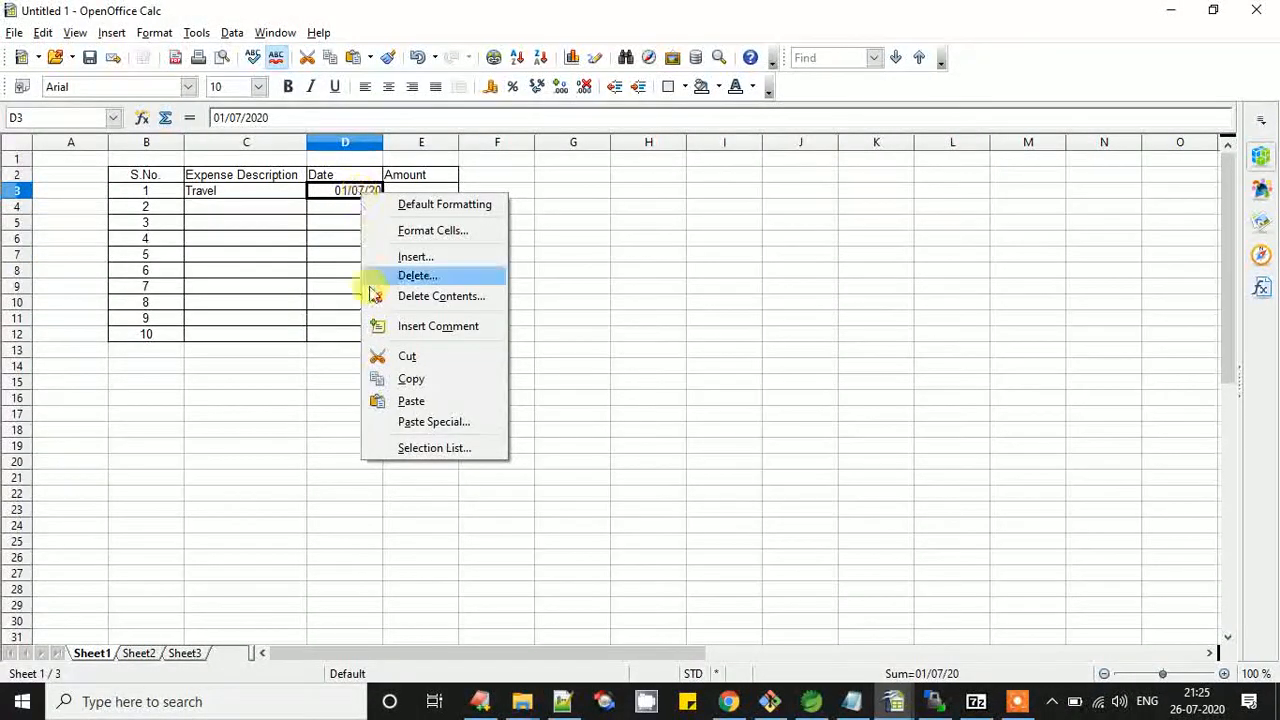
{"action": "left_click", "coordinate": [427, 232]}
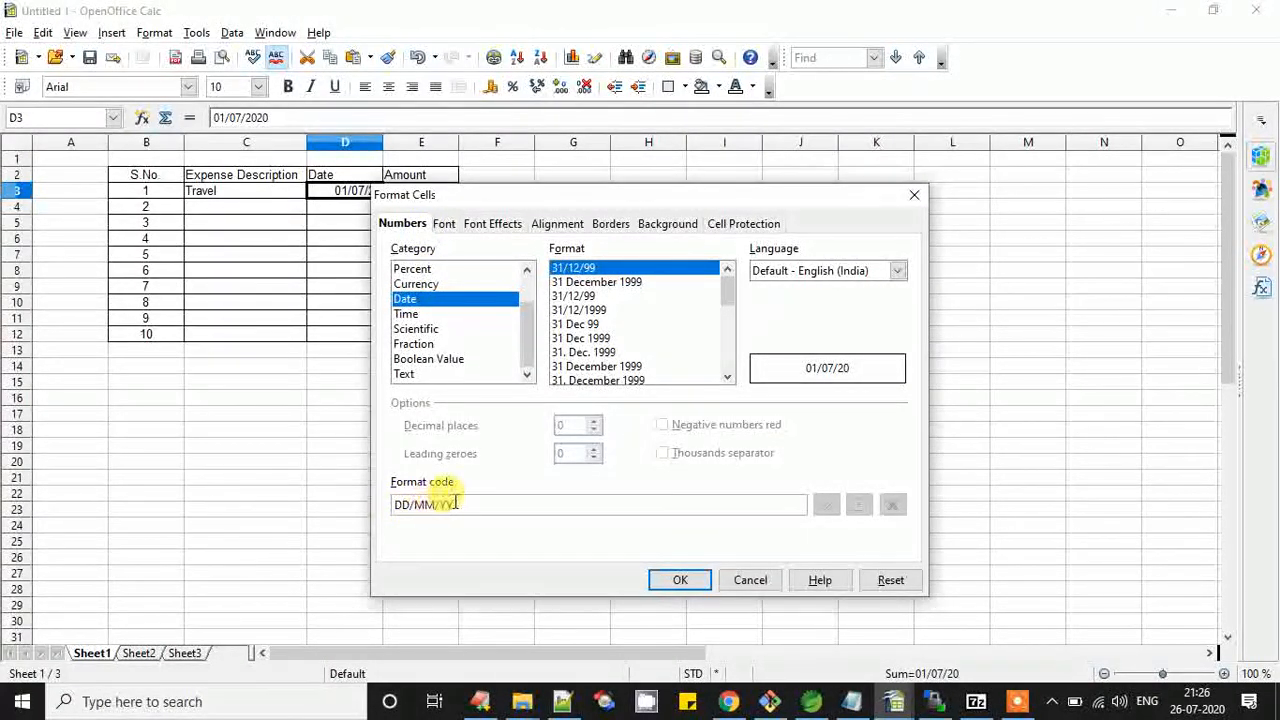
{"action": "left_click_drag", "start_coordinate": [726, 289], "coordinate": [700, 432]}
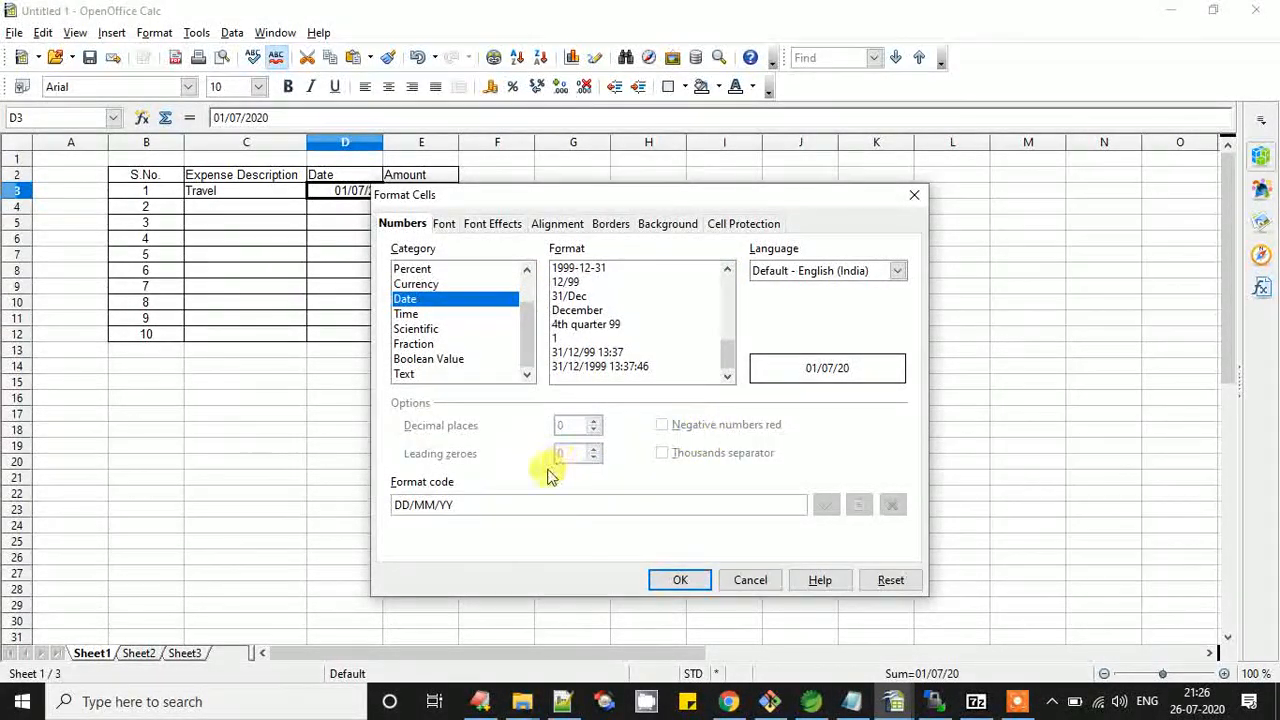
{"action": "left_click_drag", "start_coordinate": [478, 503], "coordinate": [342, 497]}
{"action": "left_click", "coordinate": [408, 505]}
{"action": "key", "text": "Delete"}
{"action": "type", "text": "-"}
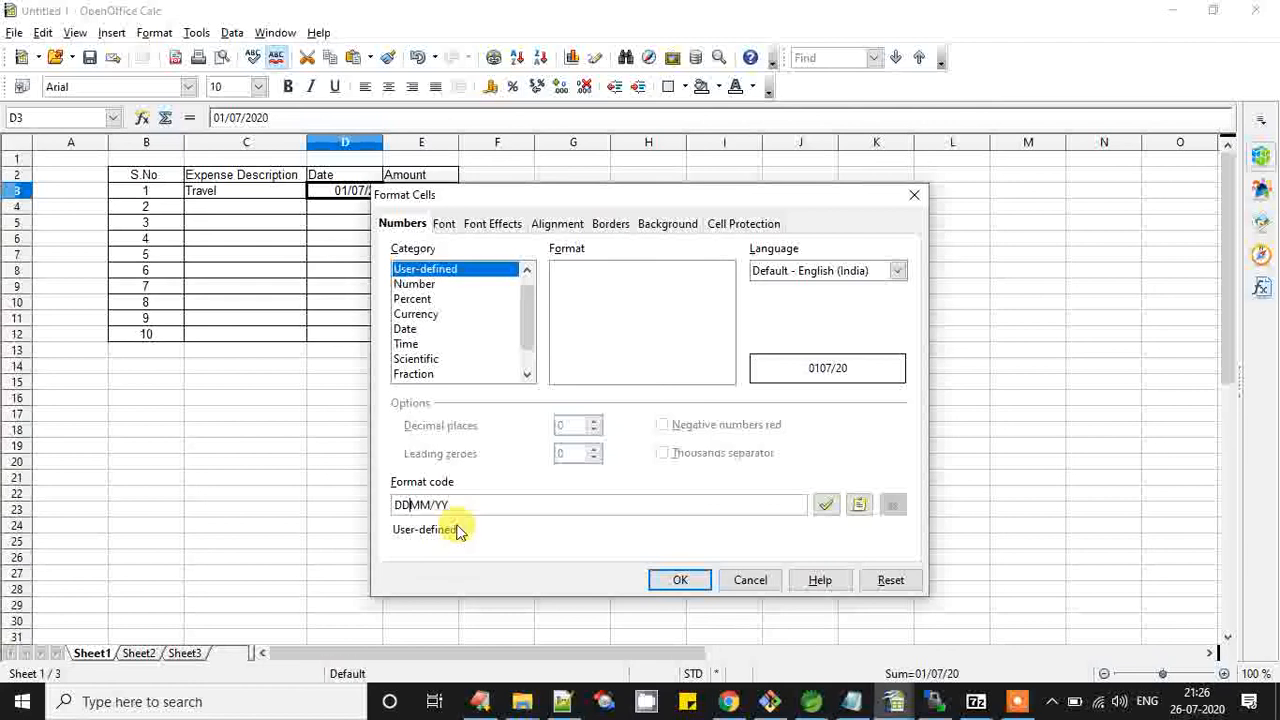
{"action": "key", "text": "Right"}
{"action": "key", "text": "Right"}
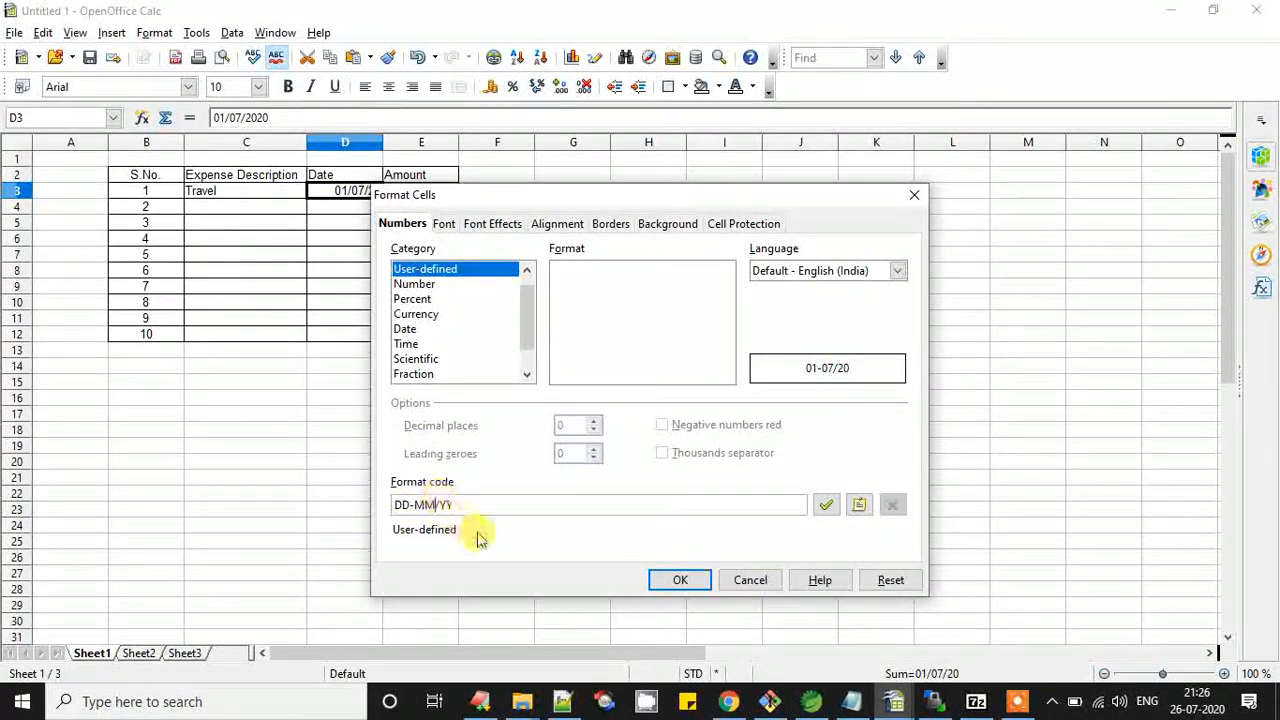
{"action": "type", "text": "M-"}
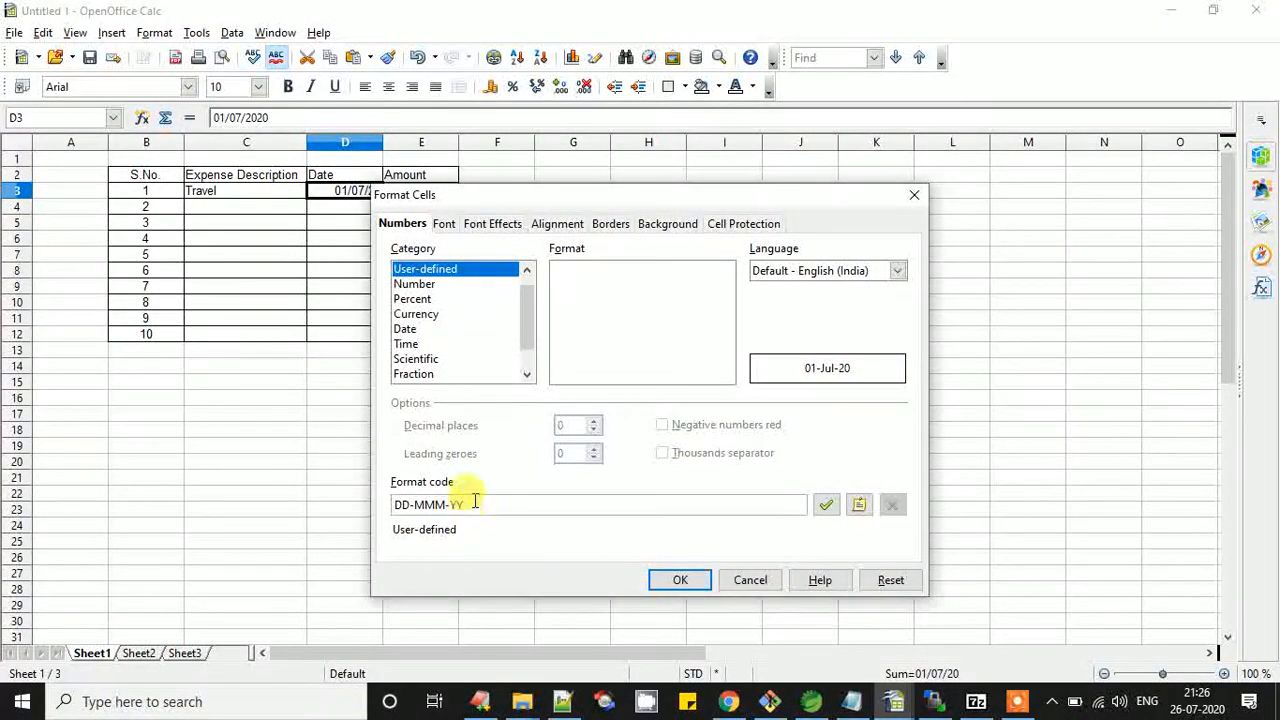
{"action": "type", "text": "YY DDD"}
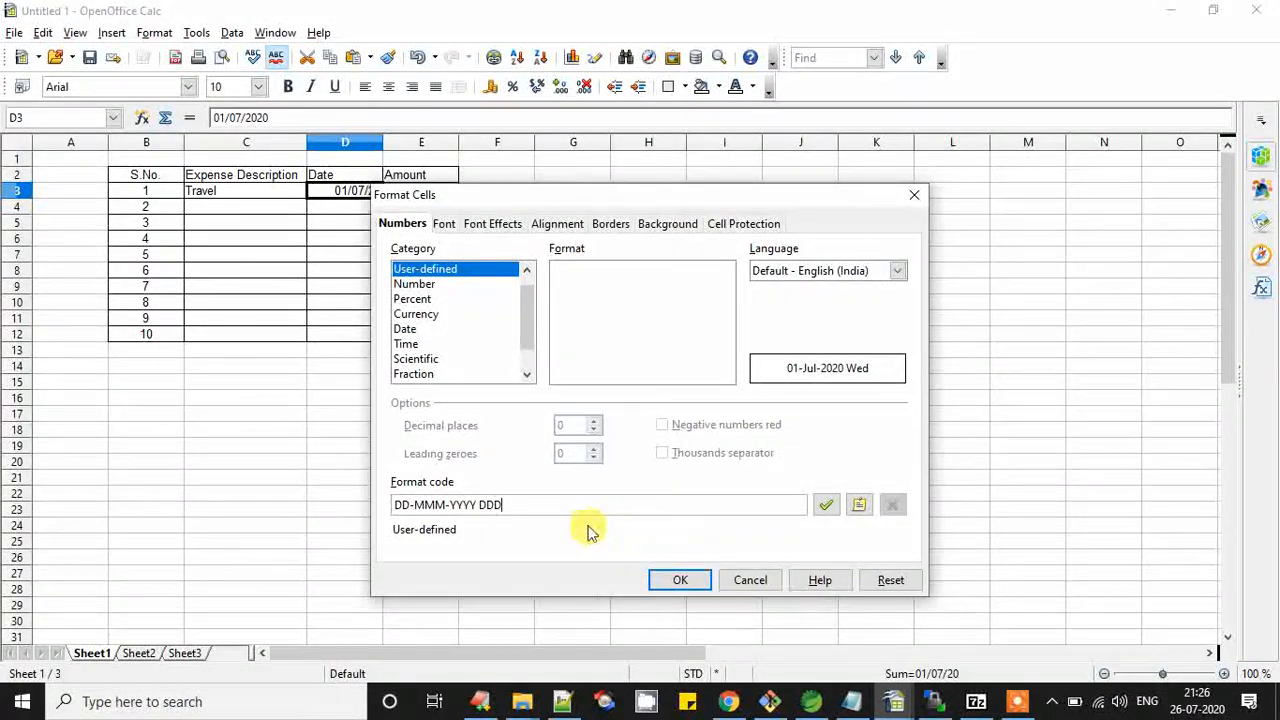
{"action": "left_click", "coordinate": [679, 582]}
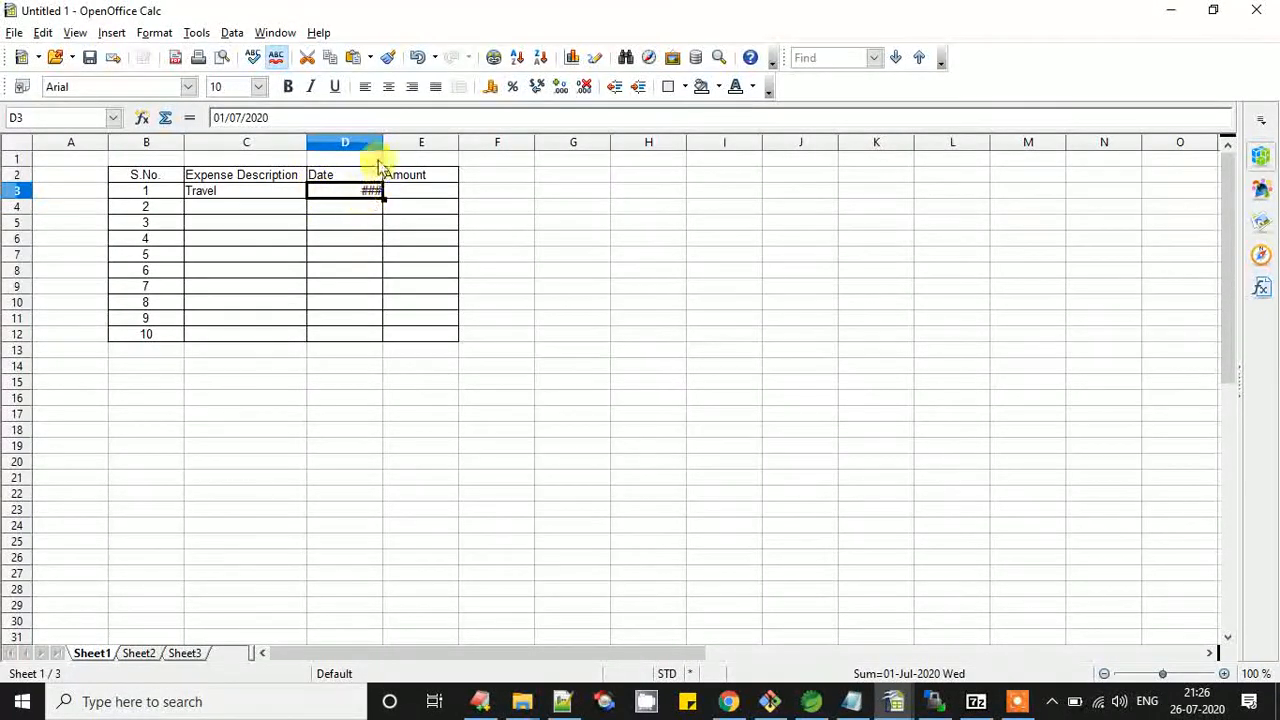
Widen column D slightly beyond its optimal width and left-align the Date cells D2:D12.
{"action": "double_click", "coordinate": [382, 145]}
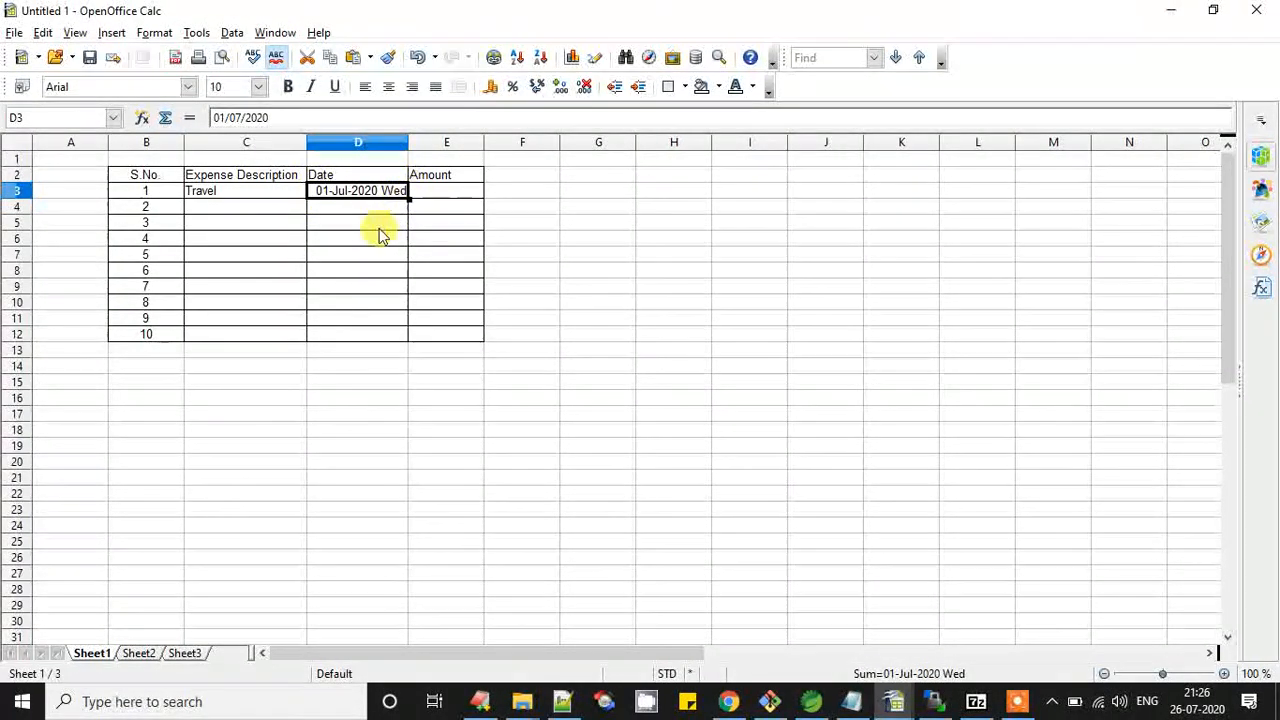
{"action": "left_click_drag", "start_coordinate": [407, 145], "coordinate": [428, 145]}
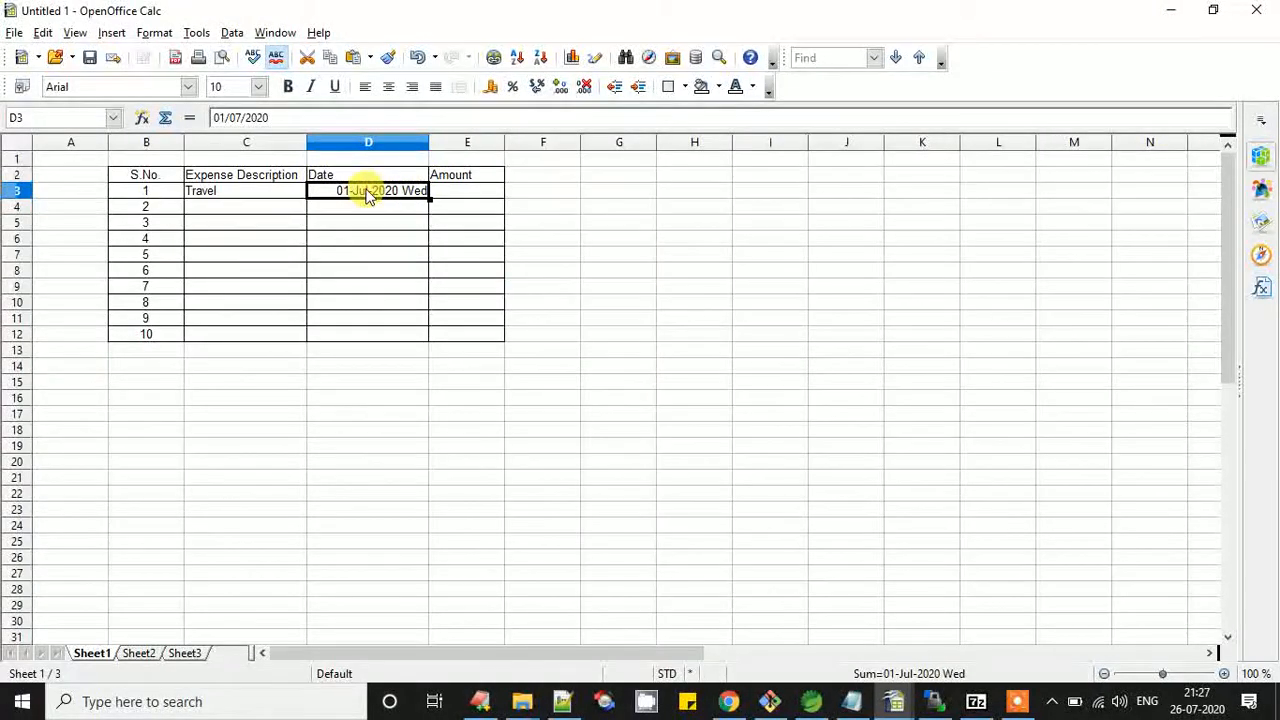
{"action": "left_click_drag", "start_coordinate": [346, 172], "coordinate": [357, 331]}
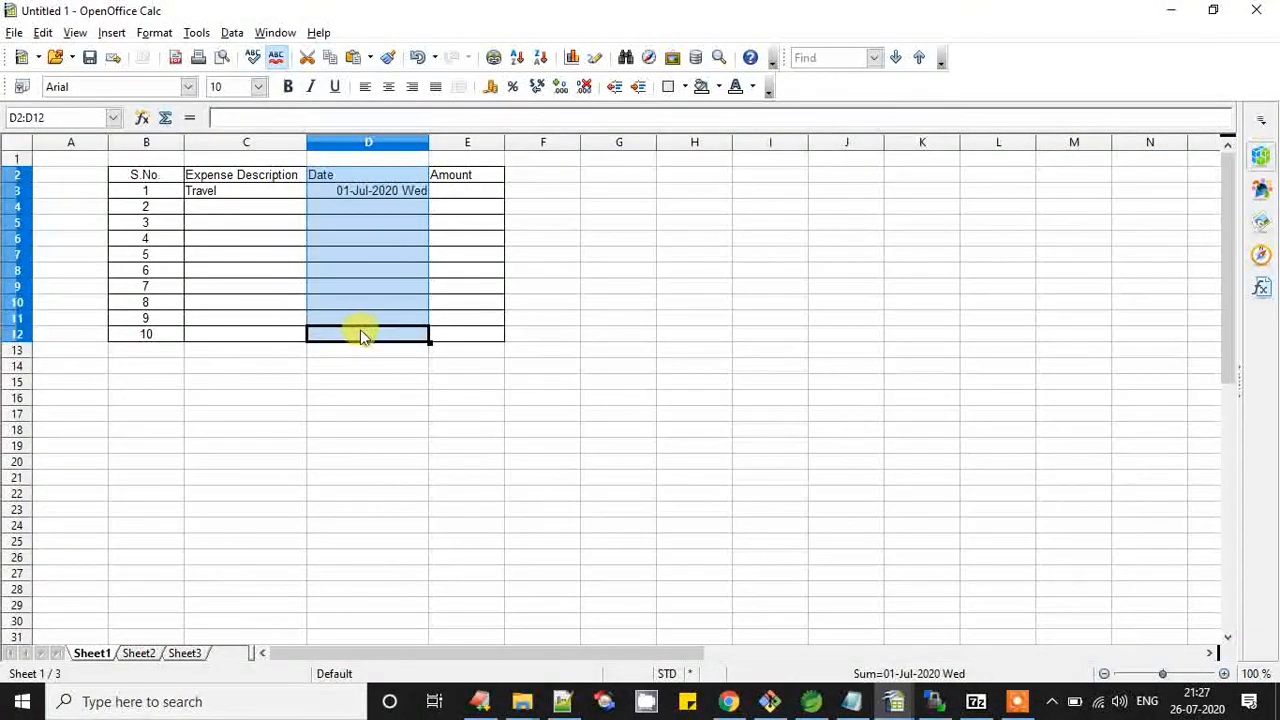
{"action": "left_click", "coordinate": [365, 87]}
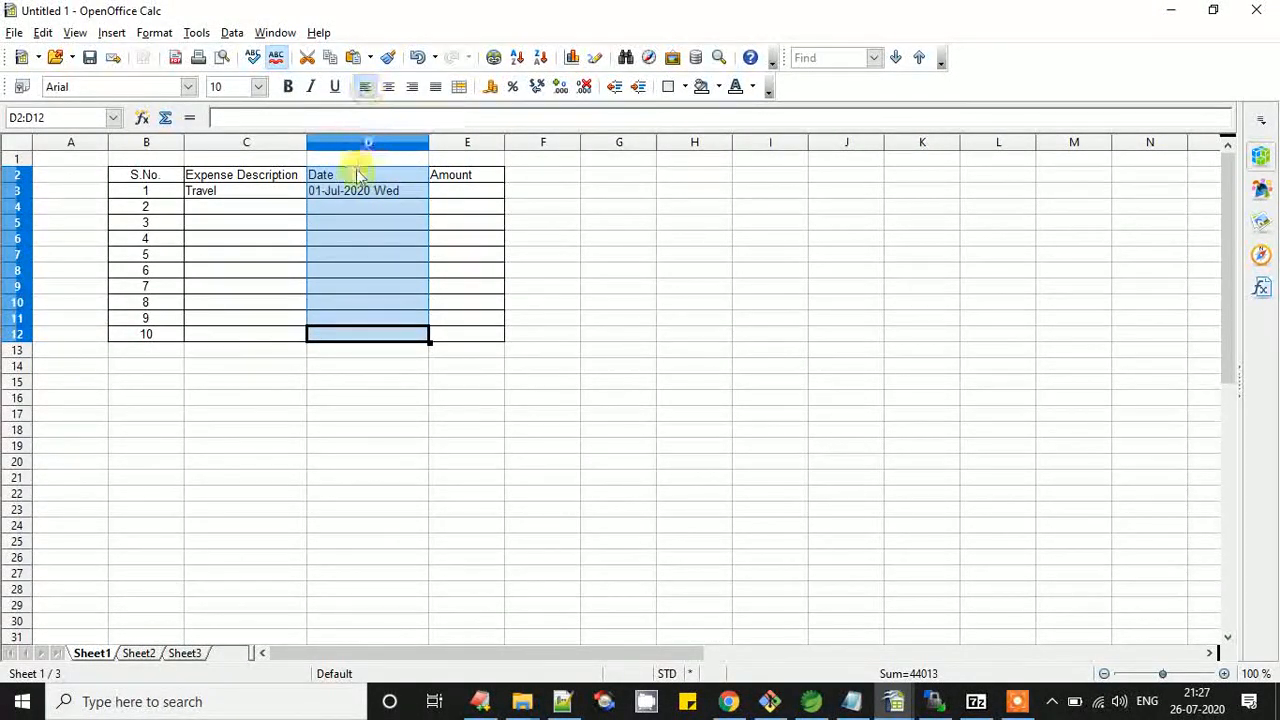
{"action": "left_click", "coordinate": [341, 230]}
Make the table headers in B2:E2 bold and widen column C to fit the Expense Description header.
{"action": "left_click_drag", "start_coordinate": [150, 176], "coordinate": [457, 177]}
{"action": "left_click", "coordinate": [287, 86]}
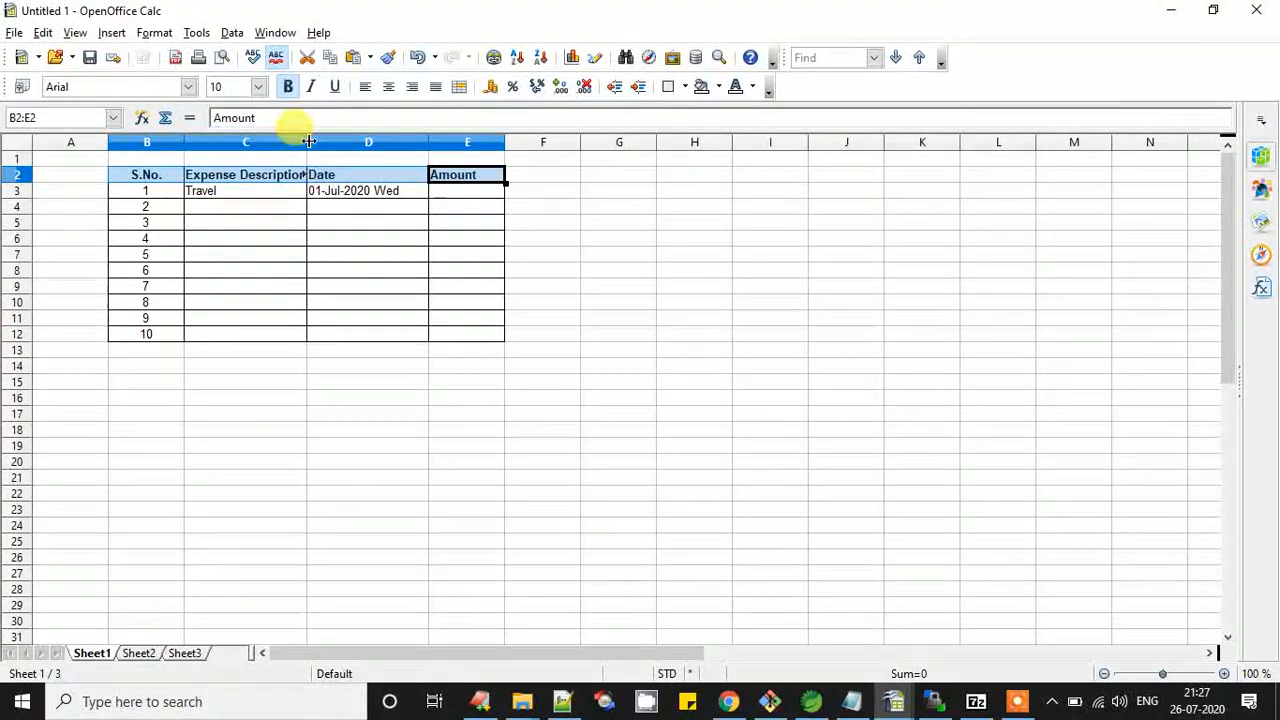
{"action": "left_click_drag", "start_coordinate": [307, 141], "coordinate": [315, 141]}
{"action": "left_click", "coordinate": [410, 256]}
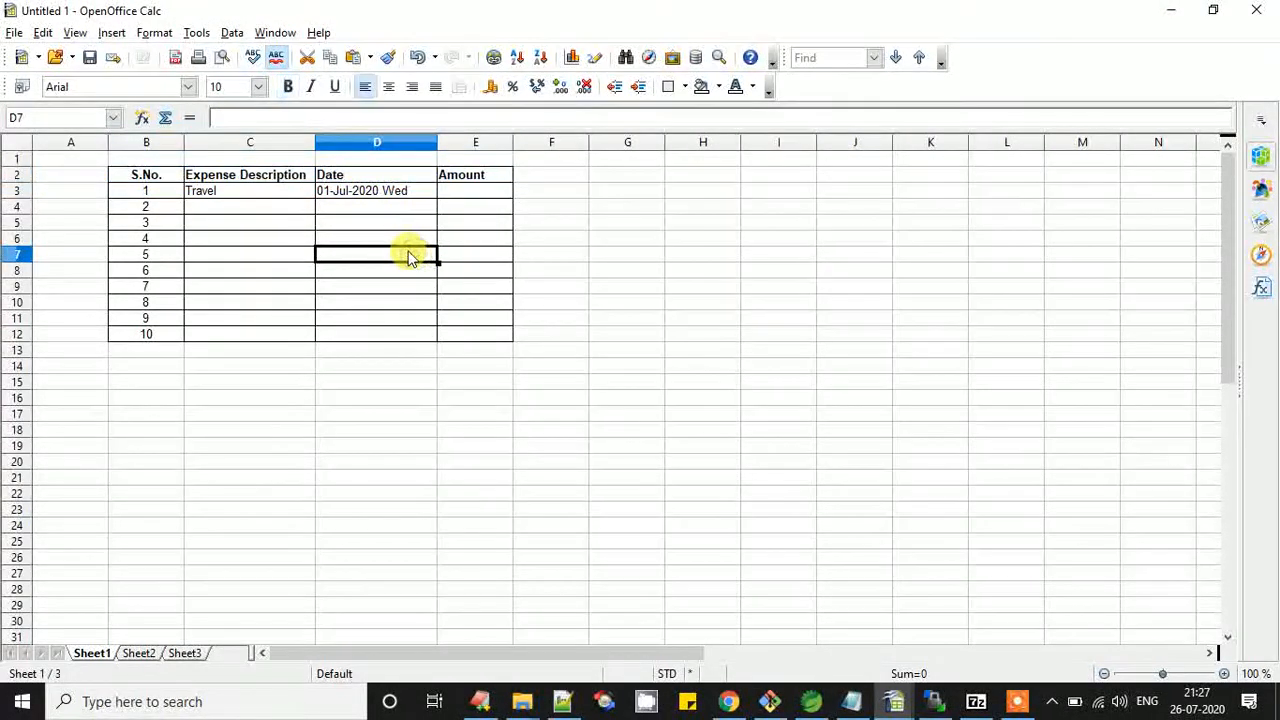
Enter 1000 as the amount of the Travel expense in E3.
{"action": "left_click", "coordinate": [405, 195]}
{"action": "left_click", "coordinate": [456, 199]}
{"action": "type", "text": "1000"}
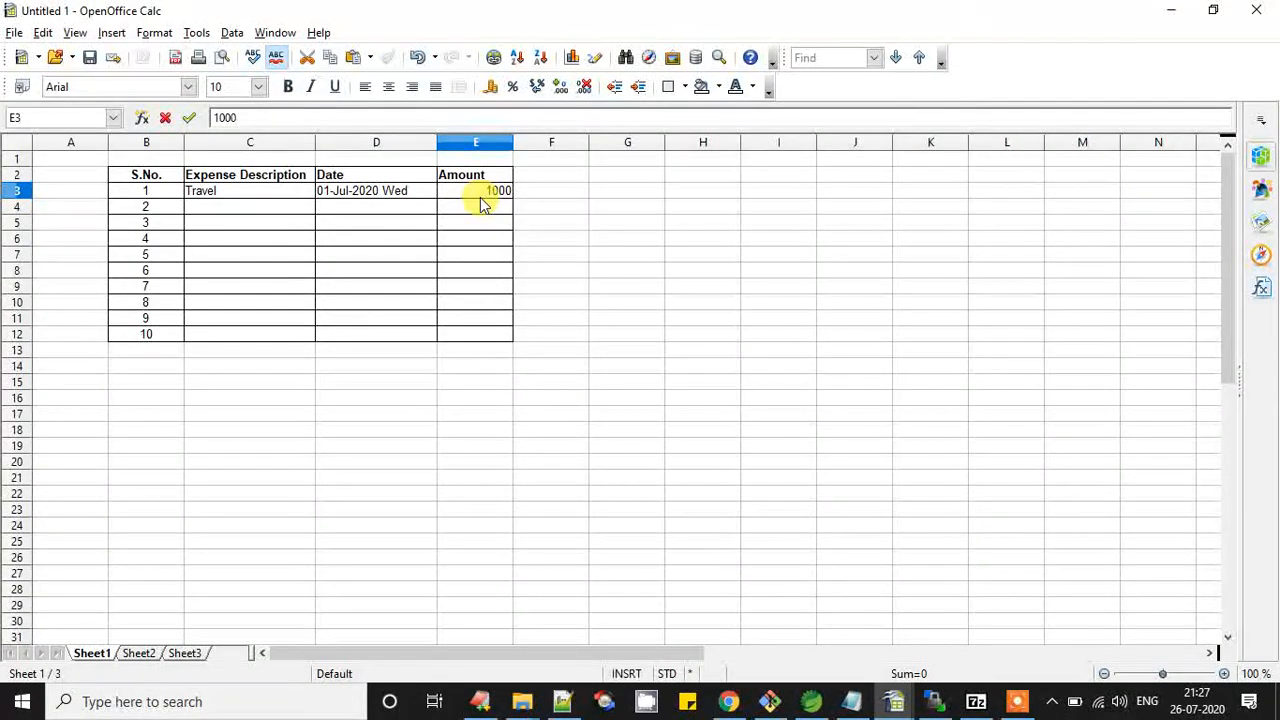
{"action": "key", "text": "Return"}
Enter Medical bill as the second expense description in C4.
{"action": "key", "text": "Left"}
{"action": "key", "text": "Left"}
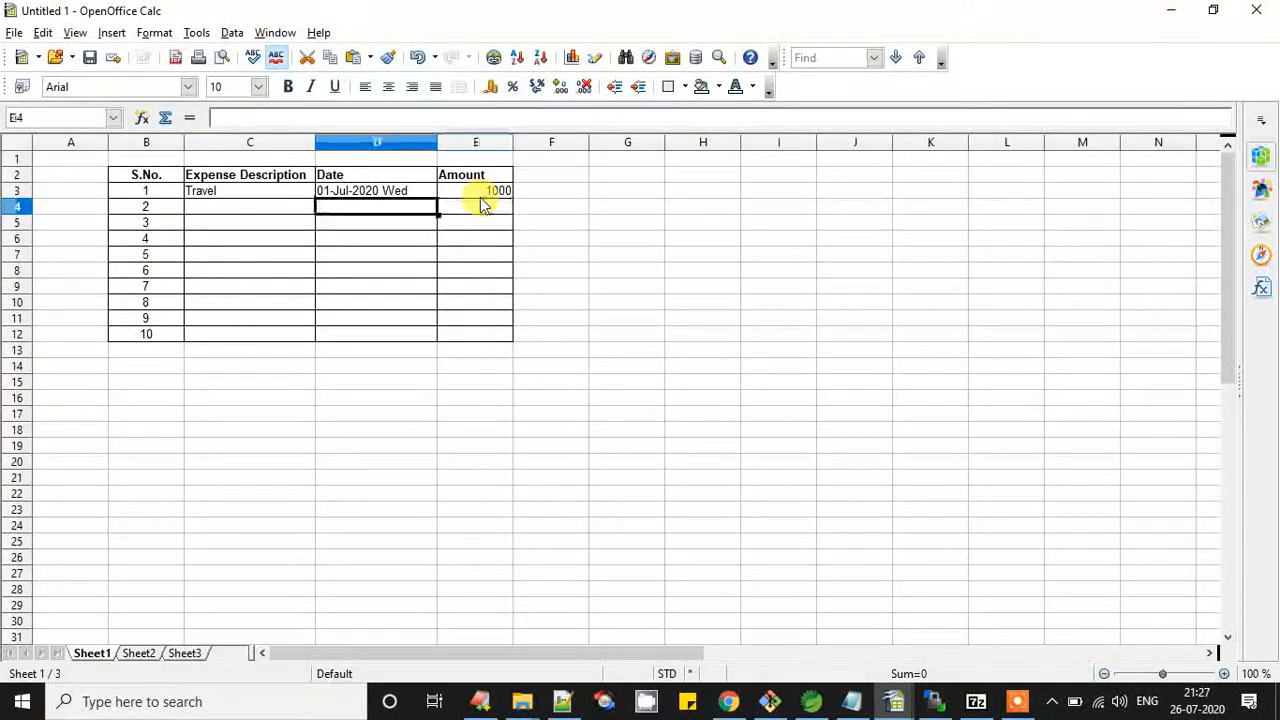
{"action": "key", "text": "Left"}
{"action": "key", "text": "Right"}
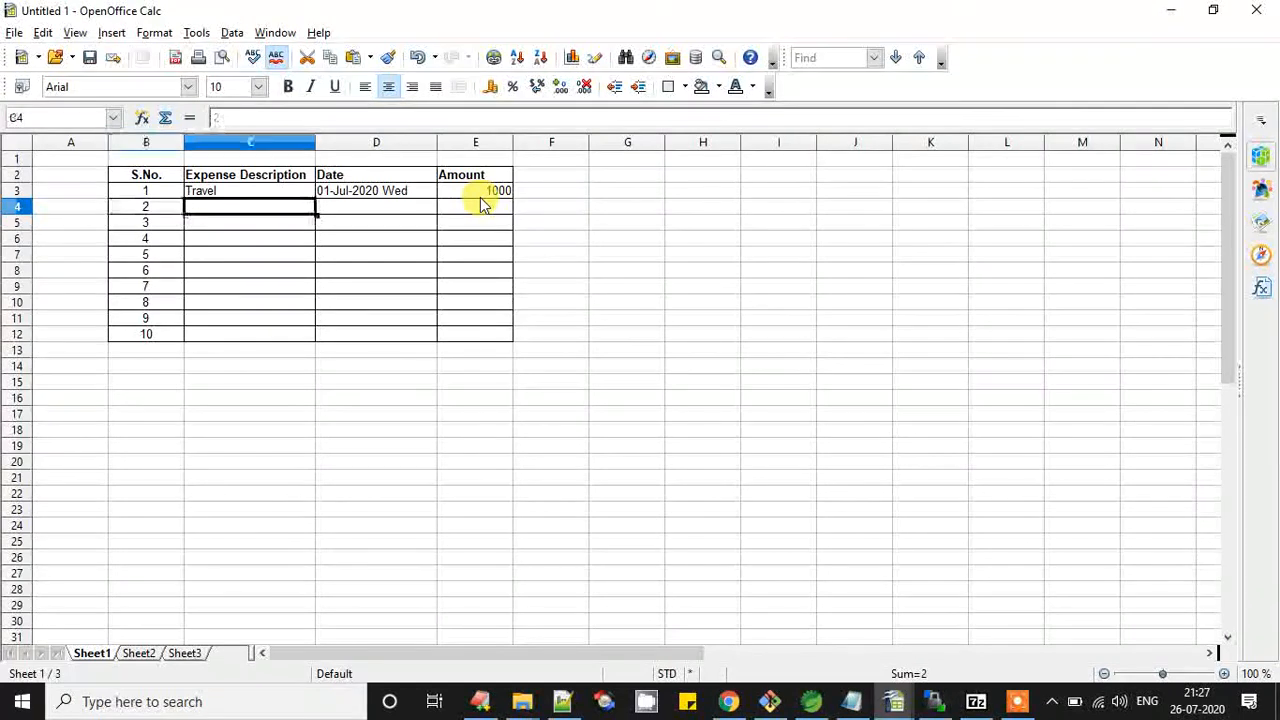
{"action": "type", "text": "Medica"}
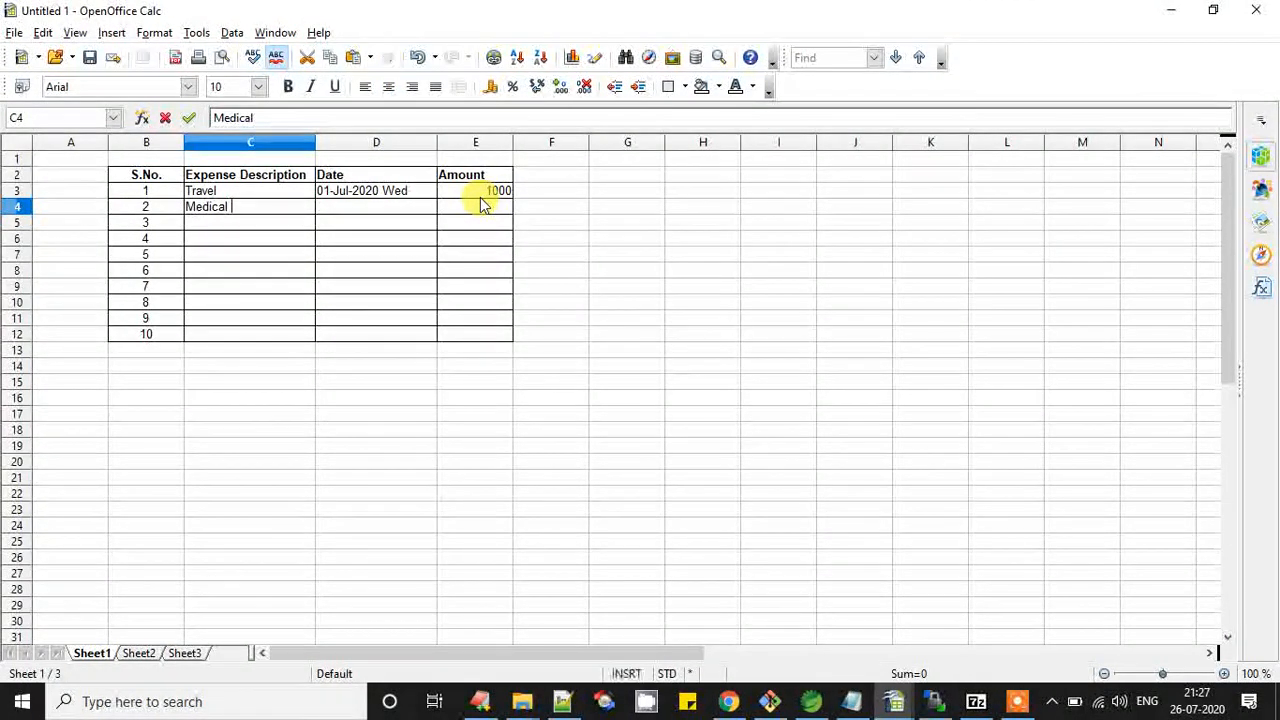
{"action": "type", "text": "l"}
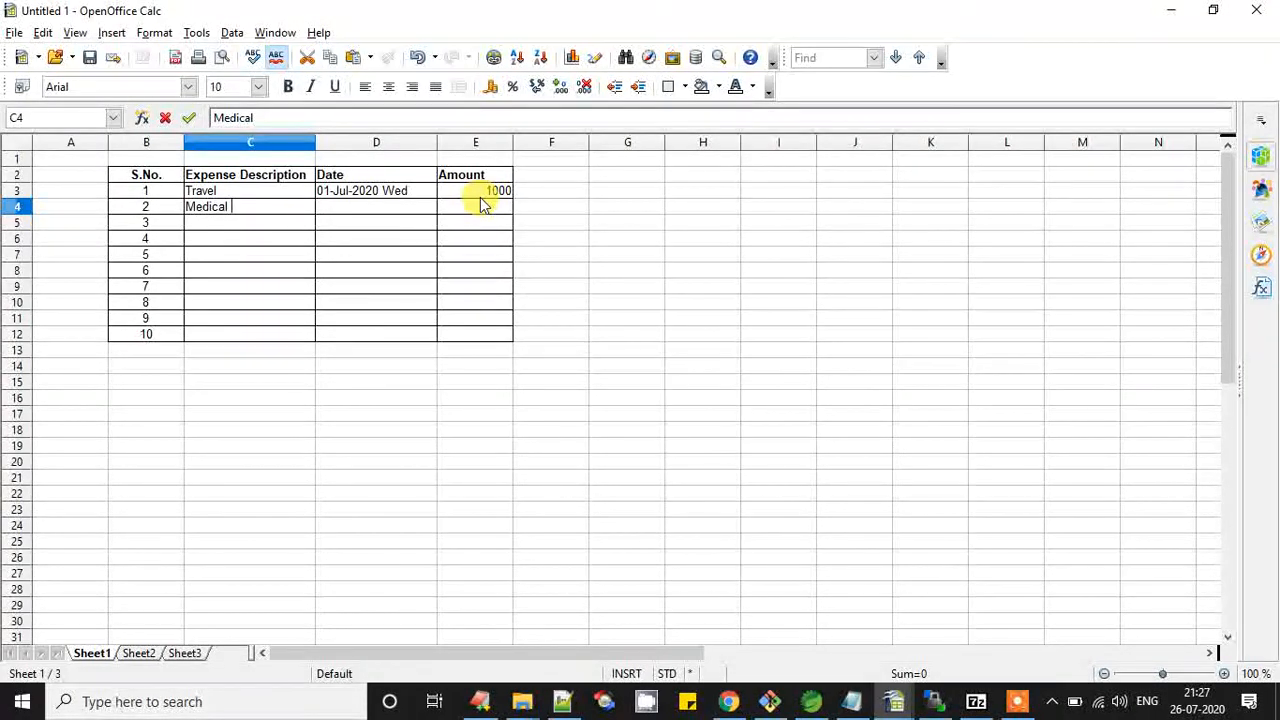
{"action": "type", "text": " bill"}
{"action": "key", "text": "Tab"}
Copy the date from D3 into cells D4 and D5.
{"action": "key", "text": "Up"}
{"action": "key", "text": "ctrl+c"}
{"action": "key", "text": "Down"}
{"action": "key", "text": "ctrl+v"}
{"action": "key", "text": "Down"}
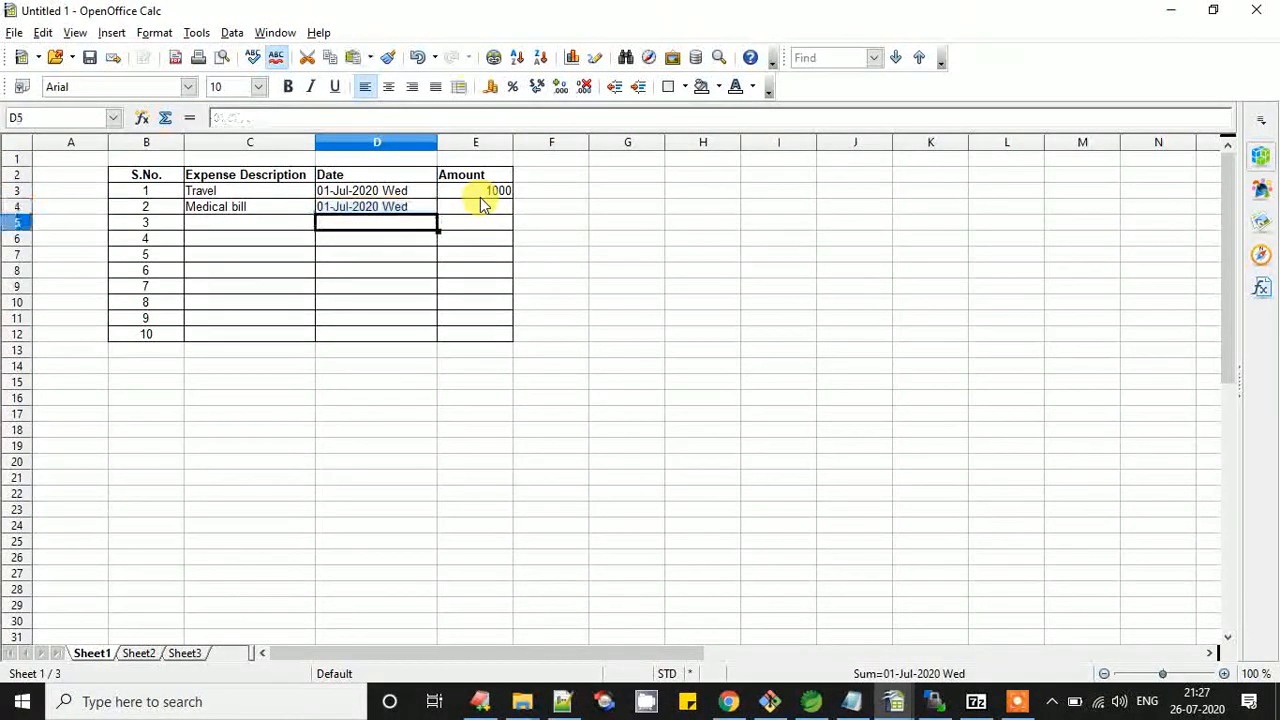
{"action": "key", "text": "ctrl+v"}
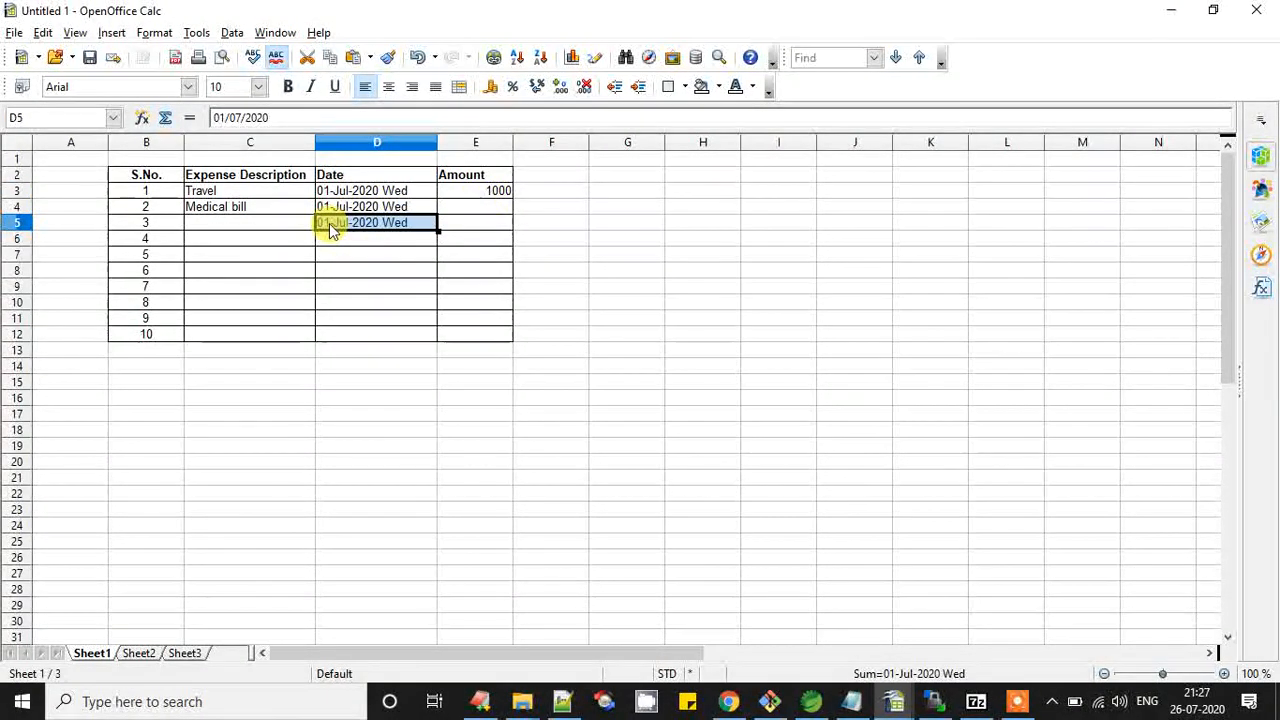
Change the date in D5 to 02-Jul-2020 and fit column D's width to its contents.
{"action": "double_click", "coordinate": [332, 228]}
{"action": "type", "text": "2"}
{"action": "left_click", "coordinate": [373, 256]}
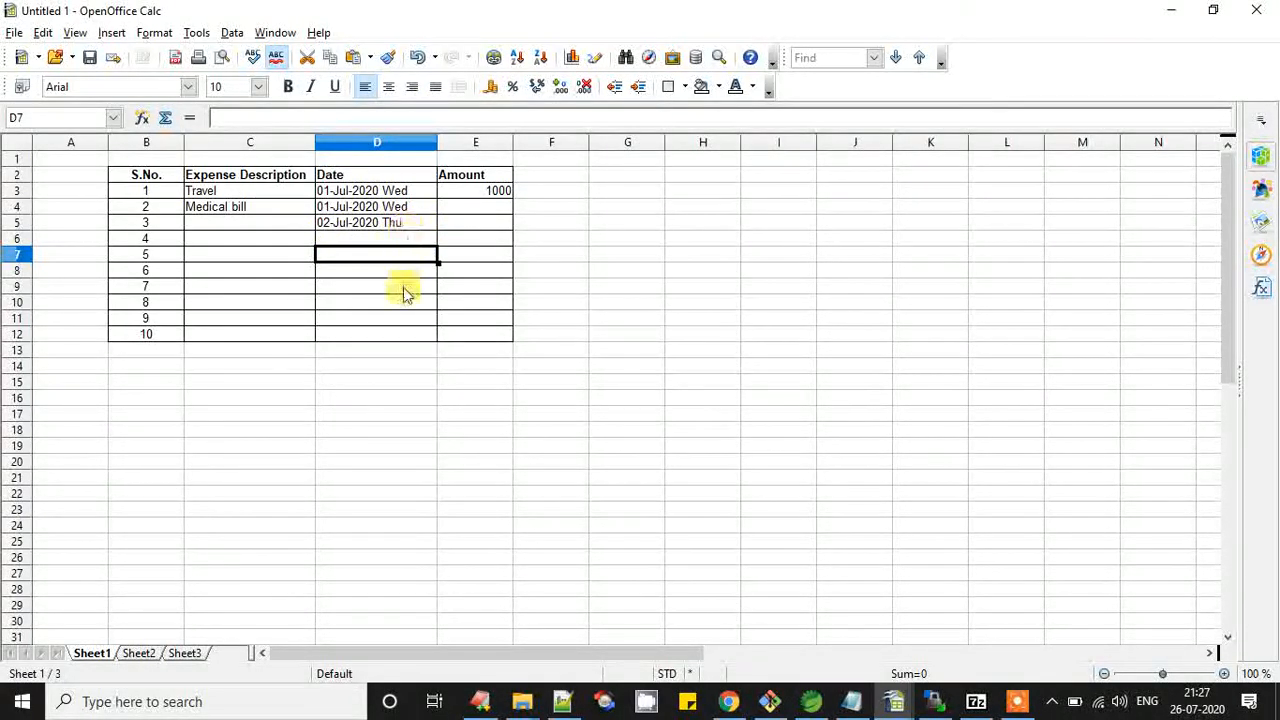
{"action": "double_click", "coordinate": [437, 143]}
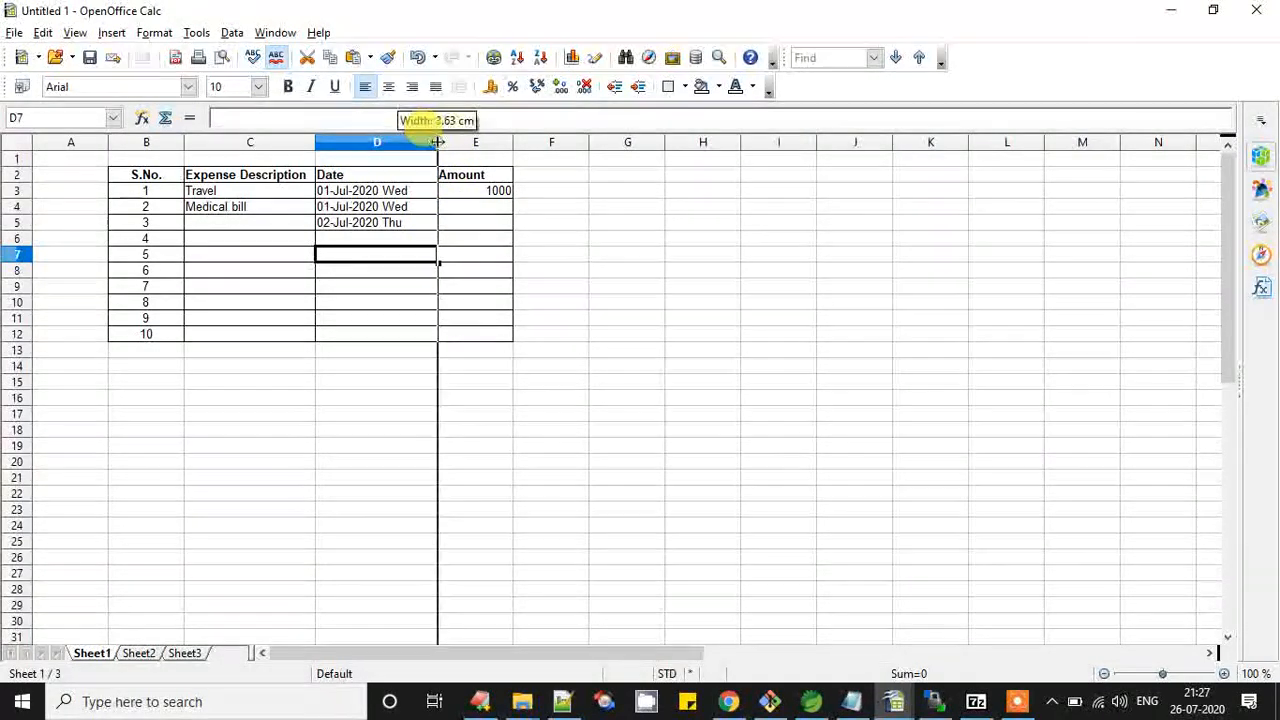
Change D3's date format code to DD-MMM-YYYY DDDD and fit column D's width to the full weekday name.
{"action": "left_click", "coordinate": [398, 192]}
{"action": "right_click", "coordinate": [400, 196]}
{"action": "left_click", "coordinate": [460, 227]}
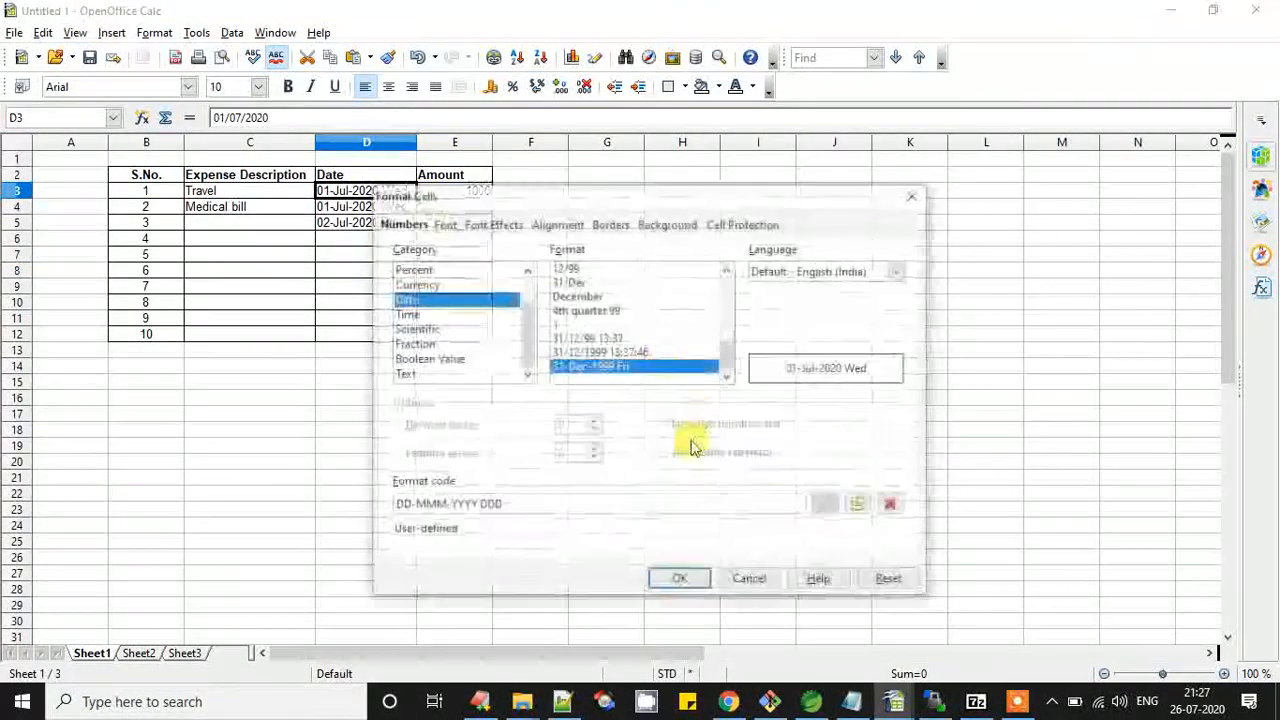
{"action": "type", "text": "D"}
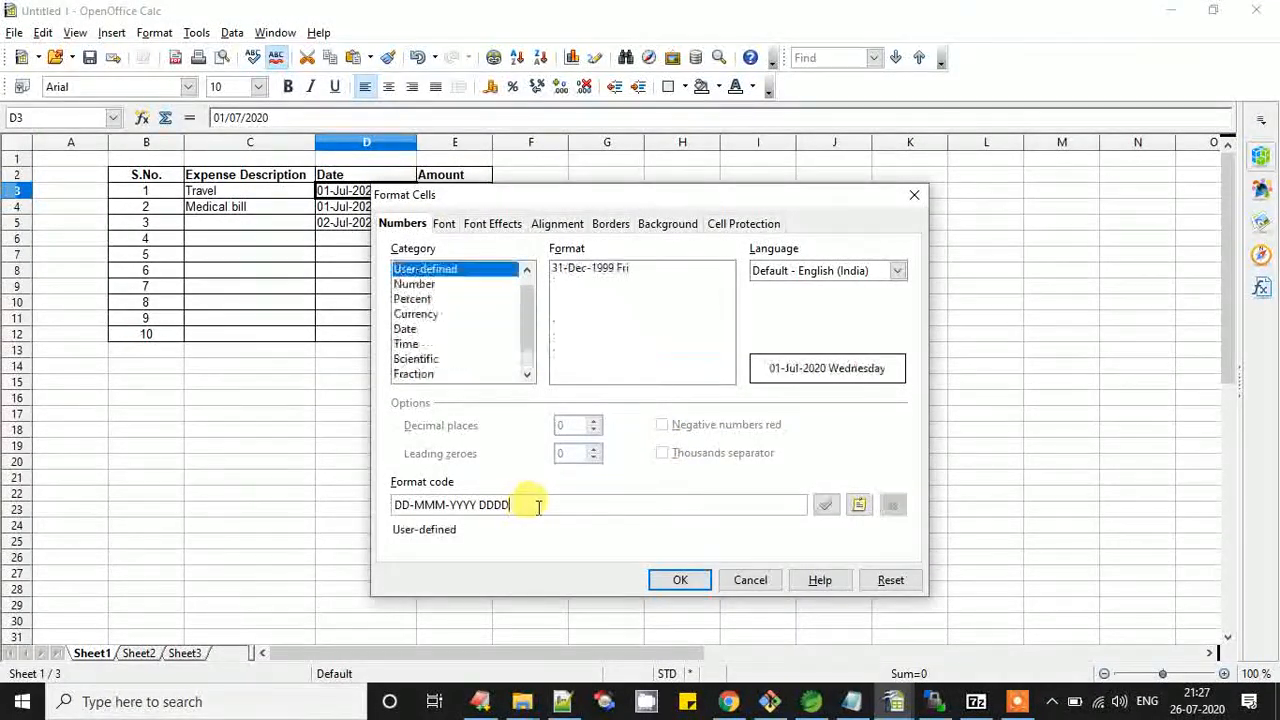
{"action": "left_click", "coordinate": [668, 578]}
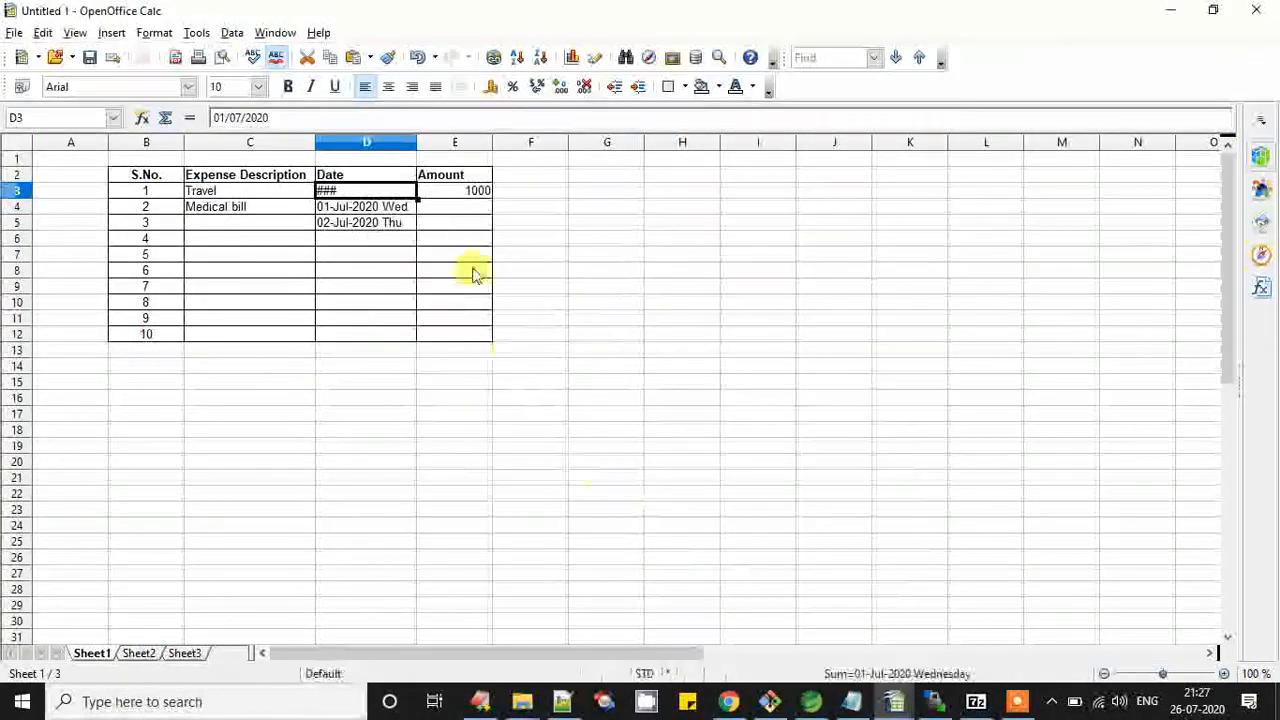
{"action": "double_click", "coordinate": [416, 142]}
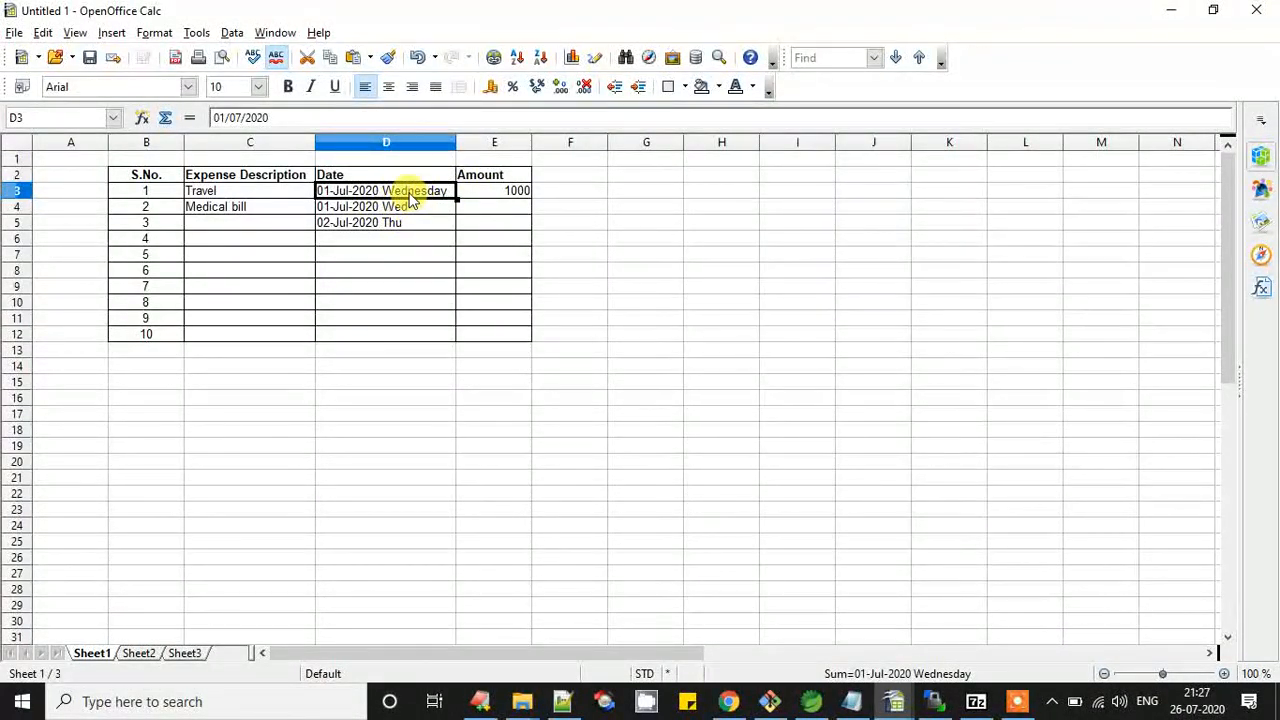
Change D3's date format code to DD-MMM-YYYY DDD and fit column D's width to its contents.
{"action": "right_click", "coordinate": [410, 197]}
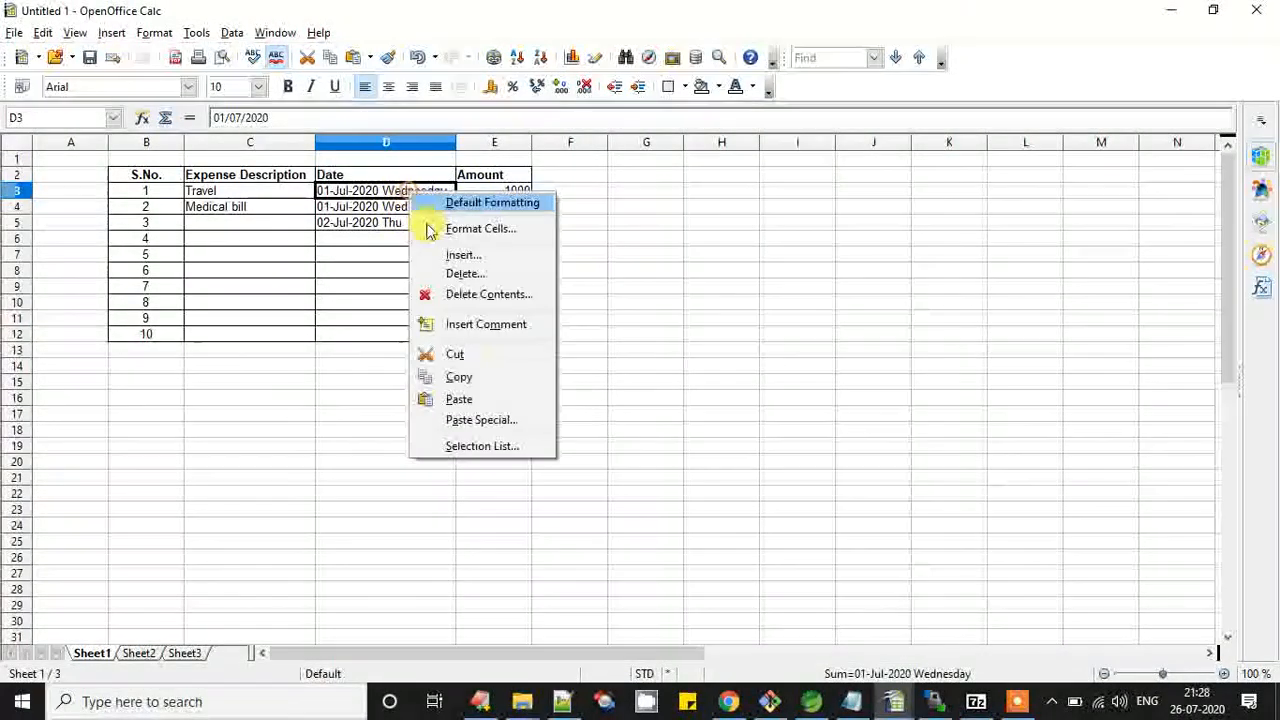
{"action": "left_click", "coordinate": [482, 229]}
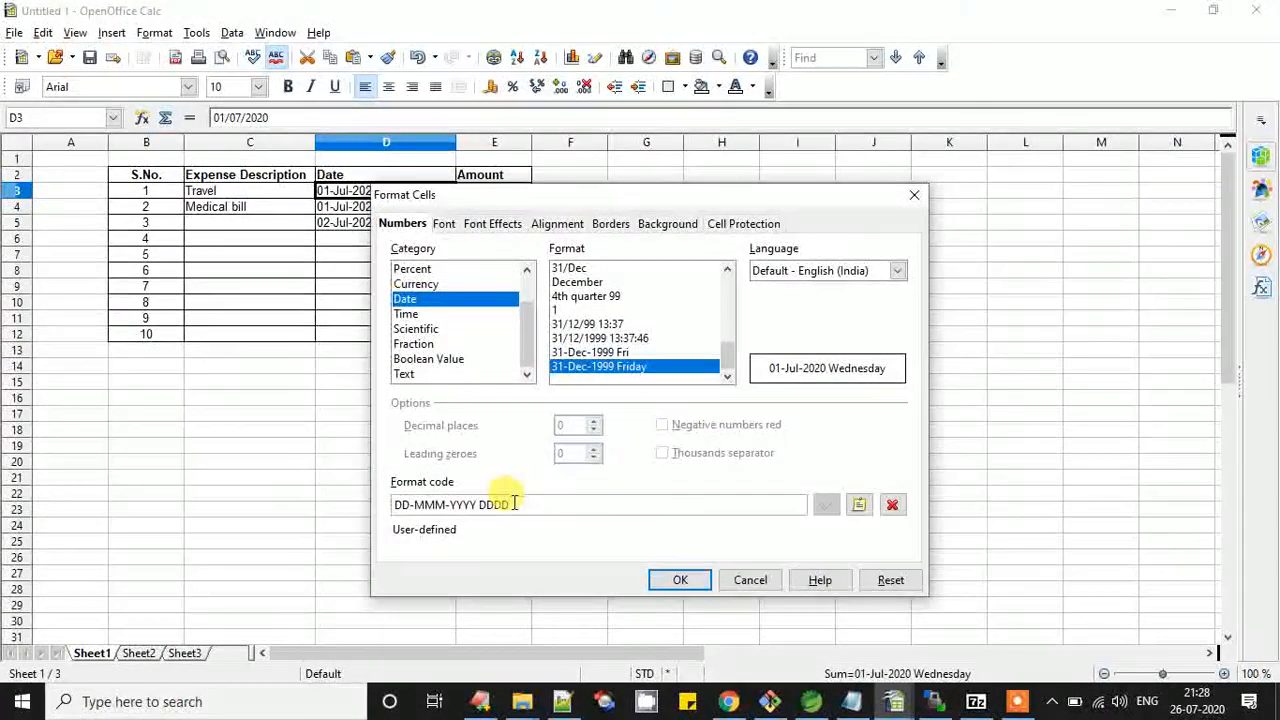
{"action": "key", "text": "BackSpace"}
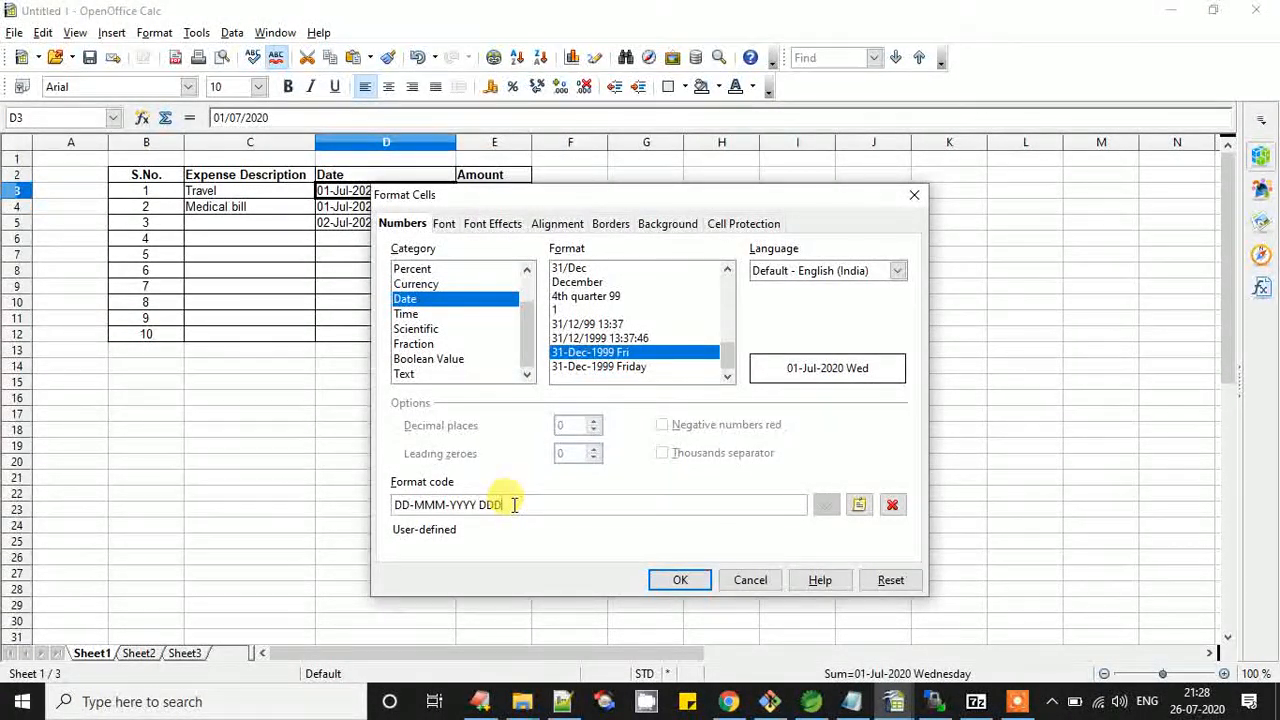
{"action": "key", "text": "Return"}
{"action": "left_click", "coordinate": [503, 252]}
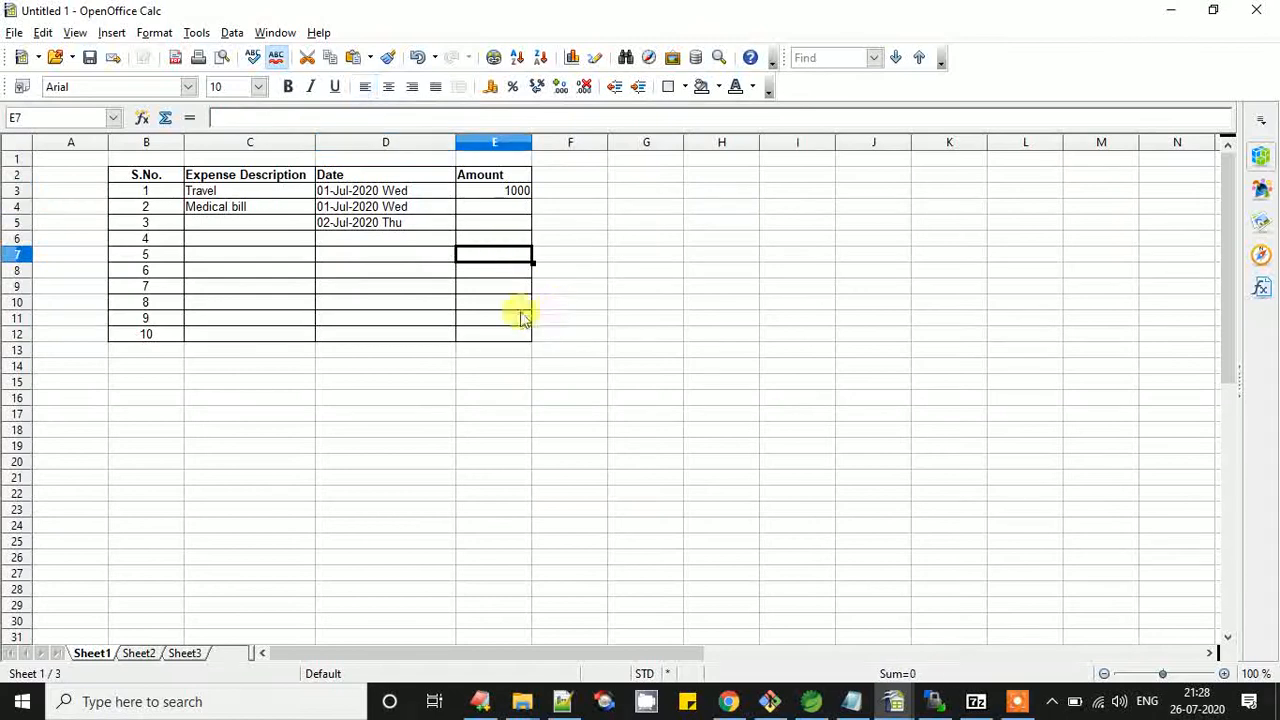
{"action": "double_click", "coordinate": [455, 142]}
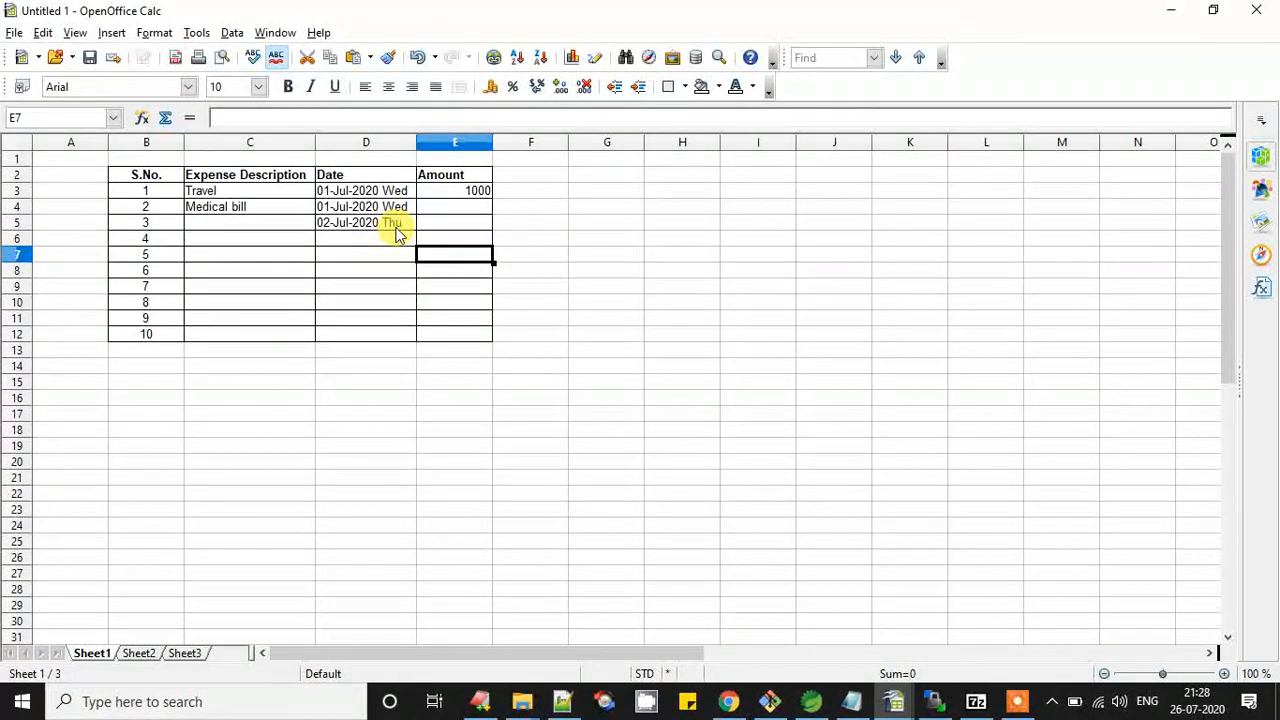
Enter the expense descriptions Food, Raw material, Cloths and Water in C5 to C8.
{"action": "left_click", "coordinate": [397, 228]}
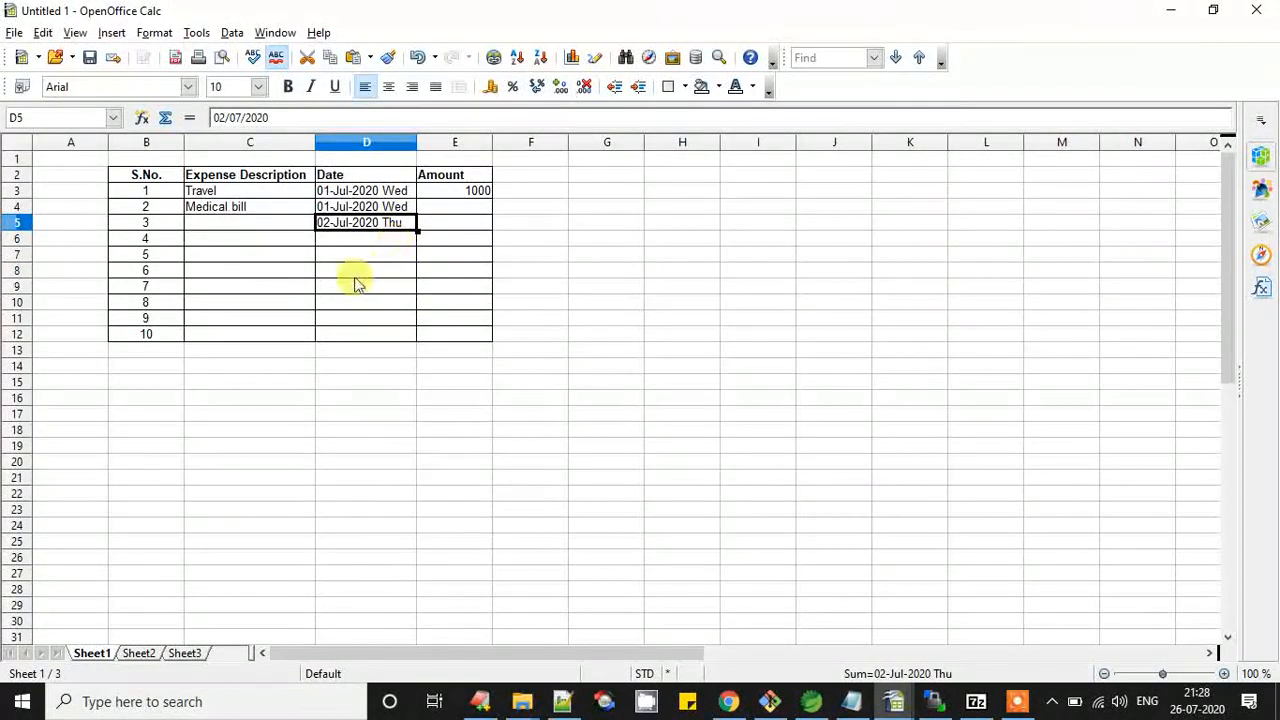
{"action": "left_click", "coordinate": [234, 226]}
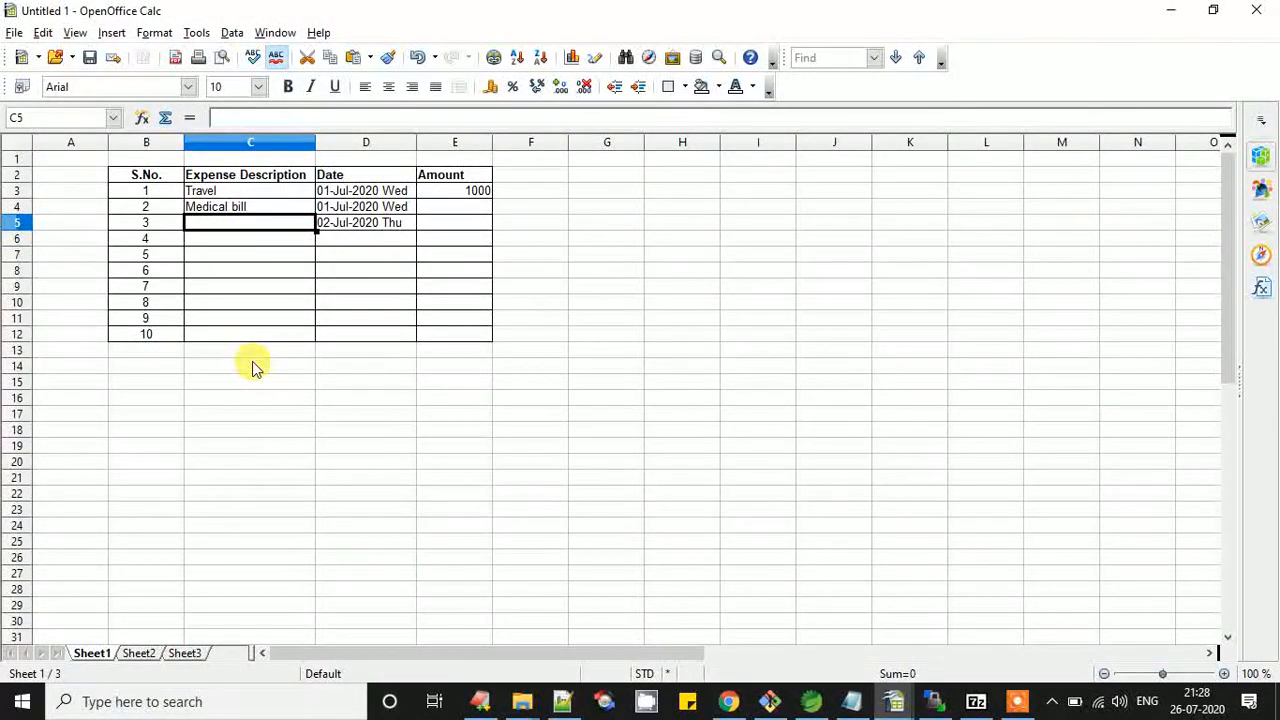
{"action": "type", "text": "Food"}
{"action": "key", "text": "Return"}
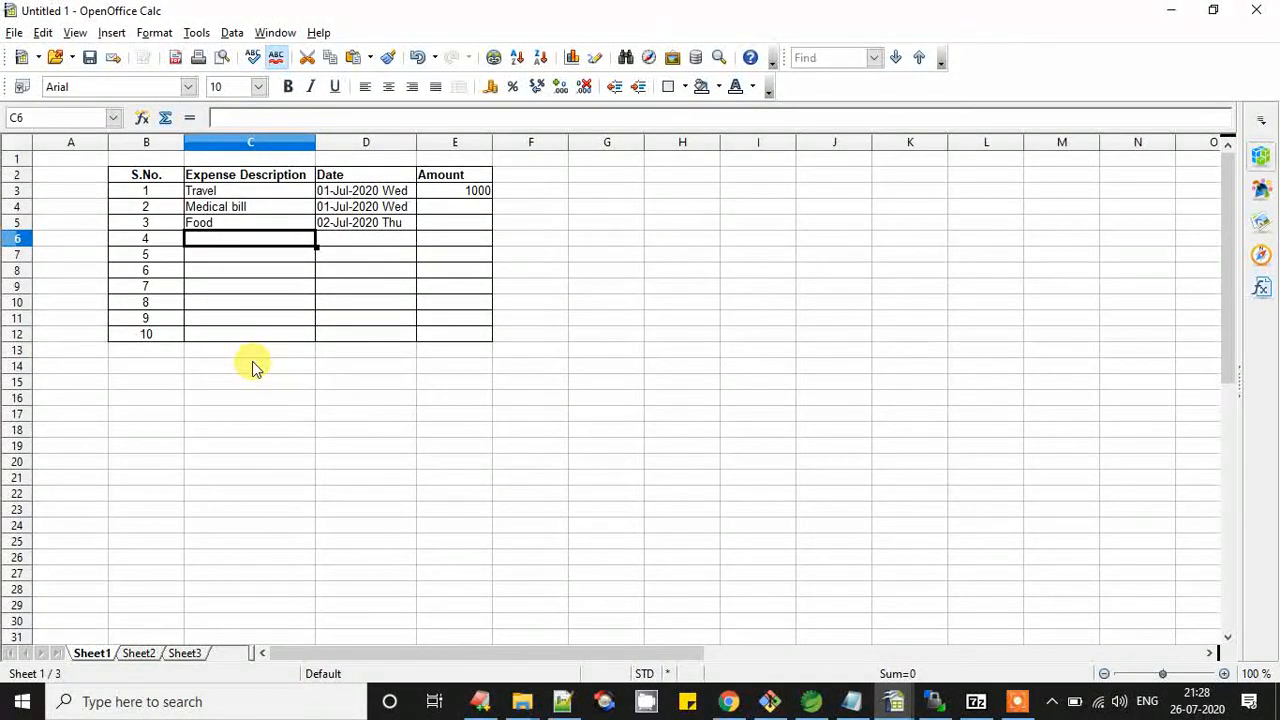
{"action": "type", "text": "Raw material"}
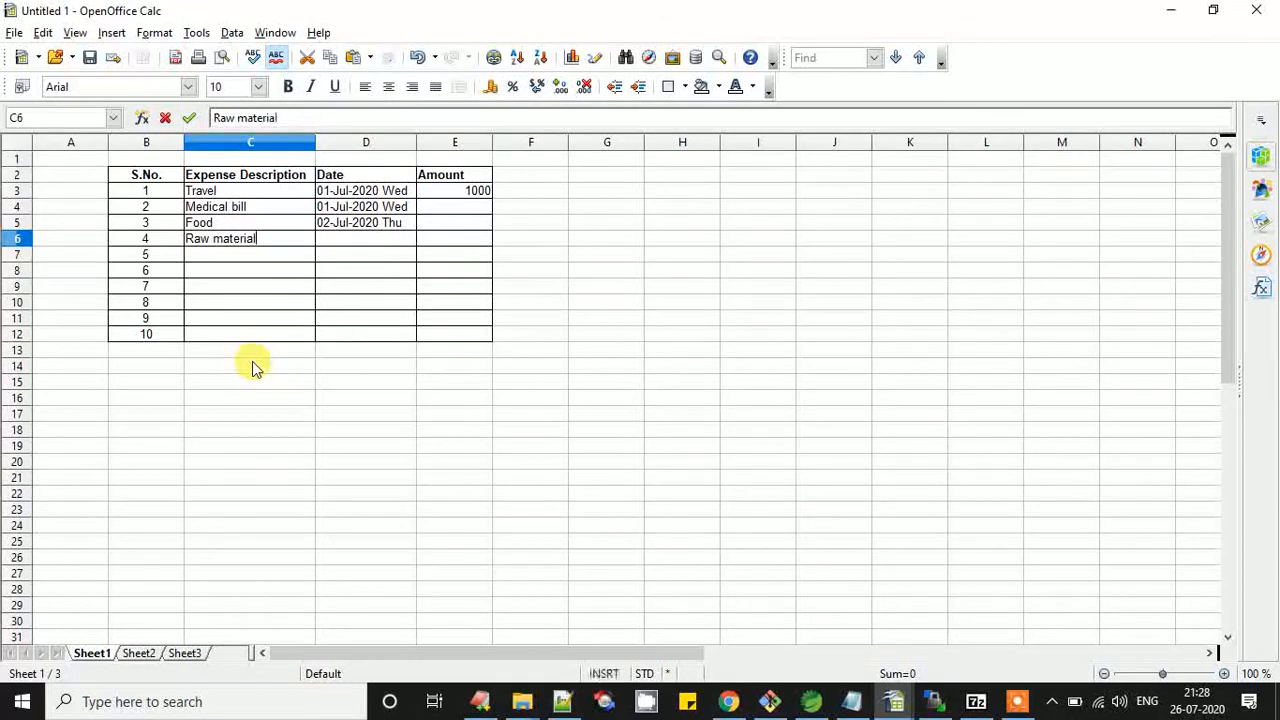
{"action": "key", "text": "Return"}
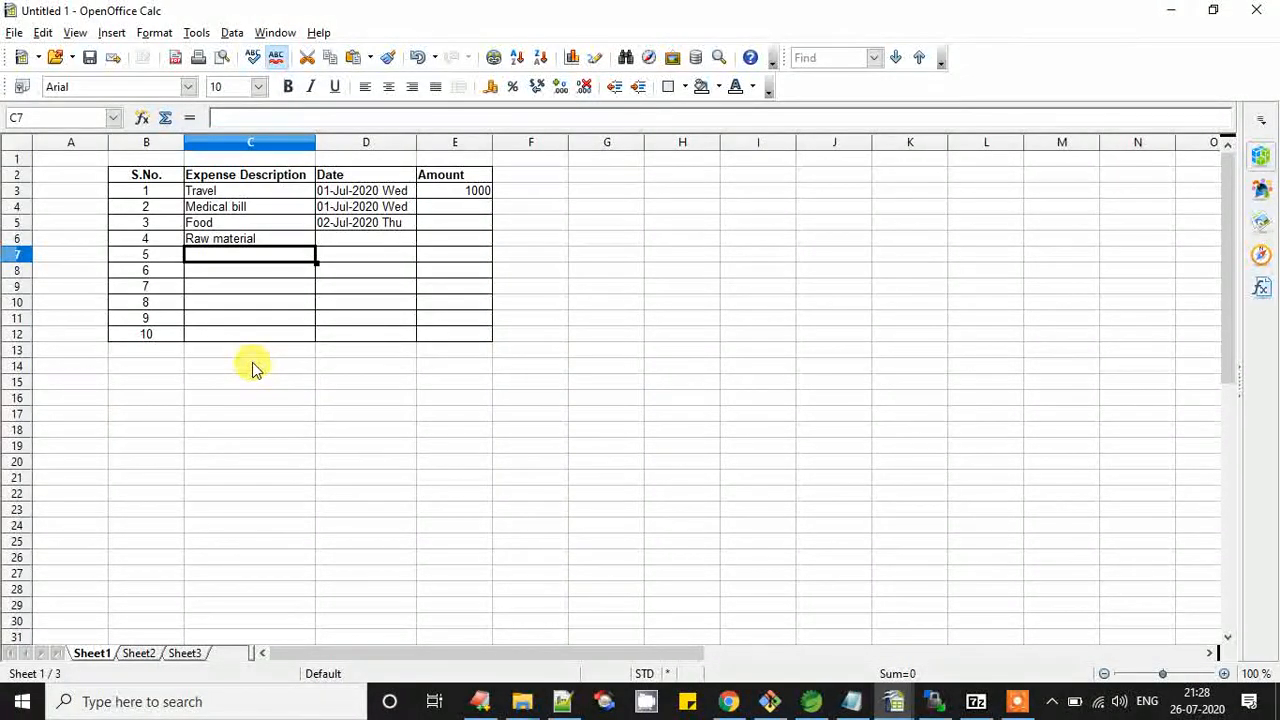
{"action": "type", "text": "Cloths"}
{"action": "key", "text": "Return"}
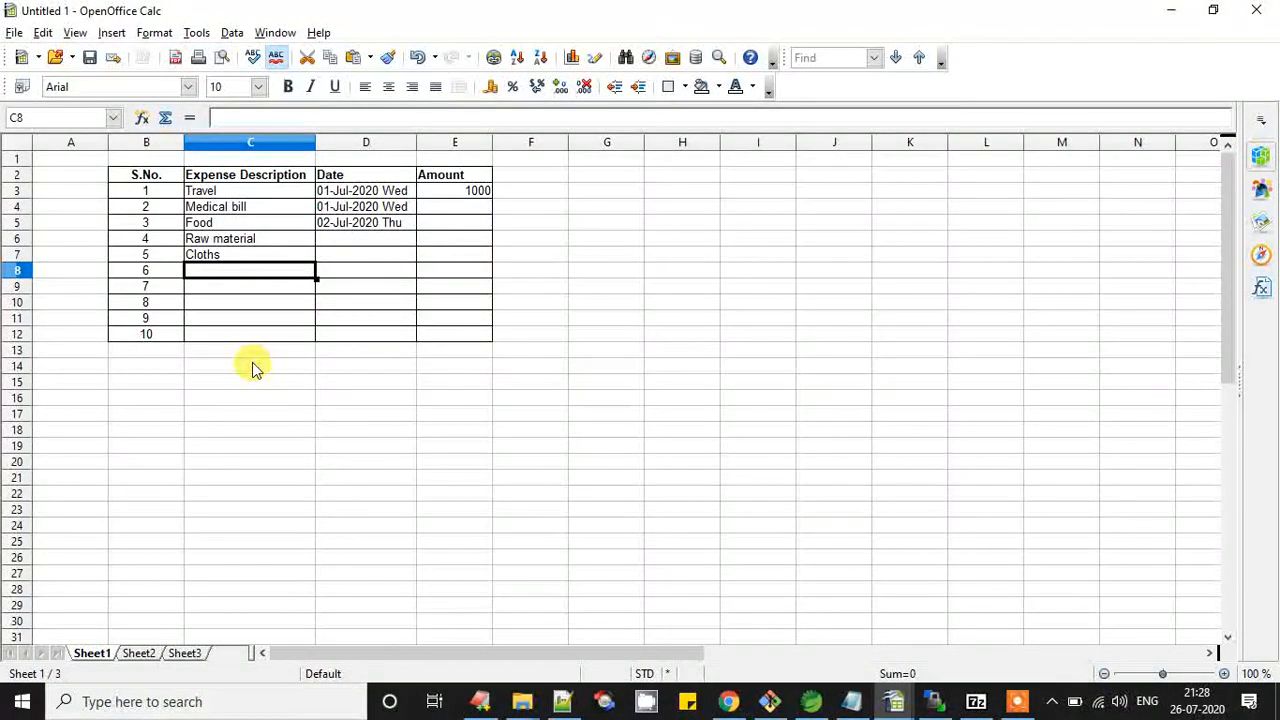
{"action": "type", "text": "Water"}
{"action": "key", "text": "Return"}
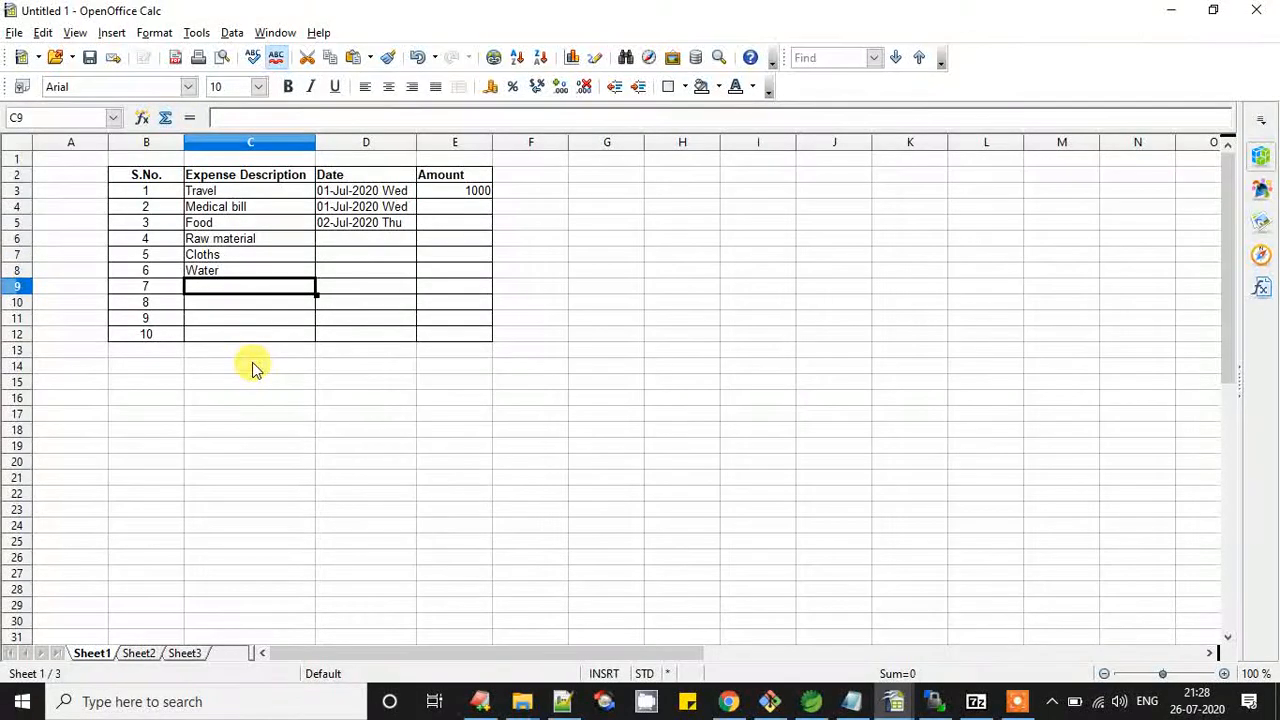
Enter the expense descriptions Cold Drinks, Snacks, Breakfast and dinner in C9 to C12.
{"action": "type", "text": "Cold Drinks"}
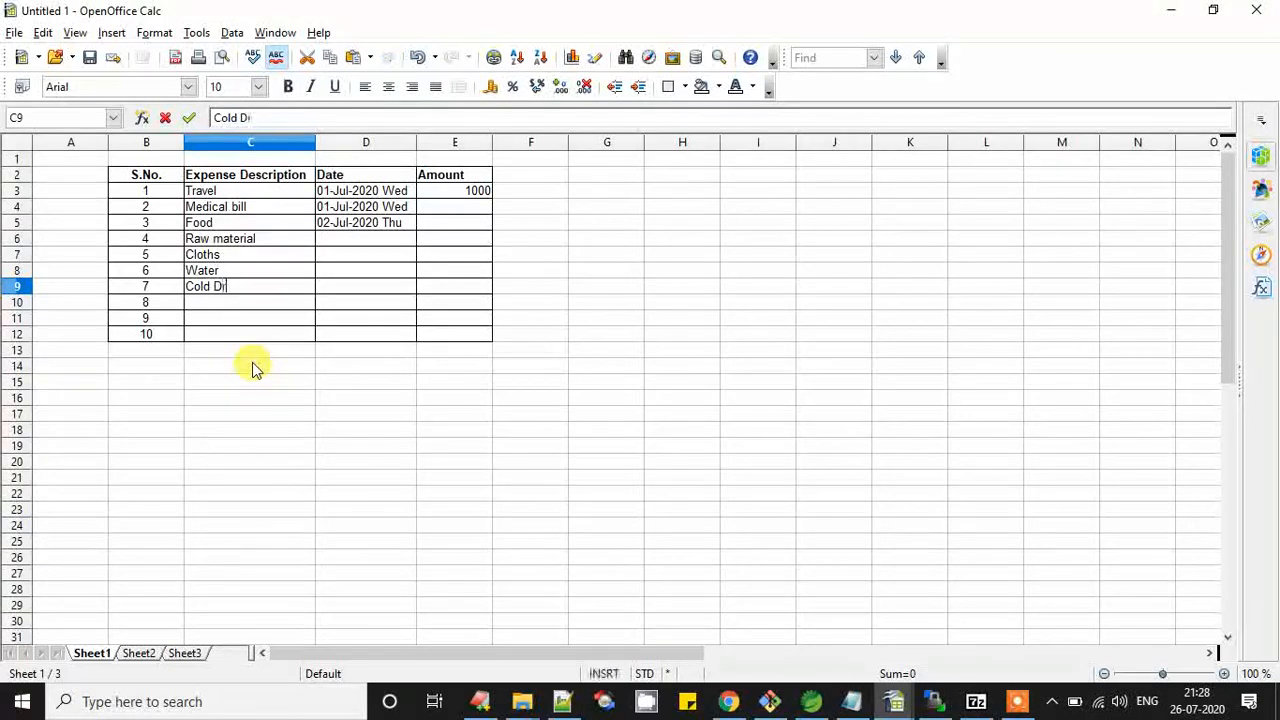
{"action": "key", "text": "Return"}
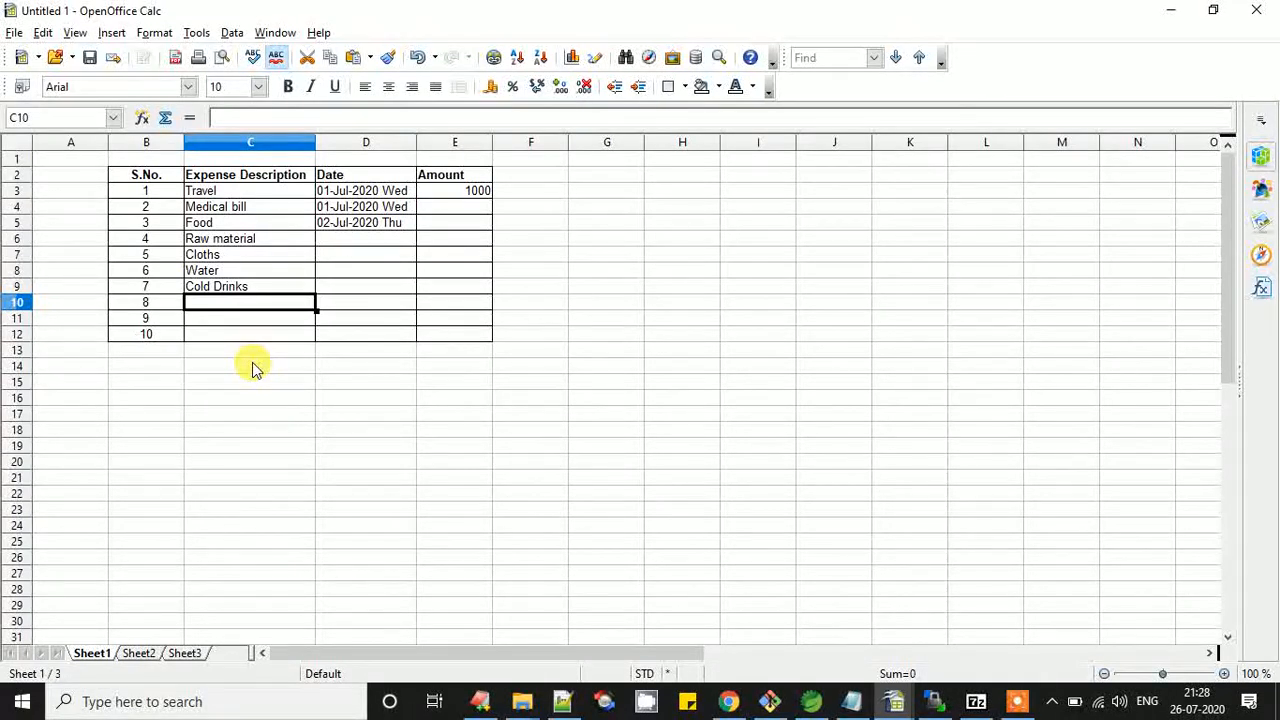
{"action": "type", "text": "Snacks"}
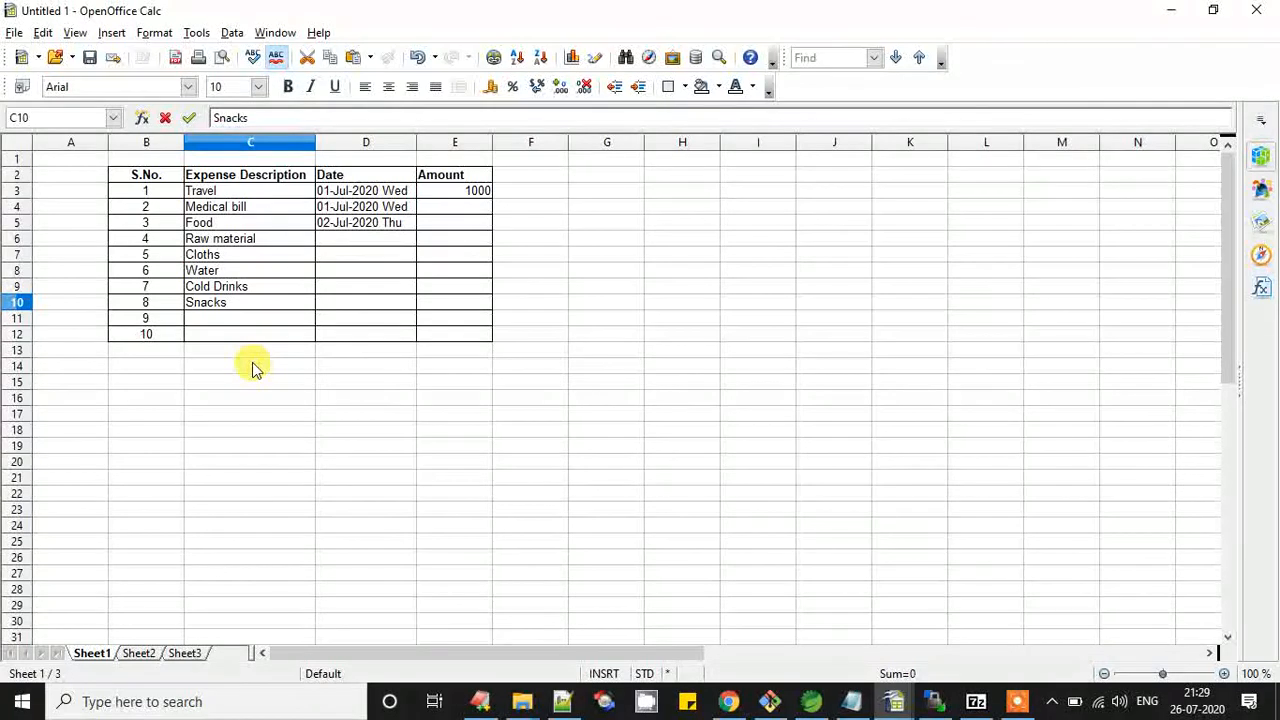
{"action": "key", "text": "Return"}
{"action": "type", "text": "Breakfast"}
{"action": "key", "text": "Return"}
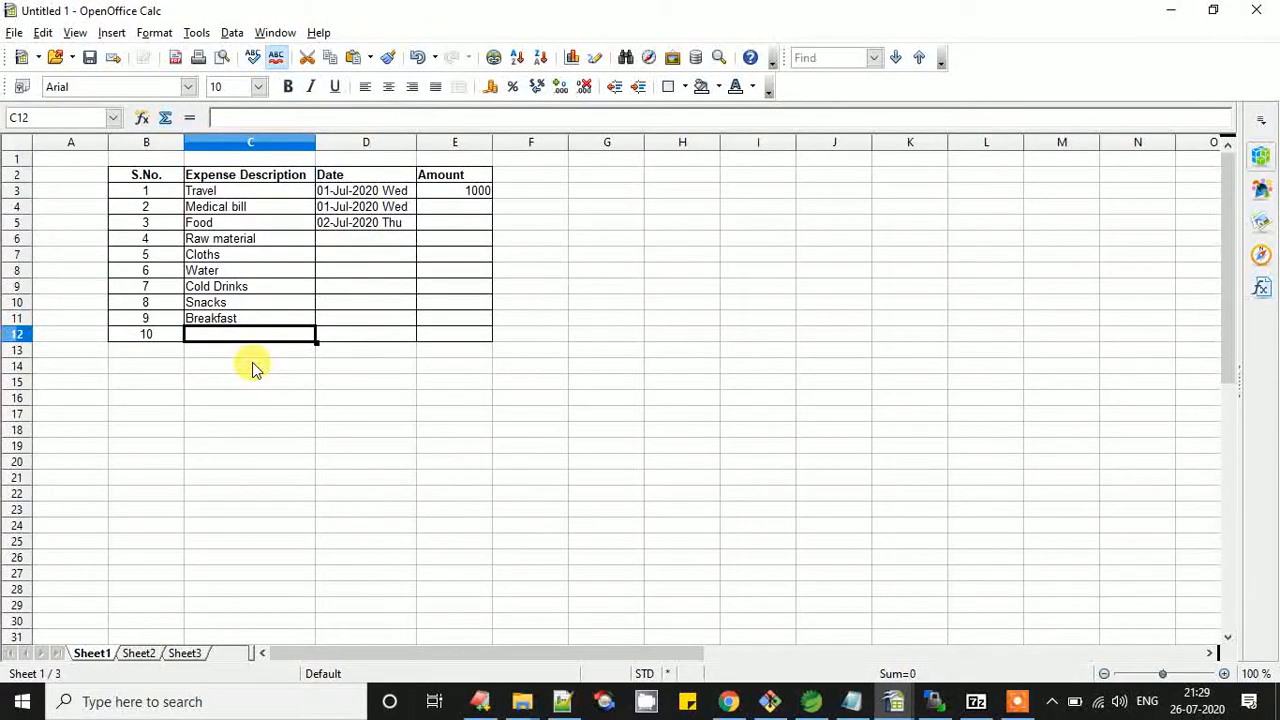
{"action": "type", "text": "dinner"}
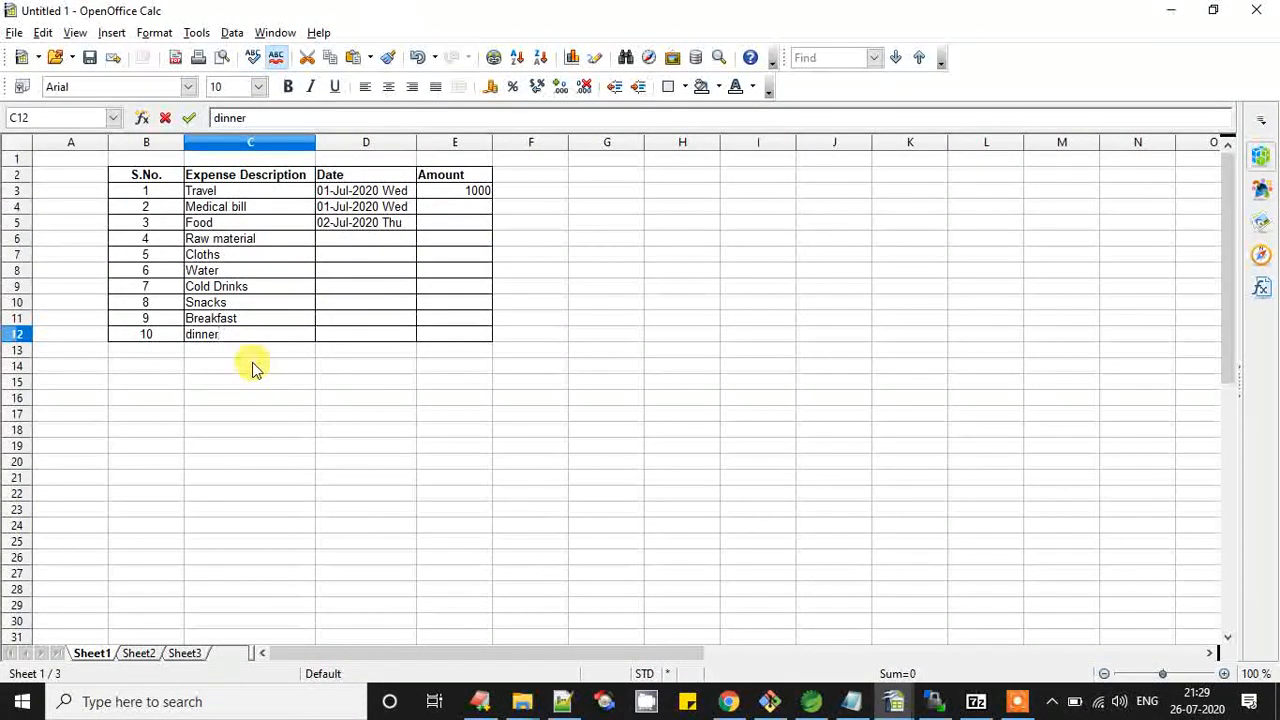
{"action": "key", "text": "Tab"}
Enter the amounts 8239 for Food in E5 and 2342 for Medical bill in E4.
{"action": "left_click", "coordinate": [240, 228]}
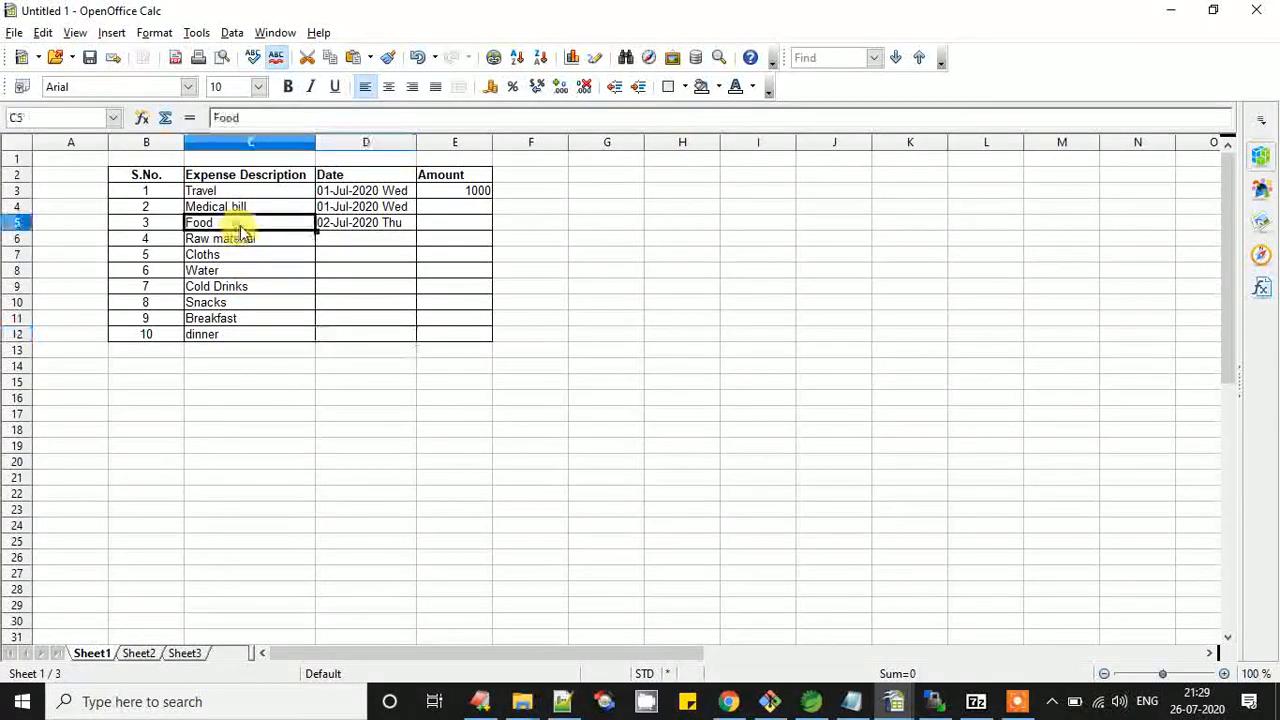
{"action": "left_click", "coordinate": [454, 224]}
{"action": "type", "text": "8239487"}
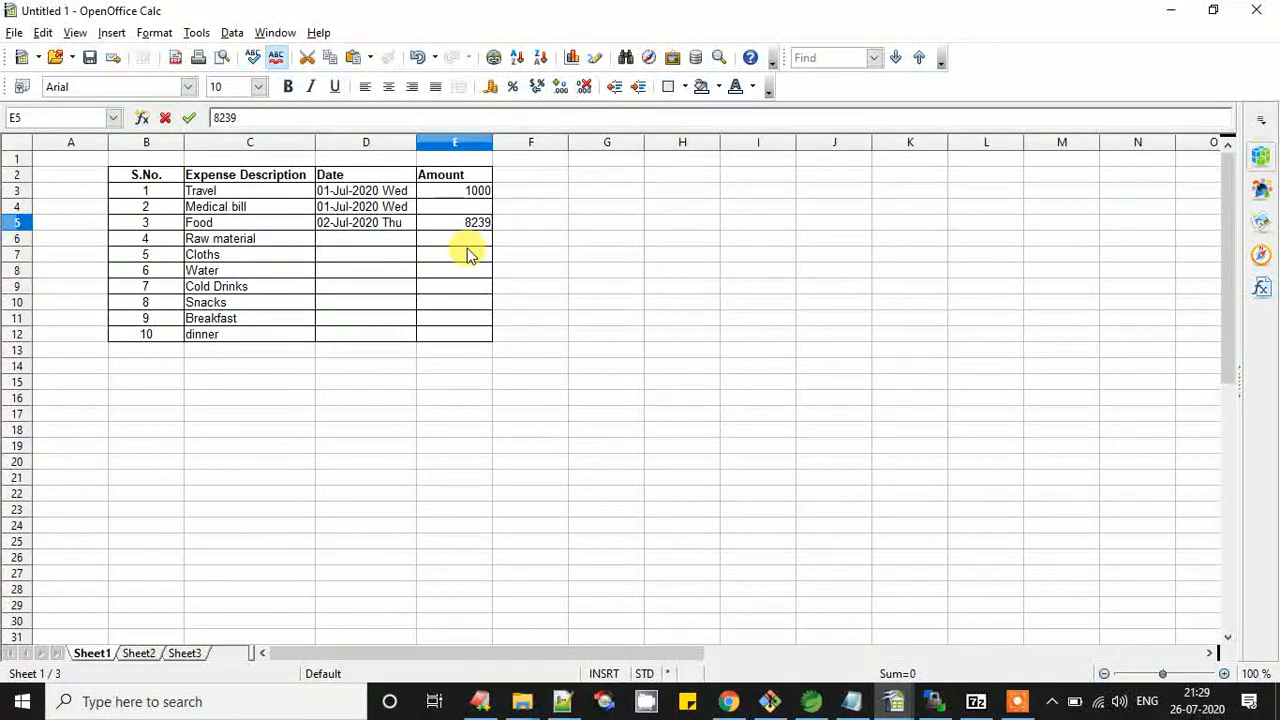
{"action": "left_click", "coordinate": [470, 254]}
{"action": "left_click", "coordinate": [466, 206]}
{"action": "type", "text": "2342"}
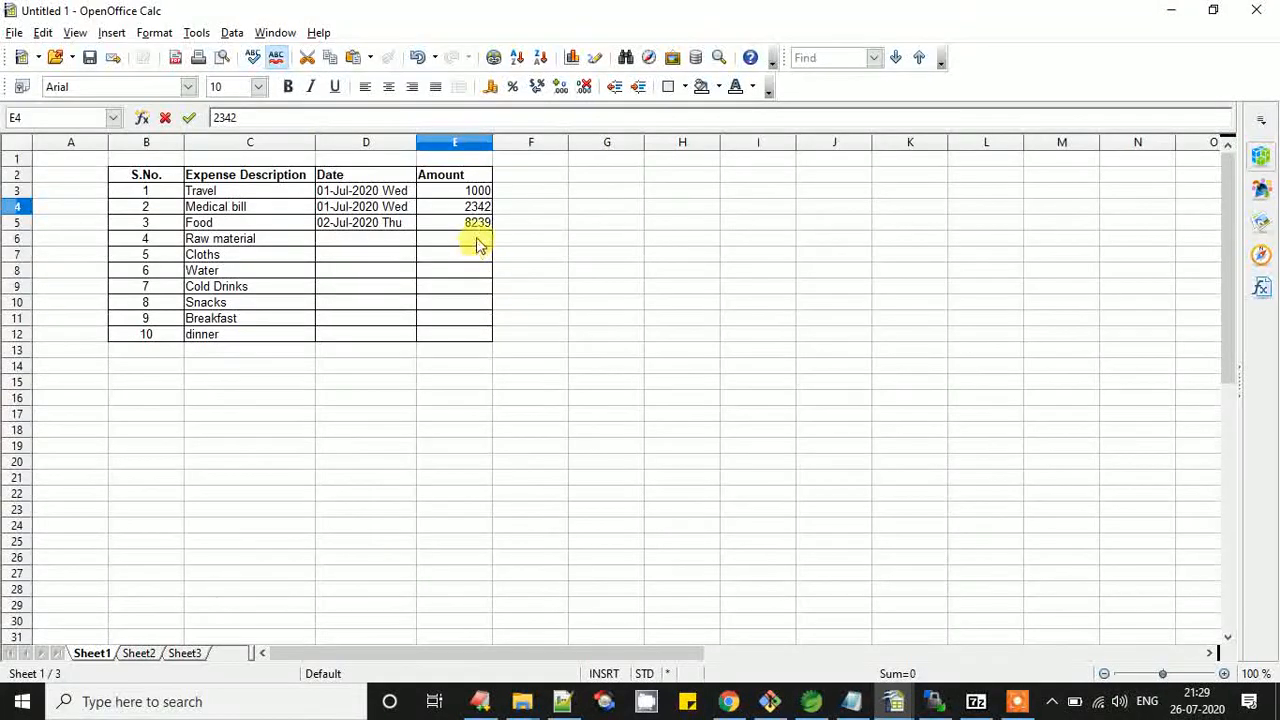
Enter the amounts 23423, 3432, 34545 and 4545 in E6 to E9 for Raw material, Cloths, Water and Cold Drinks.
{"action": "left_click", "coordinate": [477, 242]}
{"action": "type", "text": "23423"}
{"action": "left_click", "coordinate": [466, 256]}
{"action": "type", "text": "3432"}
{"action": "left_click", "coordinate": [471, 272]}
{"action": "type", "text": "12"}
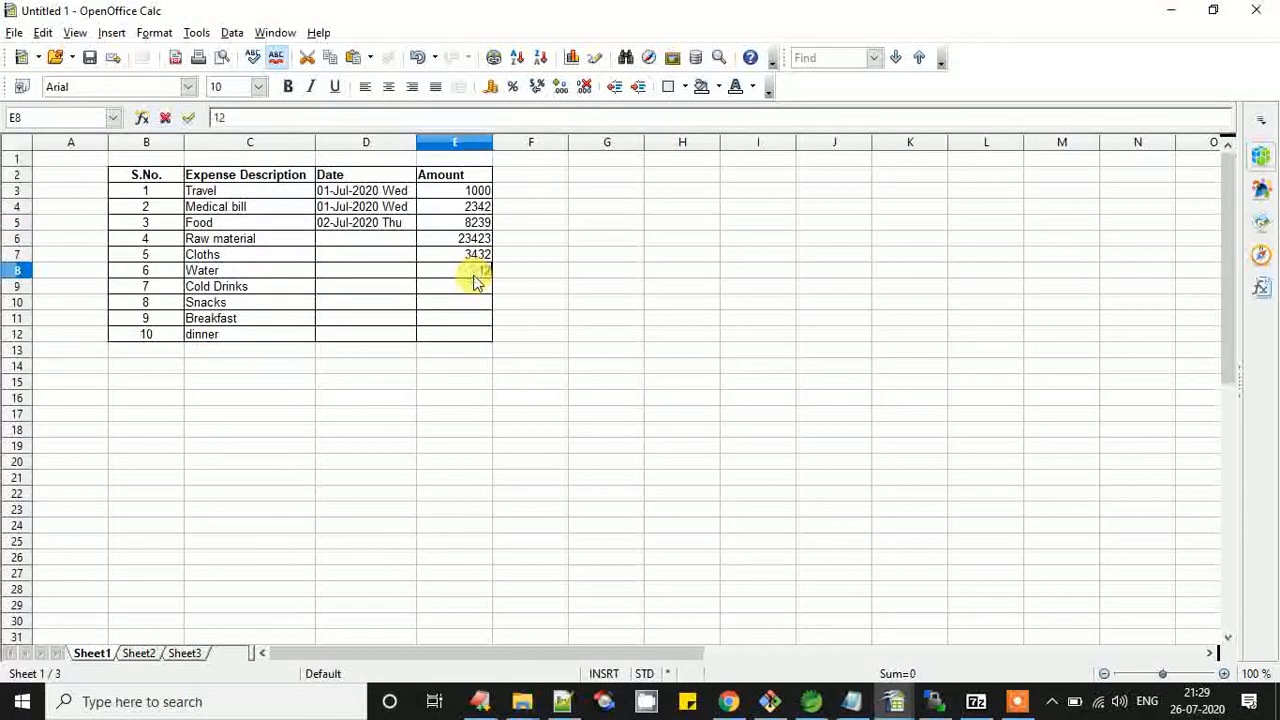
{"action": "type", "text": "t35534545"}
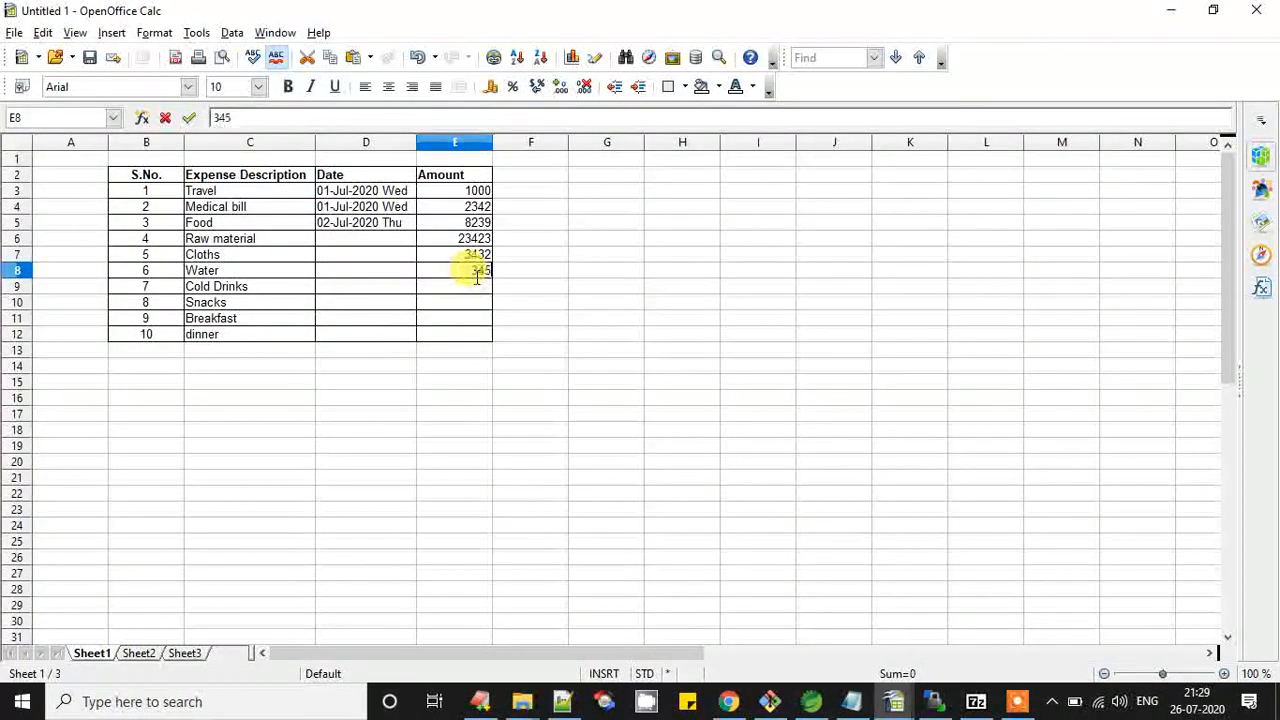
{"action": "left_click", "coordinate": [477, 287]}
{"action": "type", "text": "4545"}
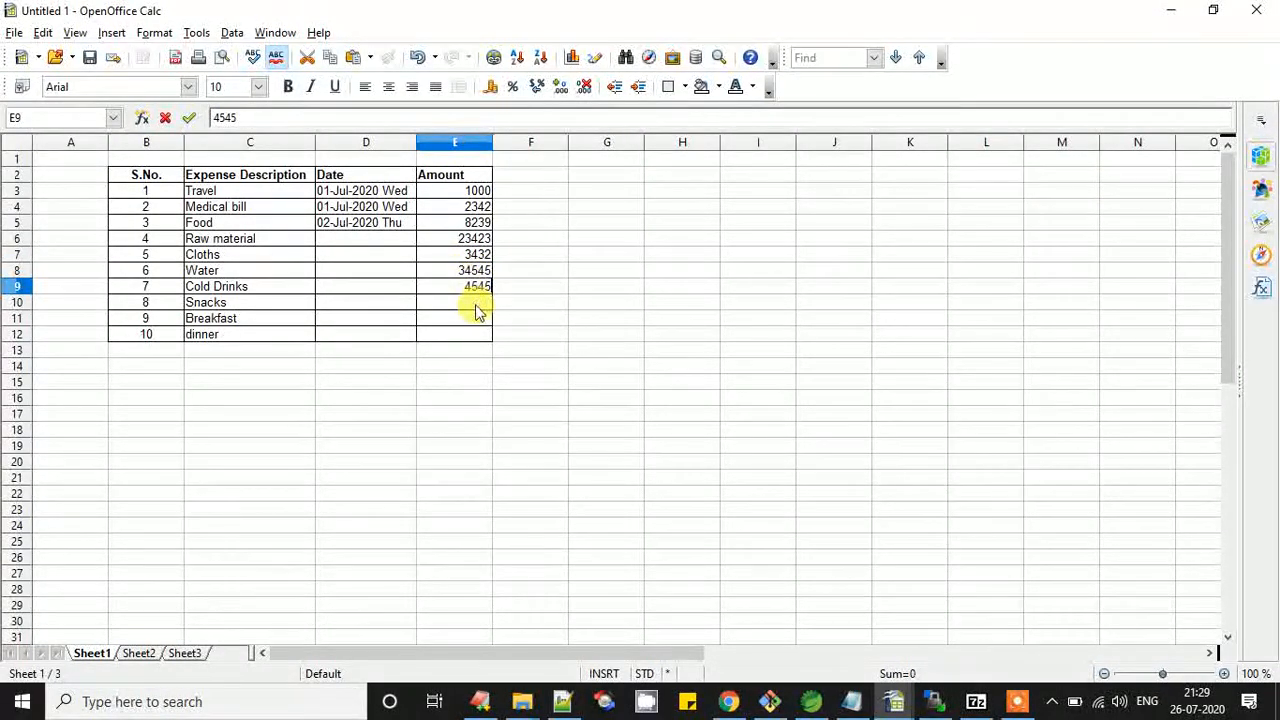
Enter the amounts 3388 for Snacks, 77543 for Breakfast and 2342 for dinner in E10 to E12.
{"action": "left_click", "coordinate": [478, 304]}
{"action": "type", "text": "454"}
{"action": "left_click", "coordinate": [479, 320]}
{"action": "type", "text": "23"}
{"action": "left_click", "coordinate": [477, 335]}
{"action": "type", "text": "2342"}
{"action": "left_click", "coordinate": [468, 304]}
{"action": "type", "text": "3388"}
{"action": "left_click", "coordinate": [469, 317]}
{"action": "type", "text": "77"}
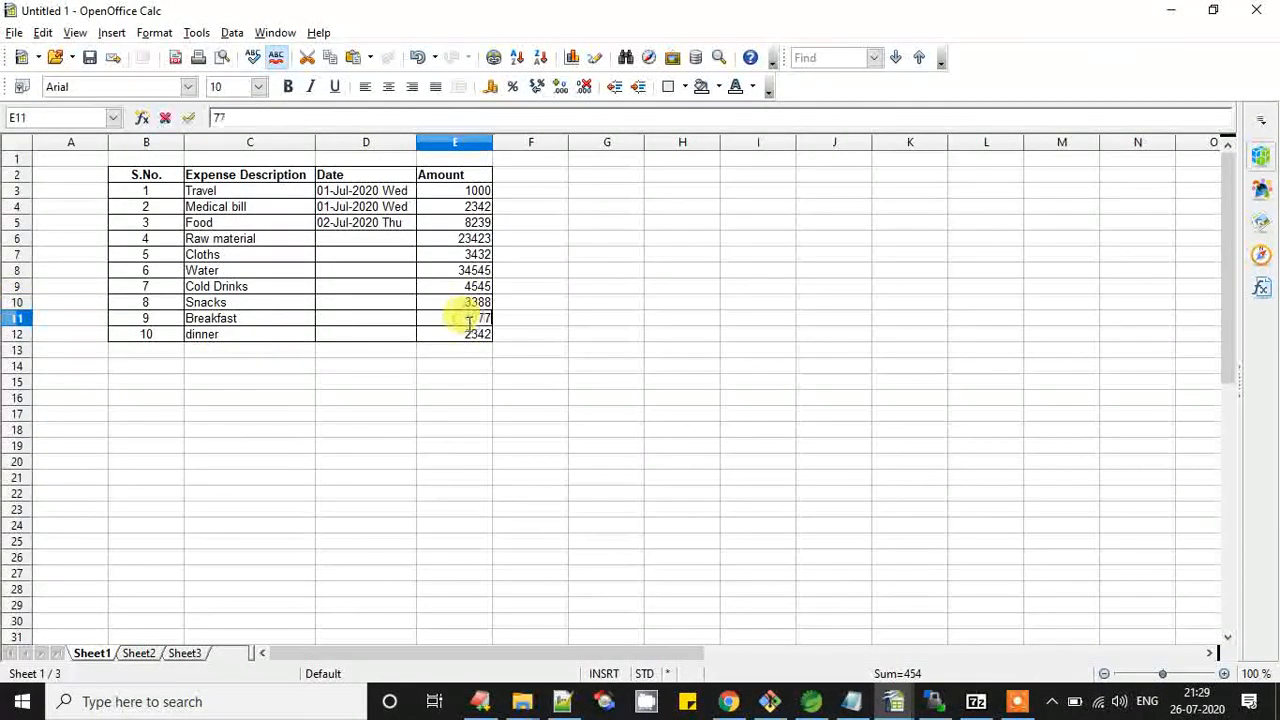
{"action": "type", "text": "543"}
{"action": "left_click", "coordinate": [526, 338]}
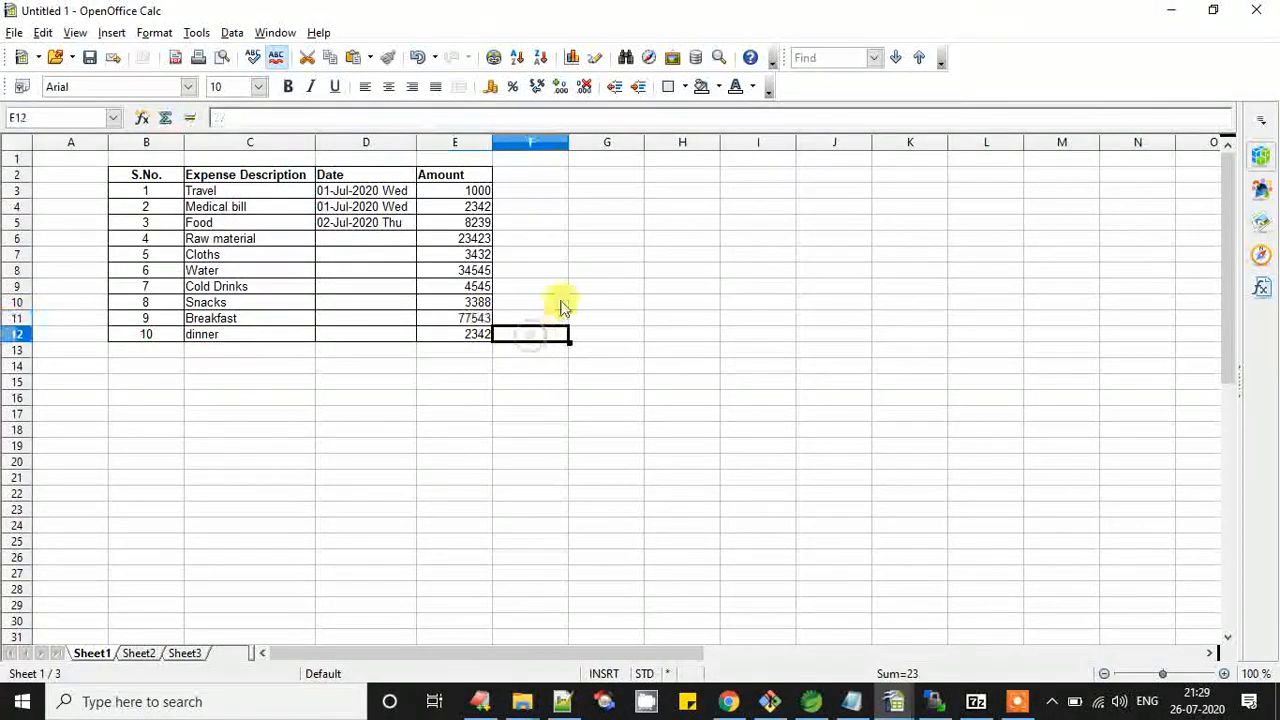
Change the Breakfast amount in E11 to 3644 and the dinner amount in E12 to 9342.
{"action": "left_click", "coordinate": [486, 334]}
{"action": "left_click", "coordinate": [480, 321]}
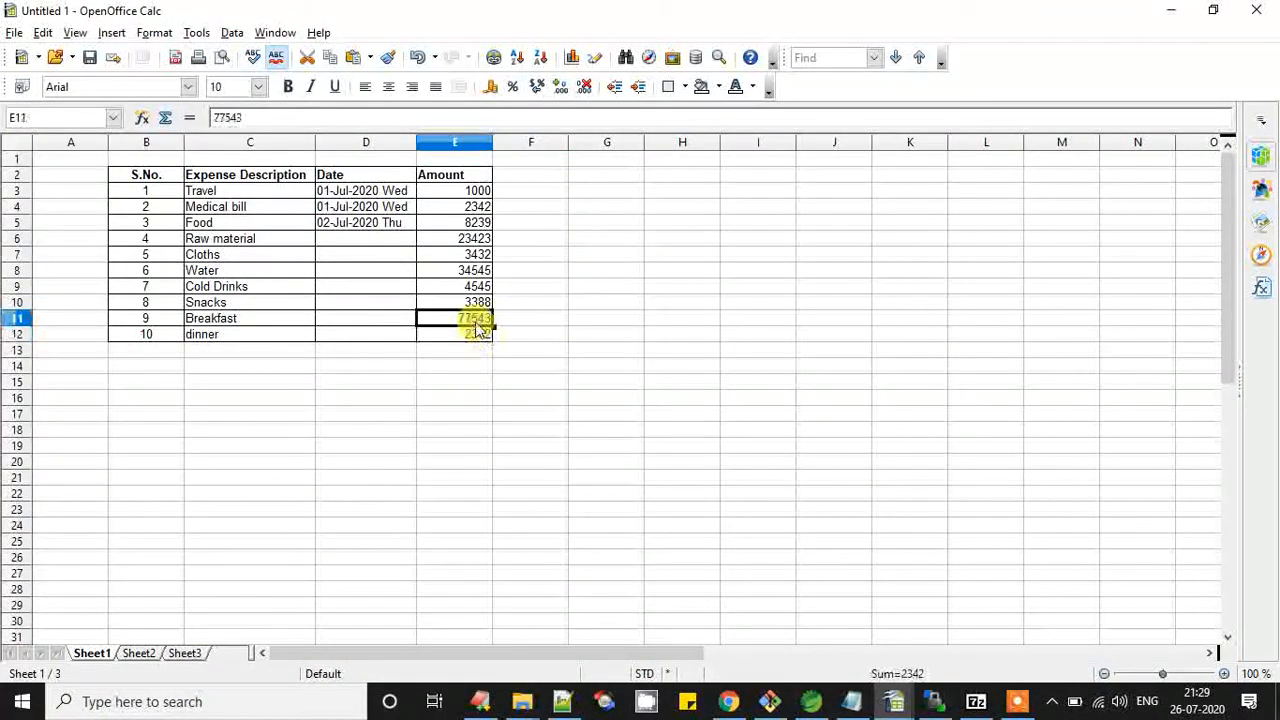
{"action": "type", "text": "3644"}
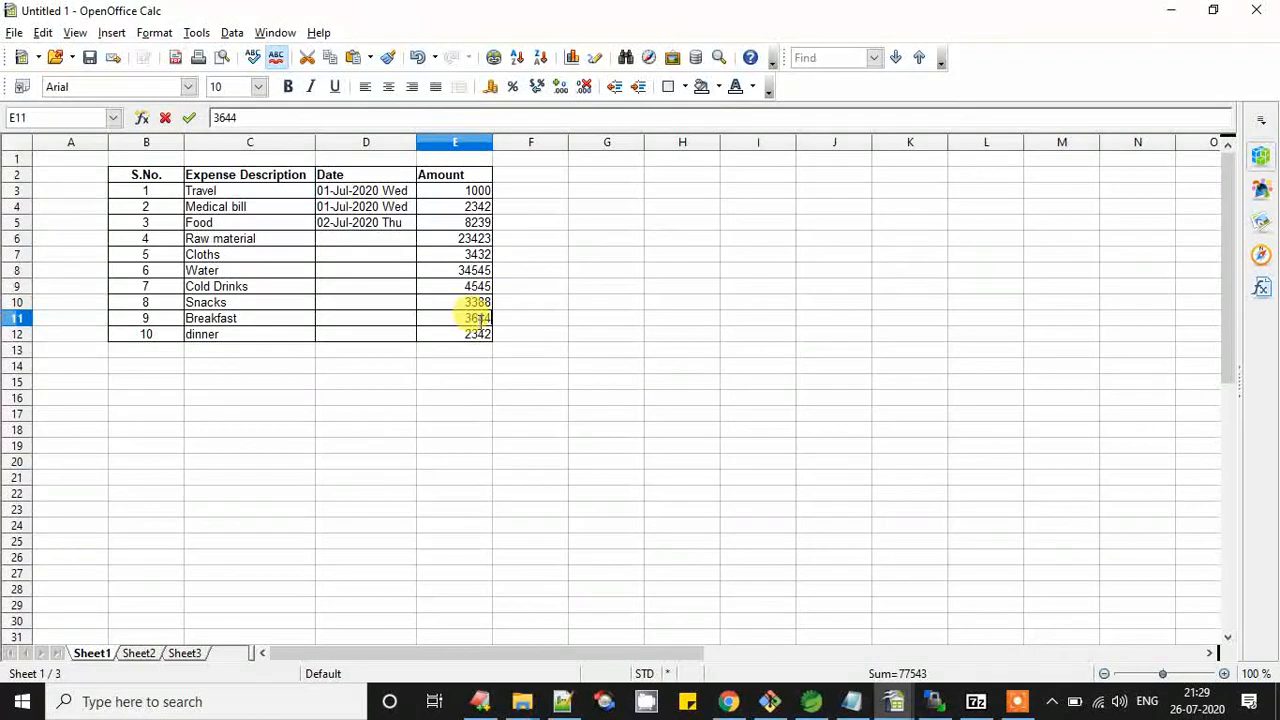
{"action": "left_click", "coordinate": [481, 334]}
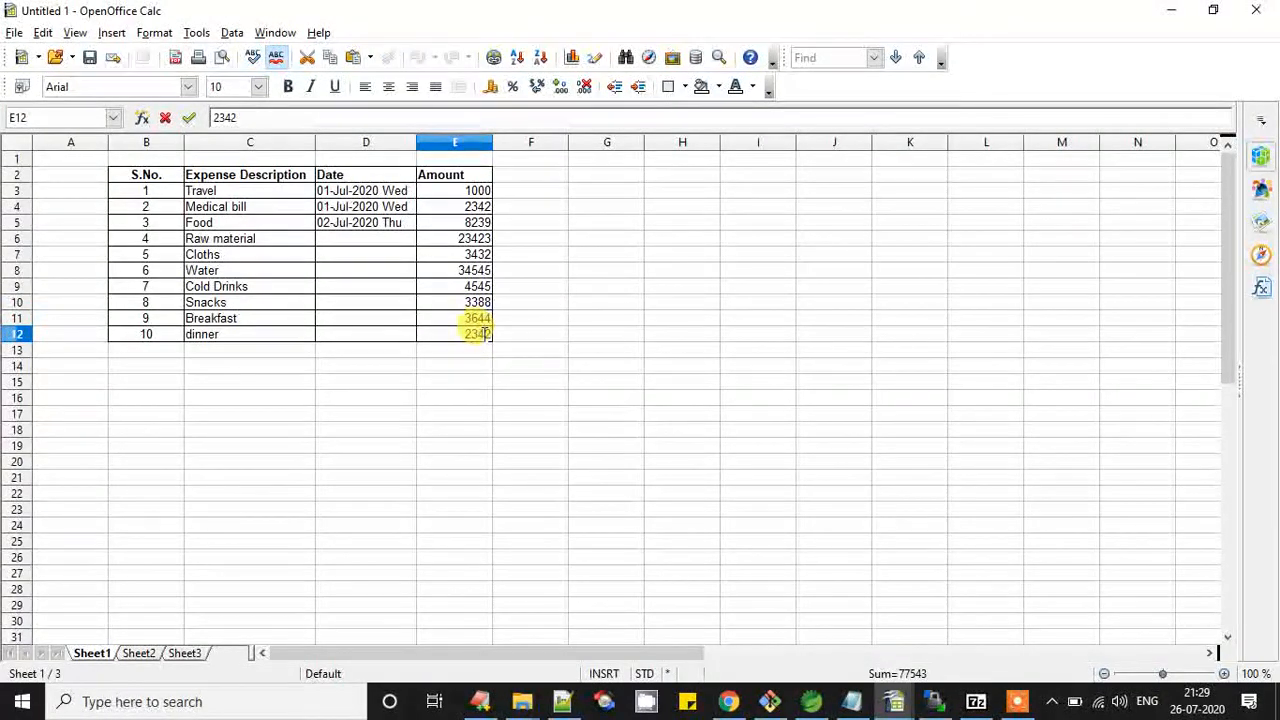
{"action": "type", "text": "9"}
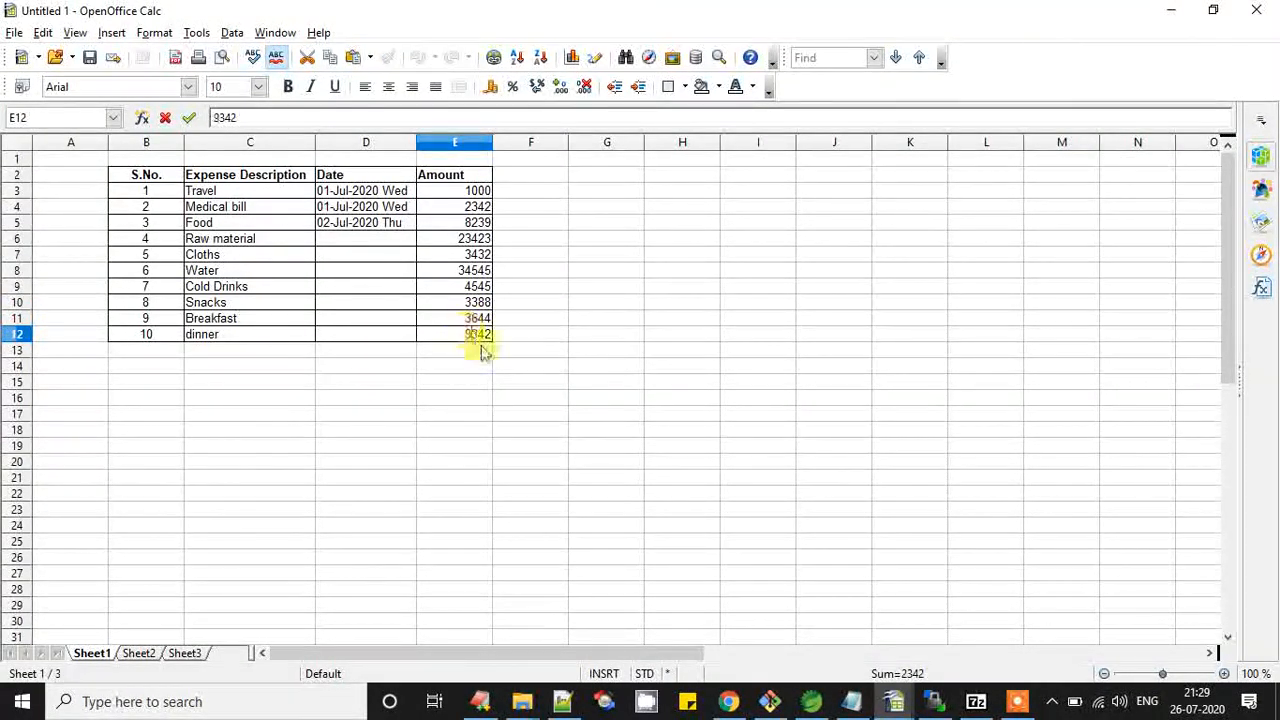
{"action": "left_click", "coordinate": [486, 366]}
Fill the date series from D5 down to D12 so the dates run daily from 02-Jul-2020 to 09-Jul-2020.
{"action": "left_click", "coordinate": [364, 228]}
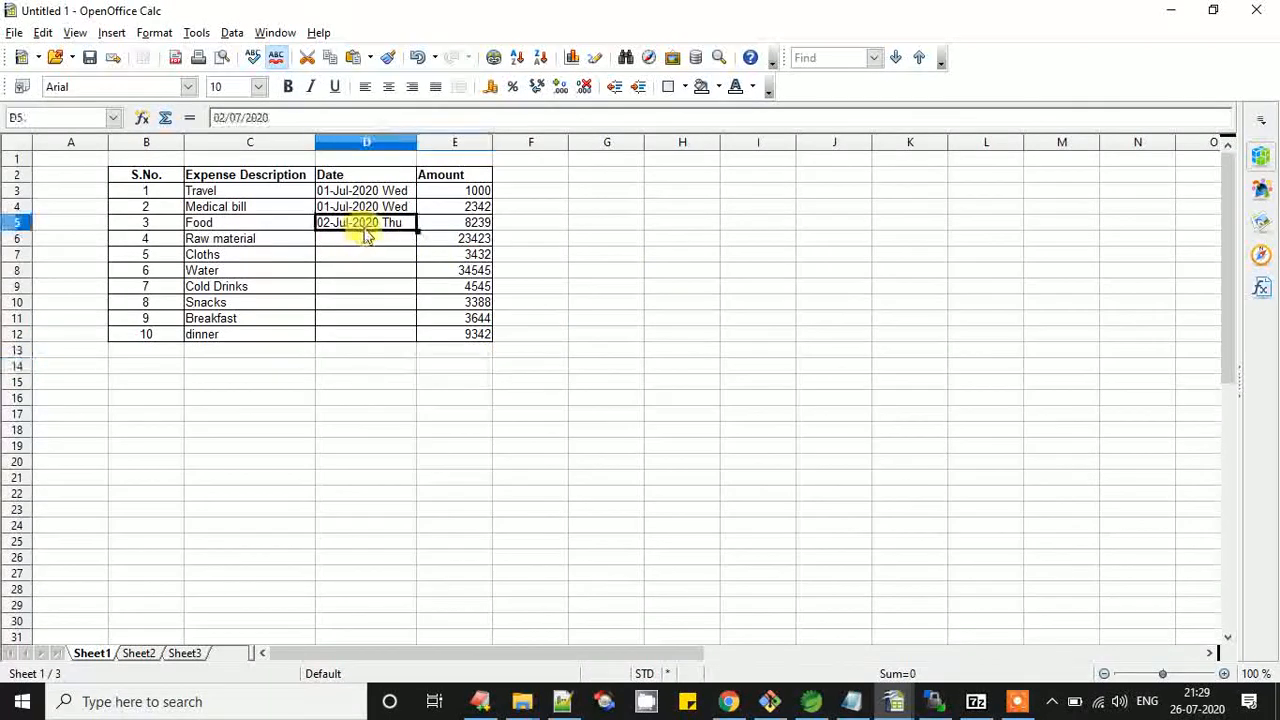
{"action": "left_click_drag", "start_coordinate": [418, 230], "coordinate": [410, 334]}
{"action": "left_click", "coordinate": [607, 333]}
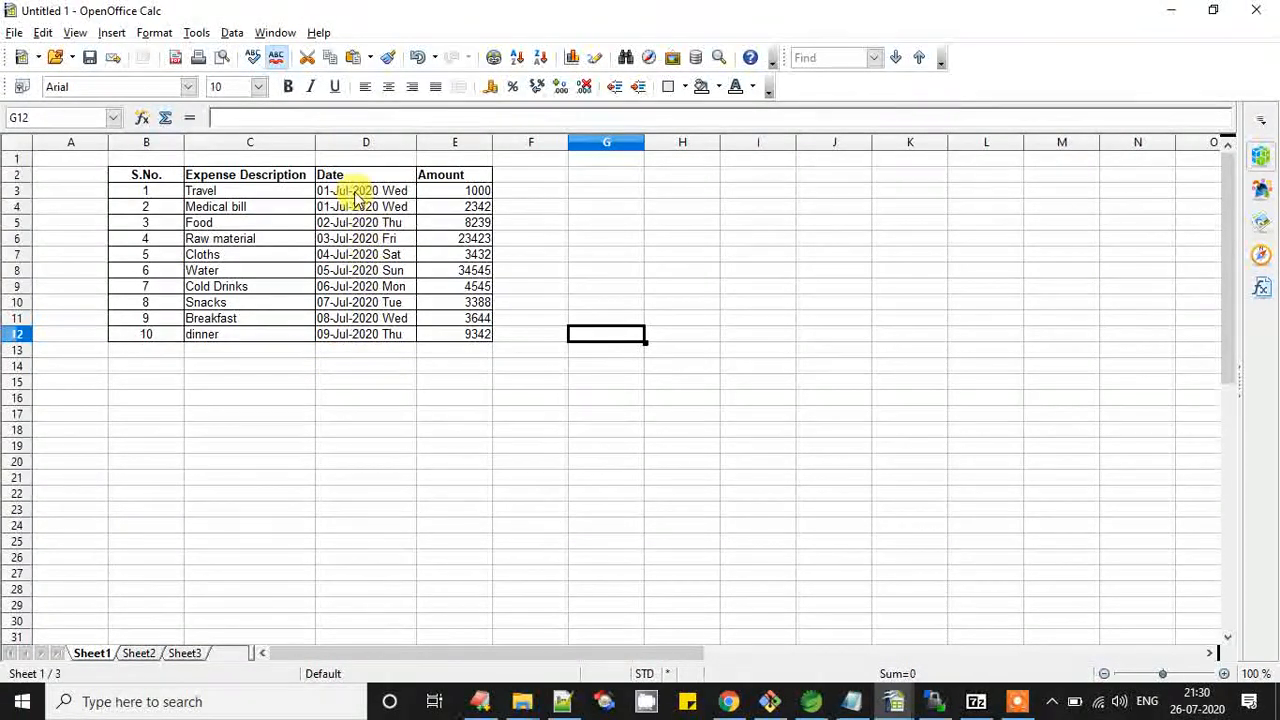
{"action": "left_click", "coordinate": [693, 381]}
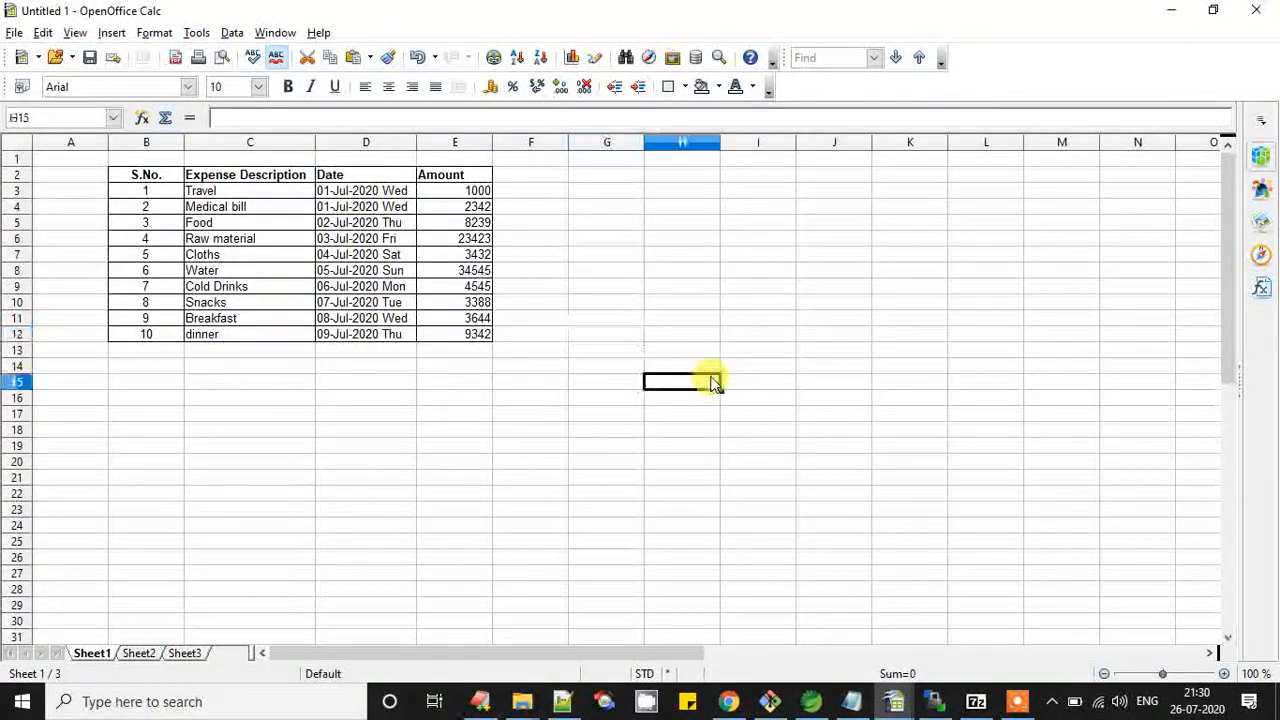
{"action": "left_click", "coordinate": [468, 355]}
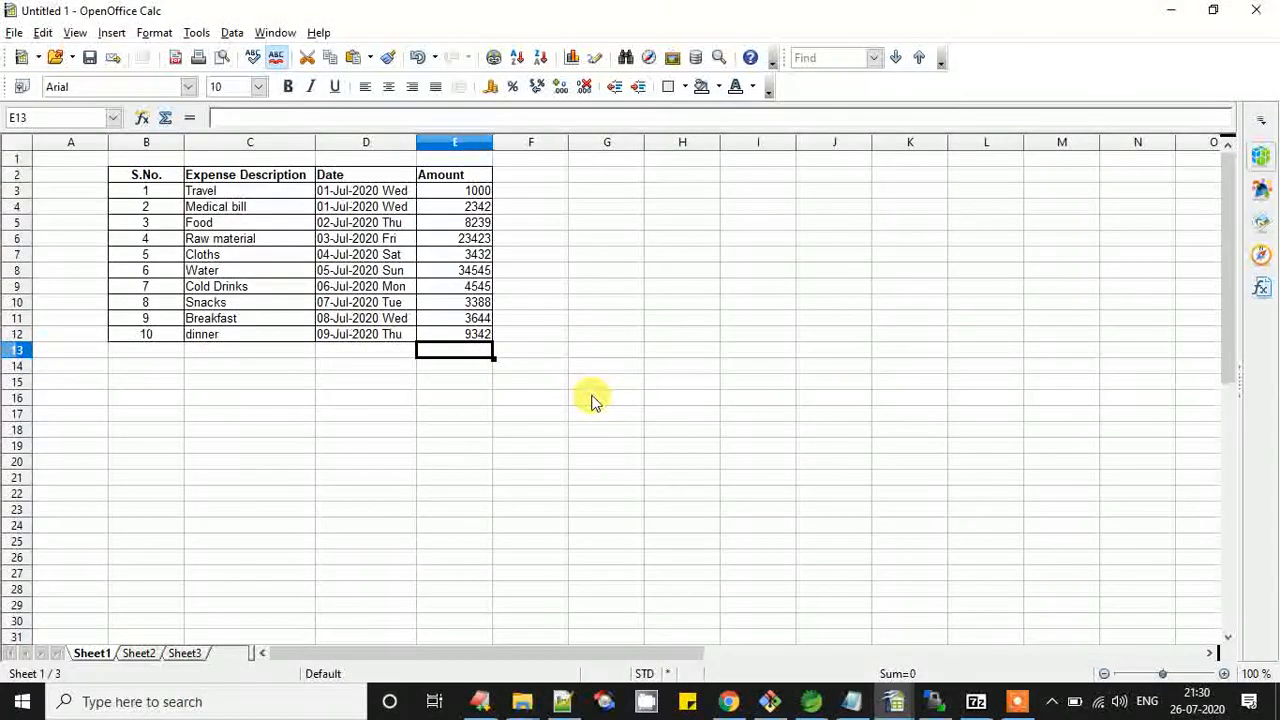
{"action": "left_click", "coordinate": [377, 351]}
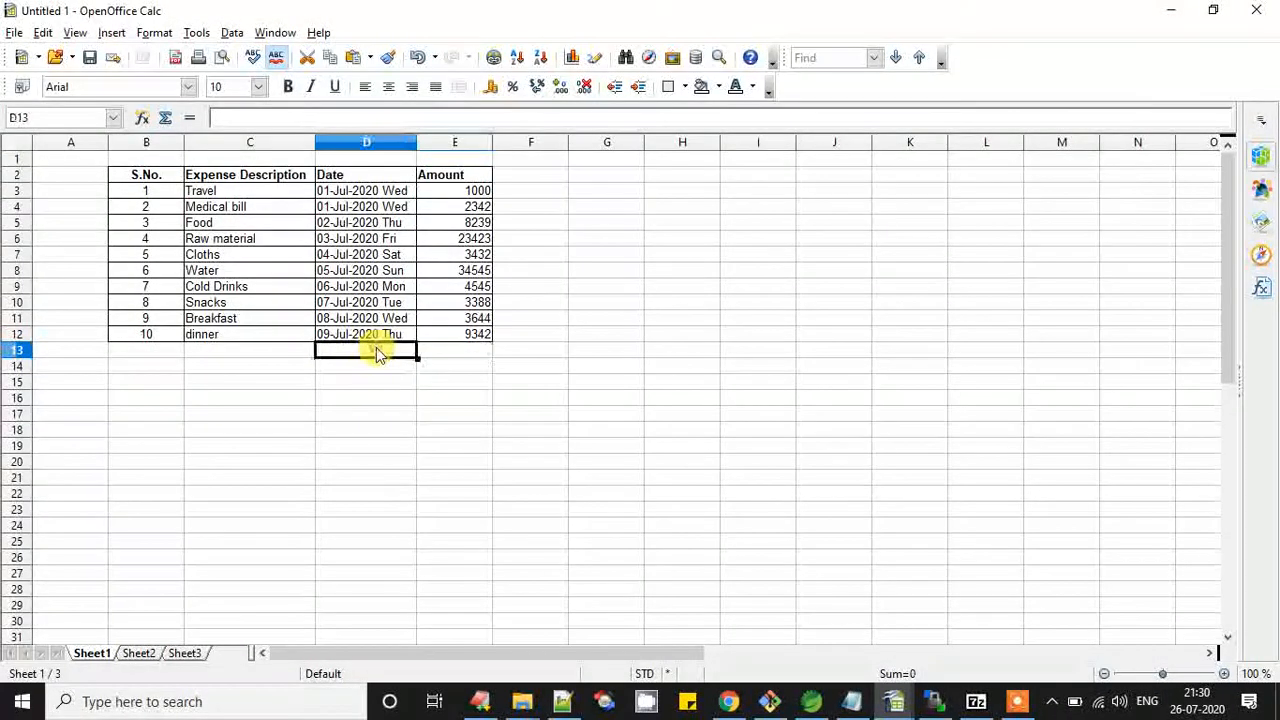
{"action": "type", "text": "T"}
{"action": "key", "text": "BackSpace"}
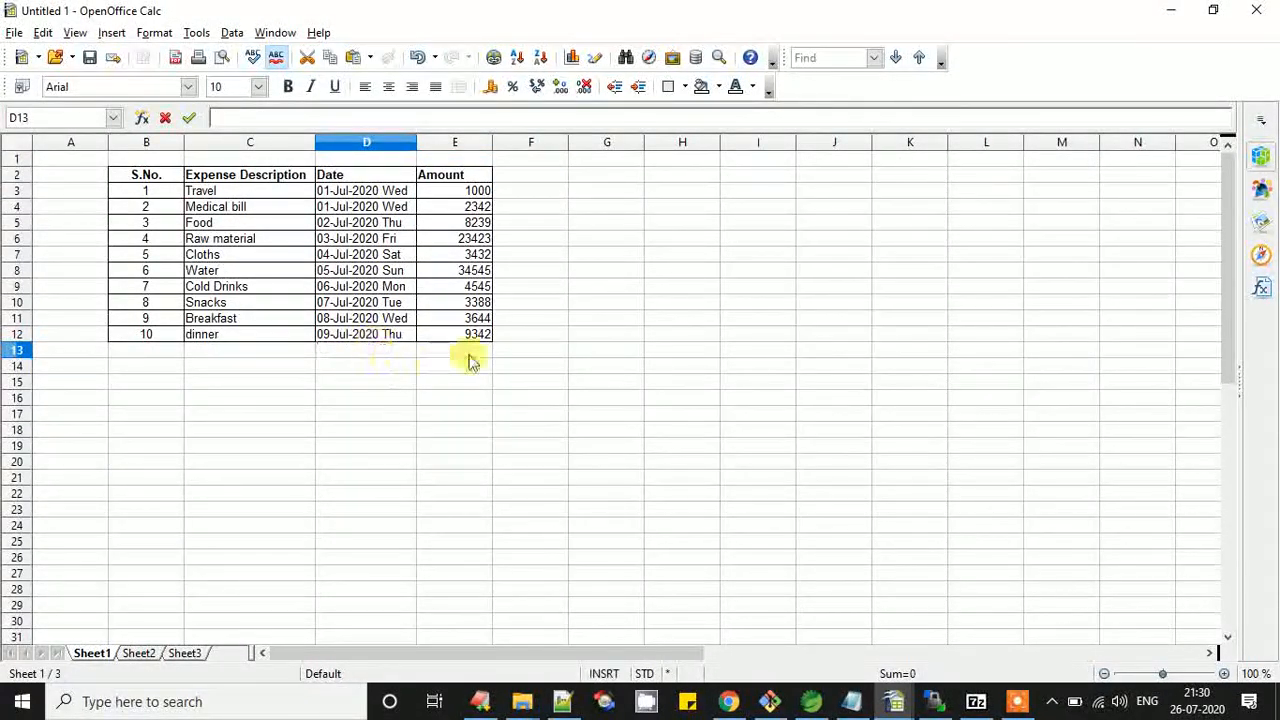
Total the expense amounts in E13 with =SUM(E3:E12) and make the result bold and underlined.
{"action": "left_click", "coordinate": [470, 356]}
{"action": "type", "text": "="}
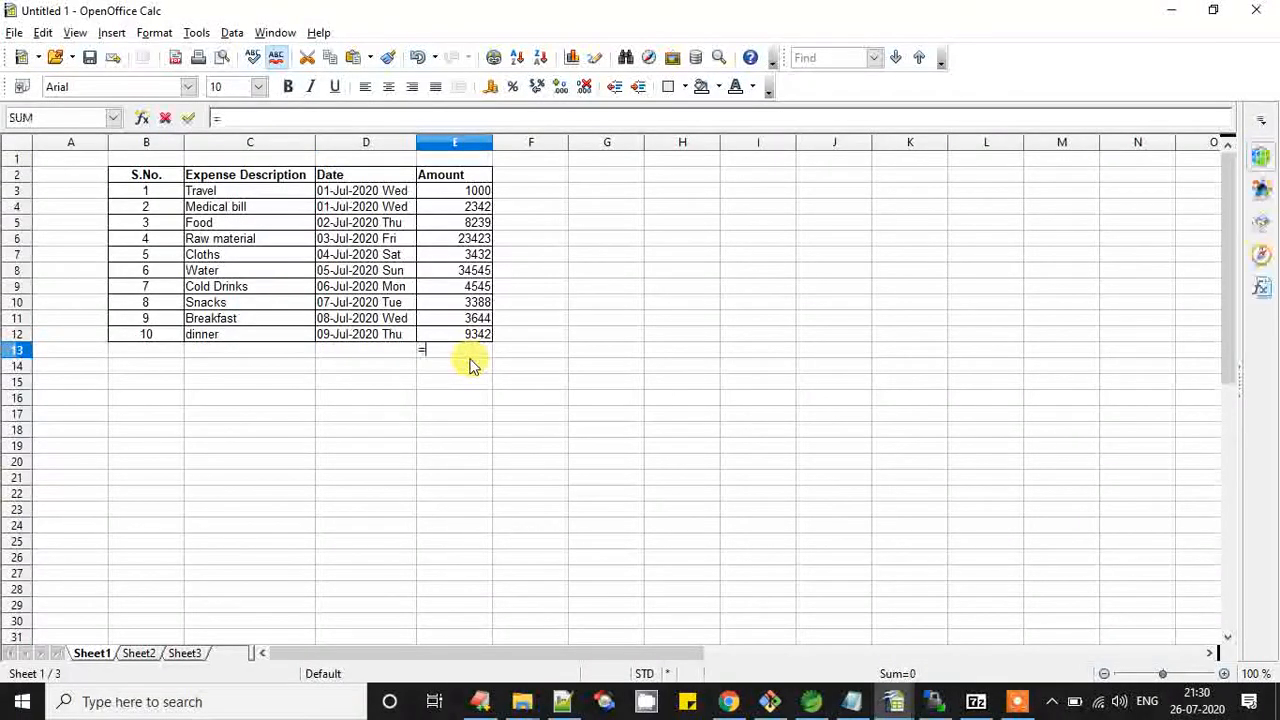
{"action": "type", "text": "sum"}
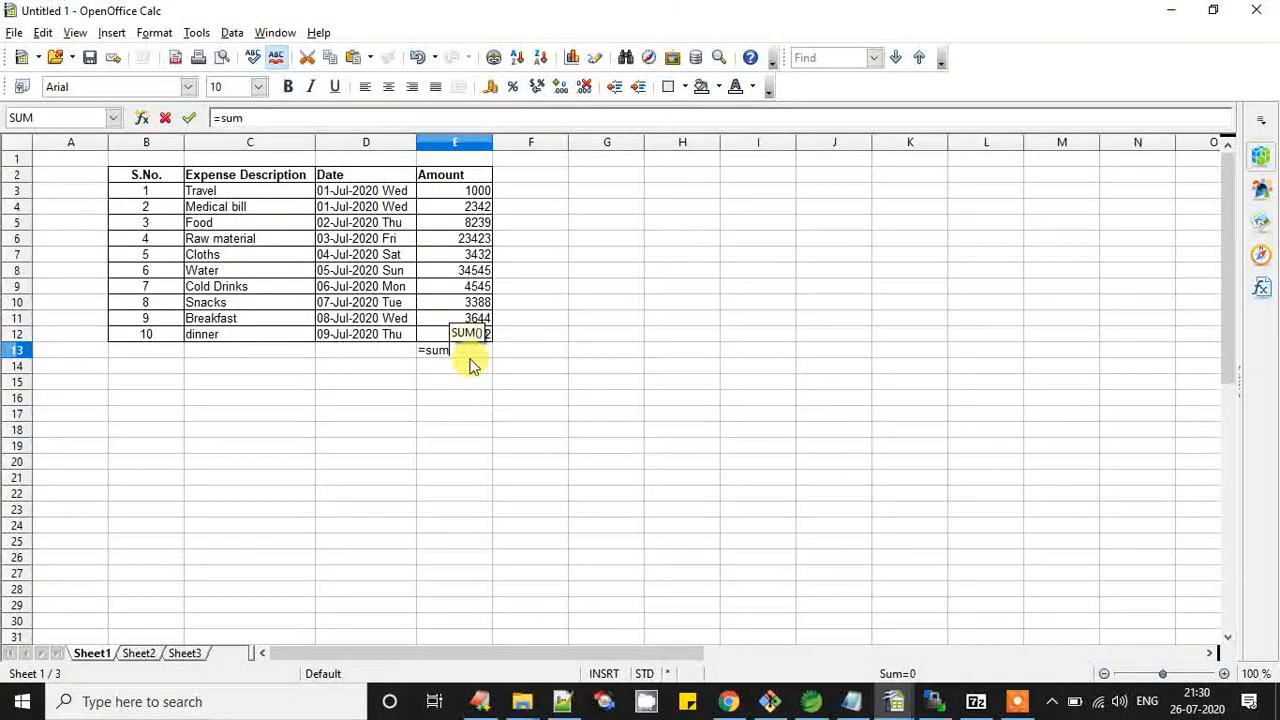
{"action": "type", "text": "("}
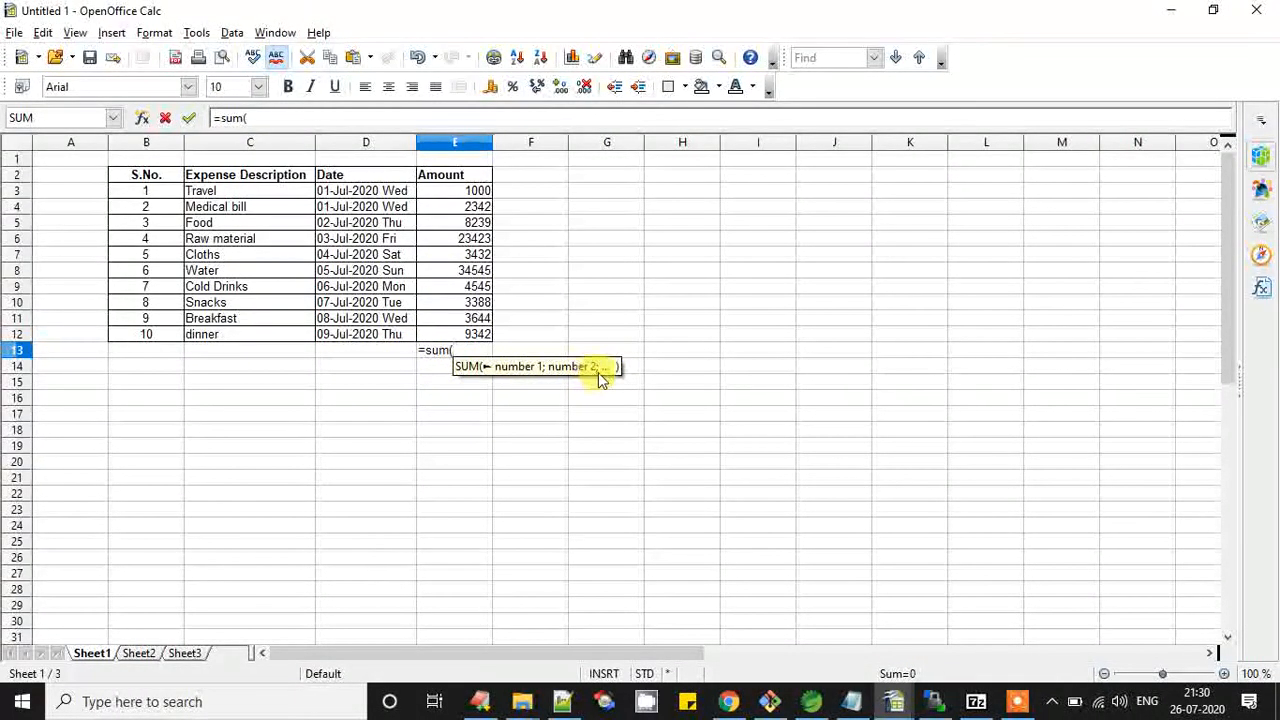
{"action": "left_click", "coordinate": [455, 192]}
{"action": "left_click_drag", "start_coordinate": [455, 192], "coordinate": [460, 336]}
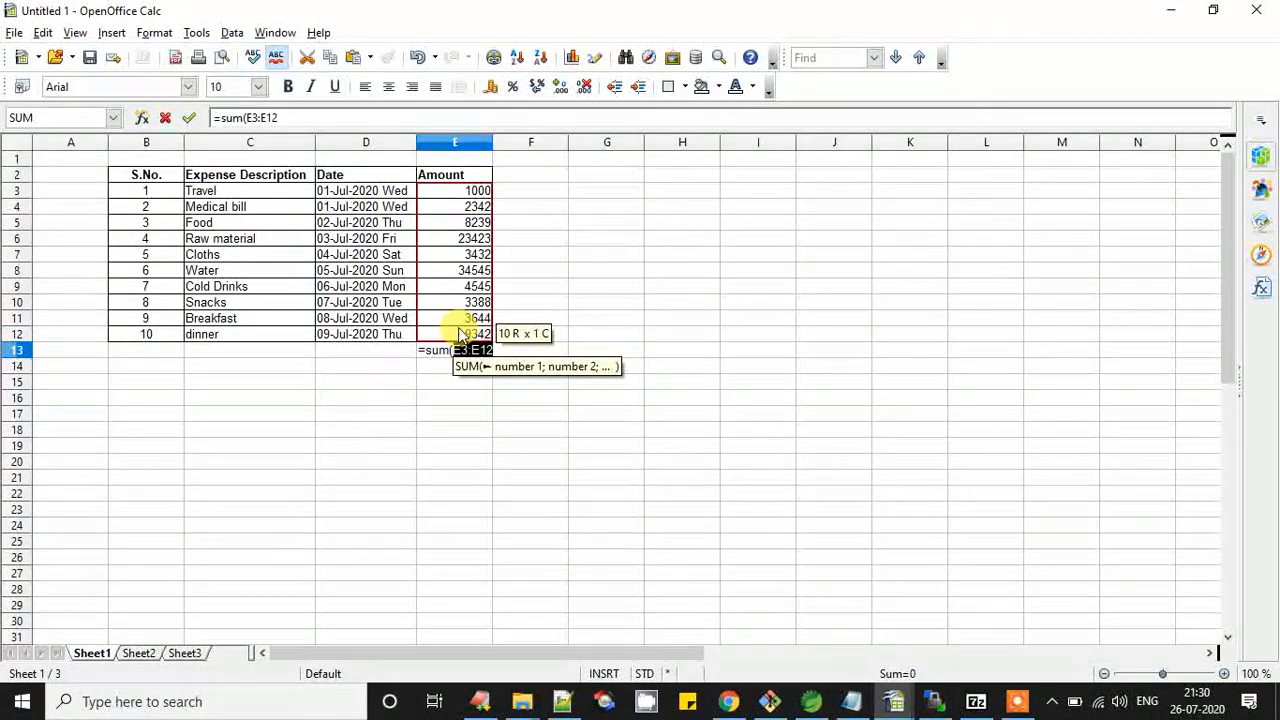
{"action": "key", "text": "Return"}
{"action": "left_click", "coordinate": [478, 350]}
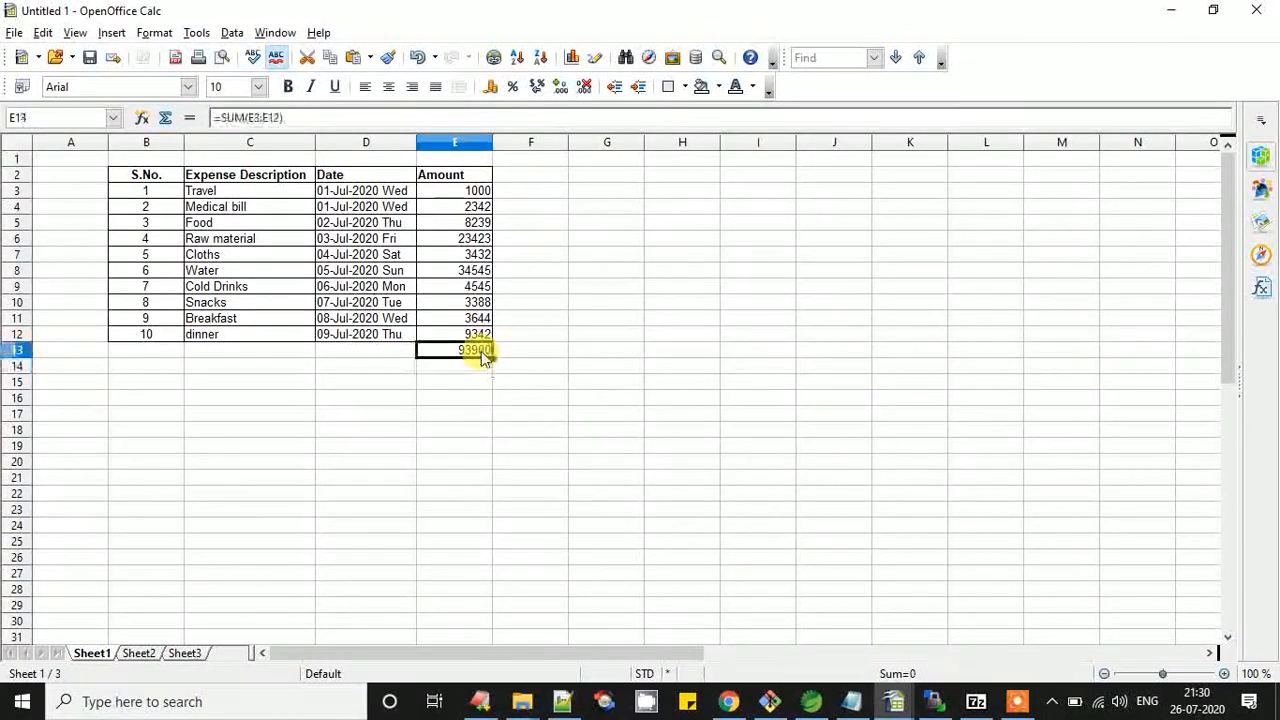
{"action": "left_click", "coordinate": [301, 89]}
Add the label Total in D13, right-aligned and bold.
{"action": "left_click", "coordinate": [386, 352]}
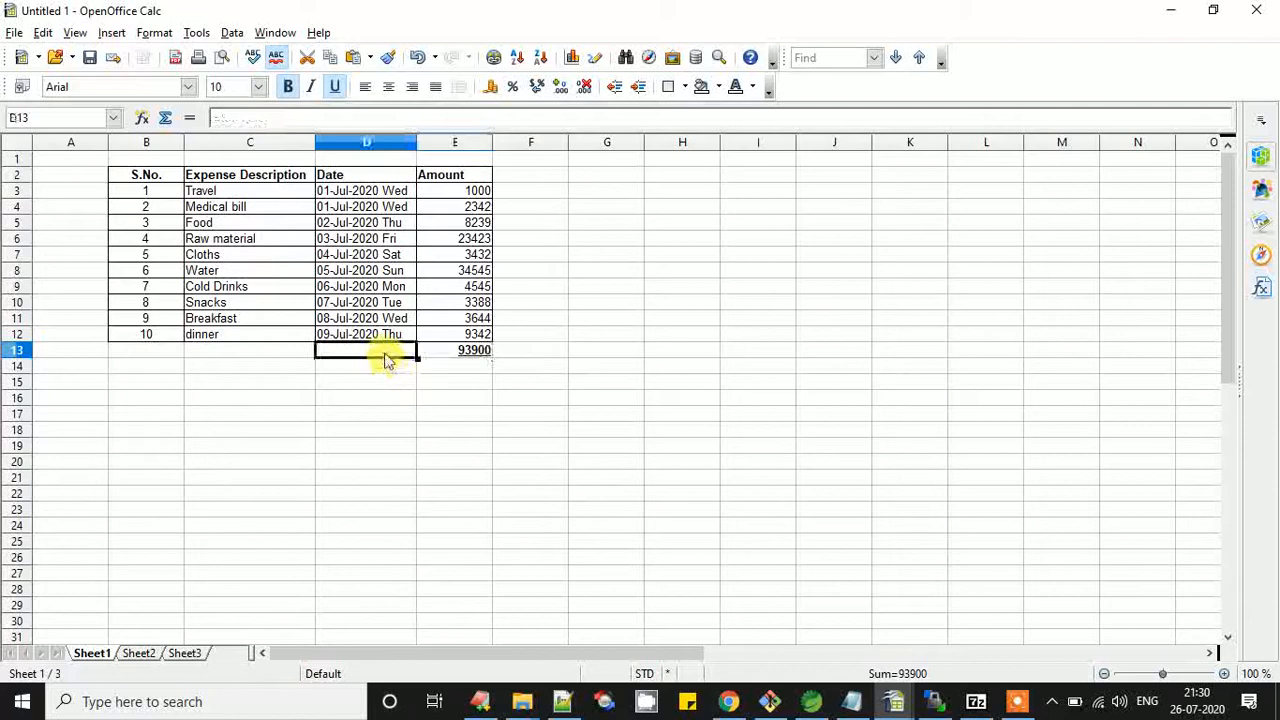
{"action": "type", "text": "Total"}
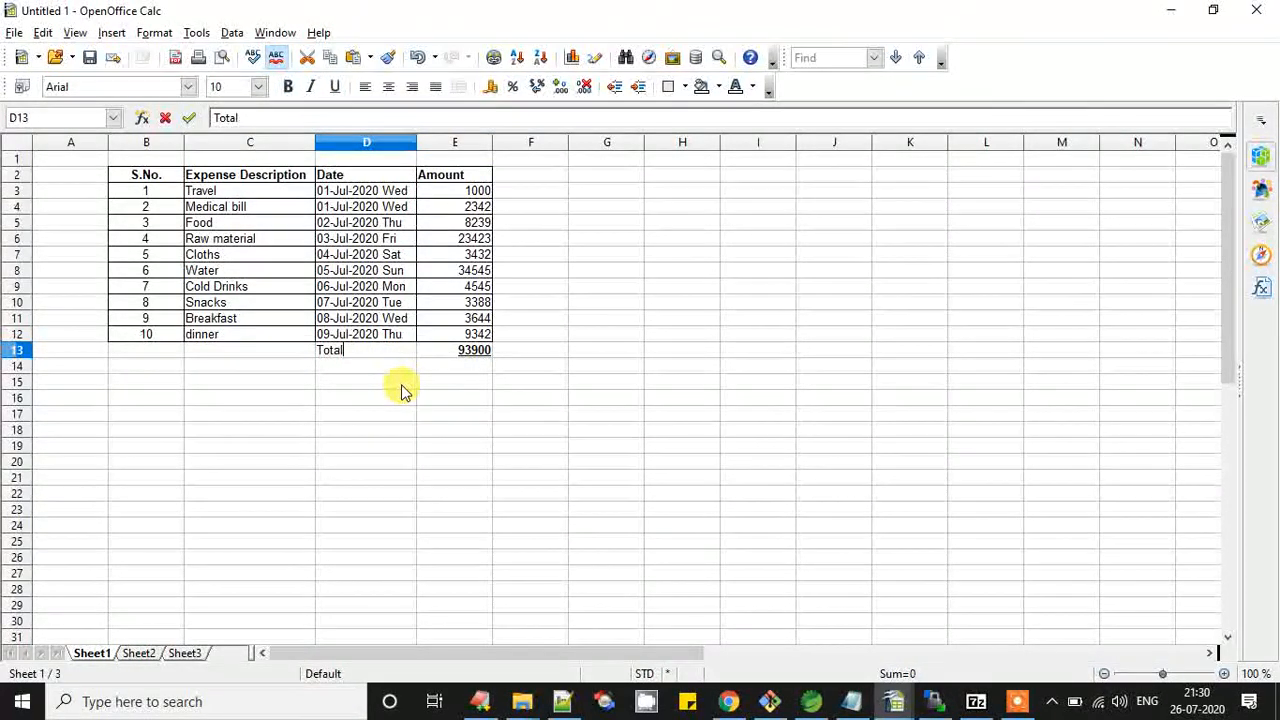
{"action": "left_click", "coordinate": [400, 392]}
{"action": "left_click", "coordinate": [348, 354]}
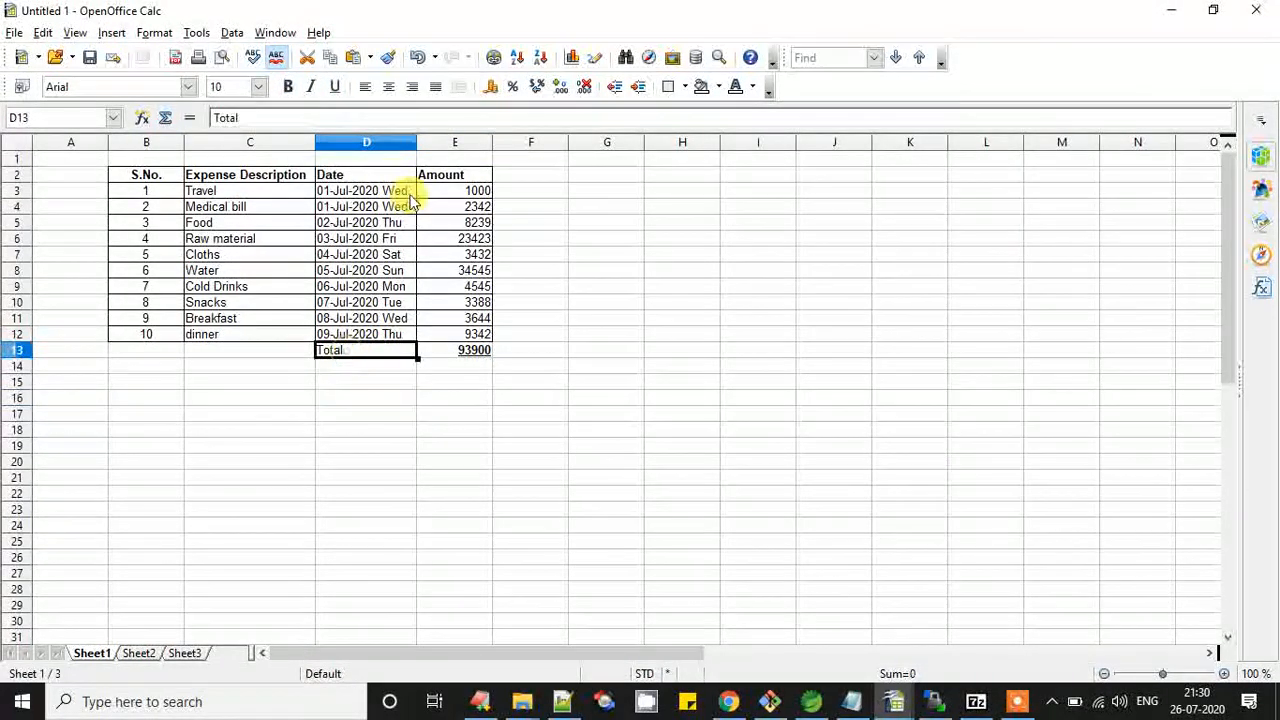
{"action": "left_click", "coordinate": [412, 87]}
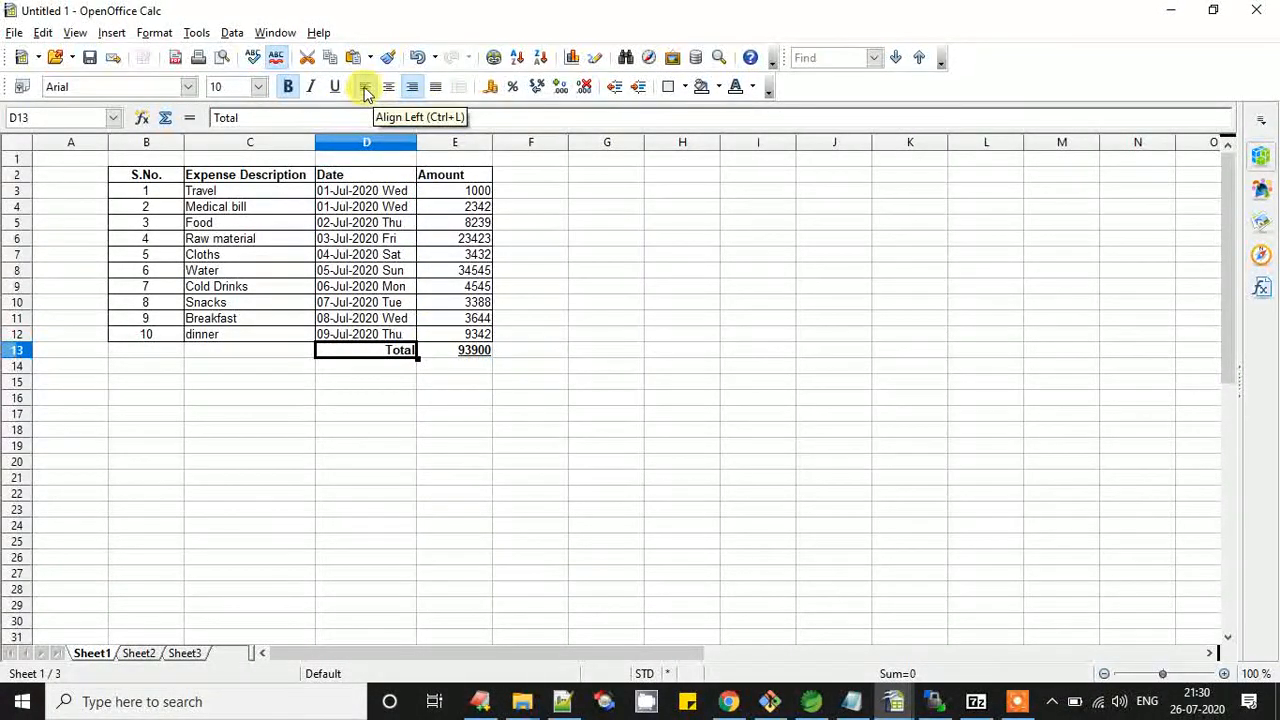
{"action": "left_click", "coordinate": [508, 396]}
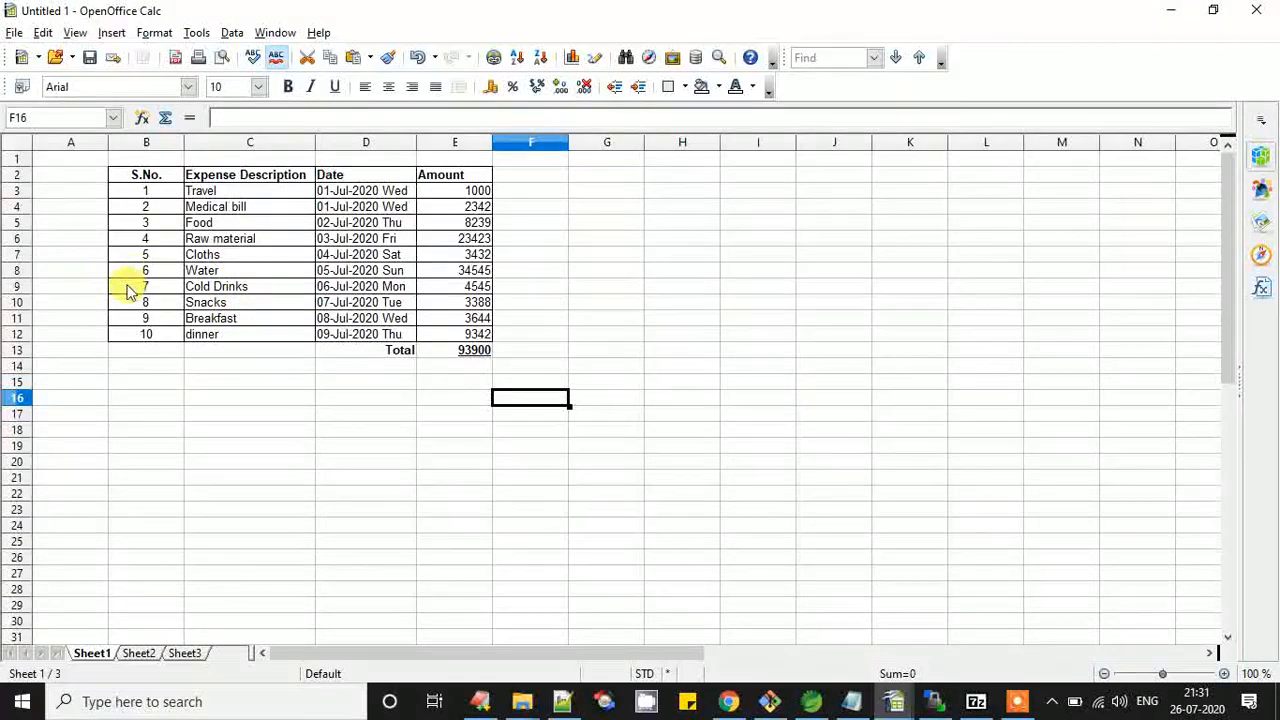
Insert an empty row above the Cloths expense at row 7.
{"action": "left_click", "coordinate": [16, 256]}
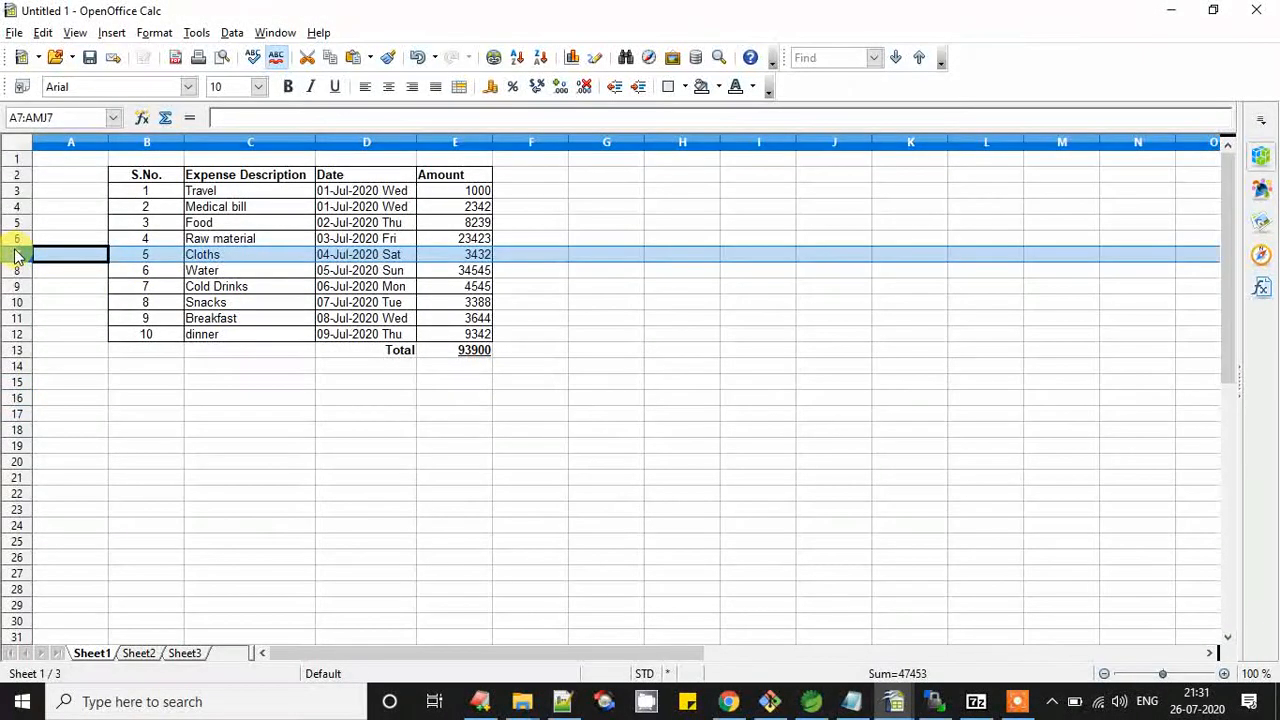
{"action": "right_click", "coordinate": [20, 256]}
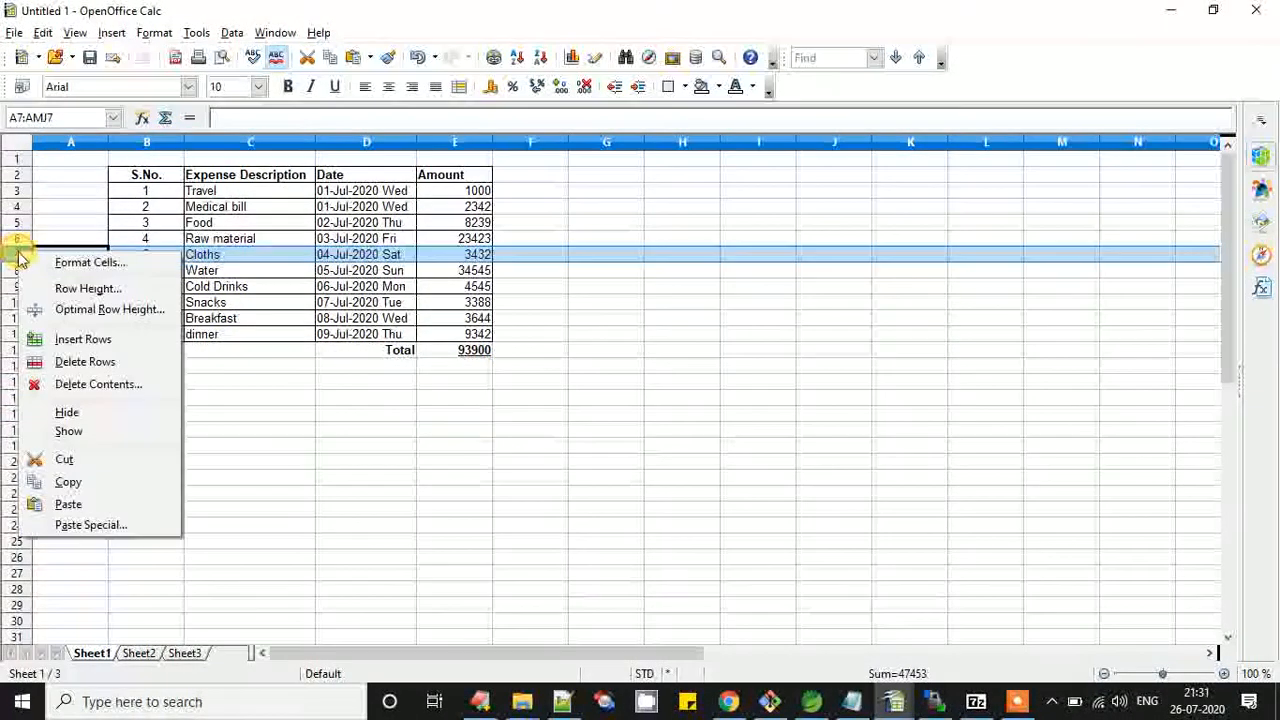
{"action": "left_click", "coordinate": [40, 342]}
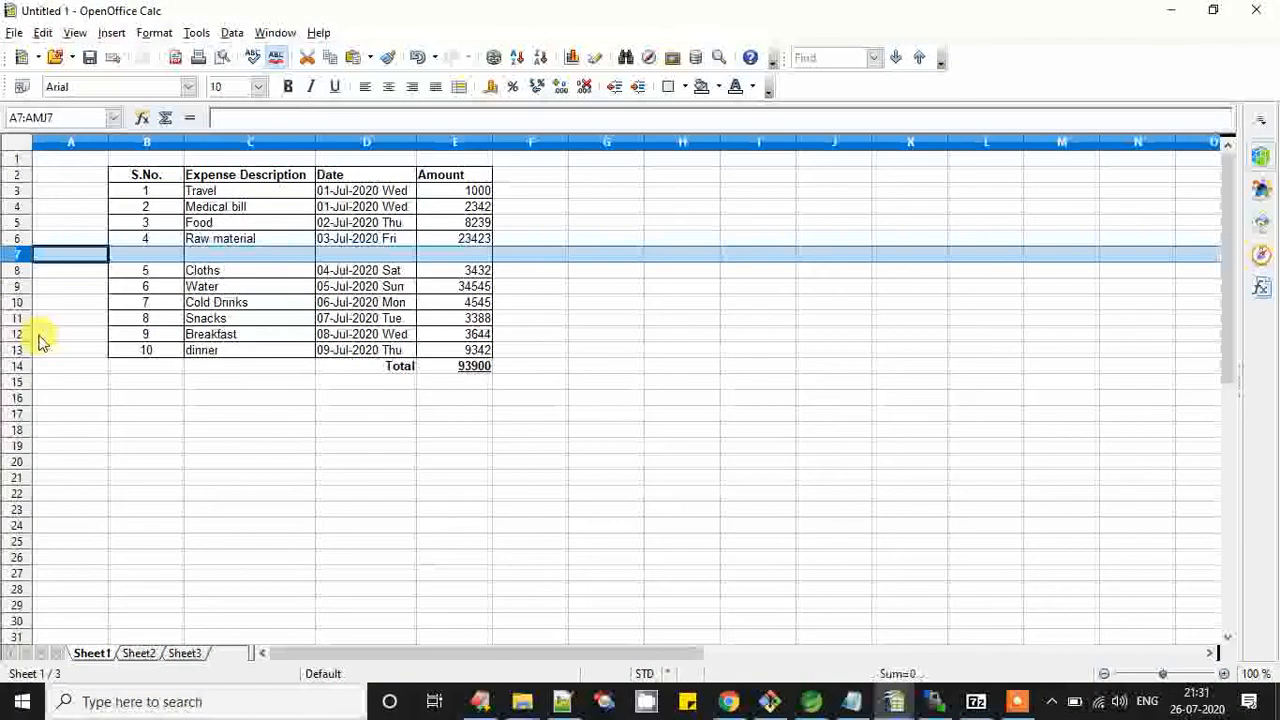
{"action": "left_click", "coordinate": [420, 288]}
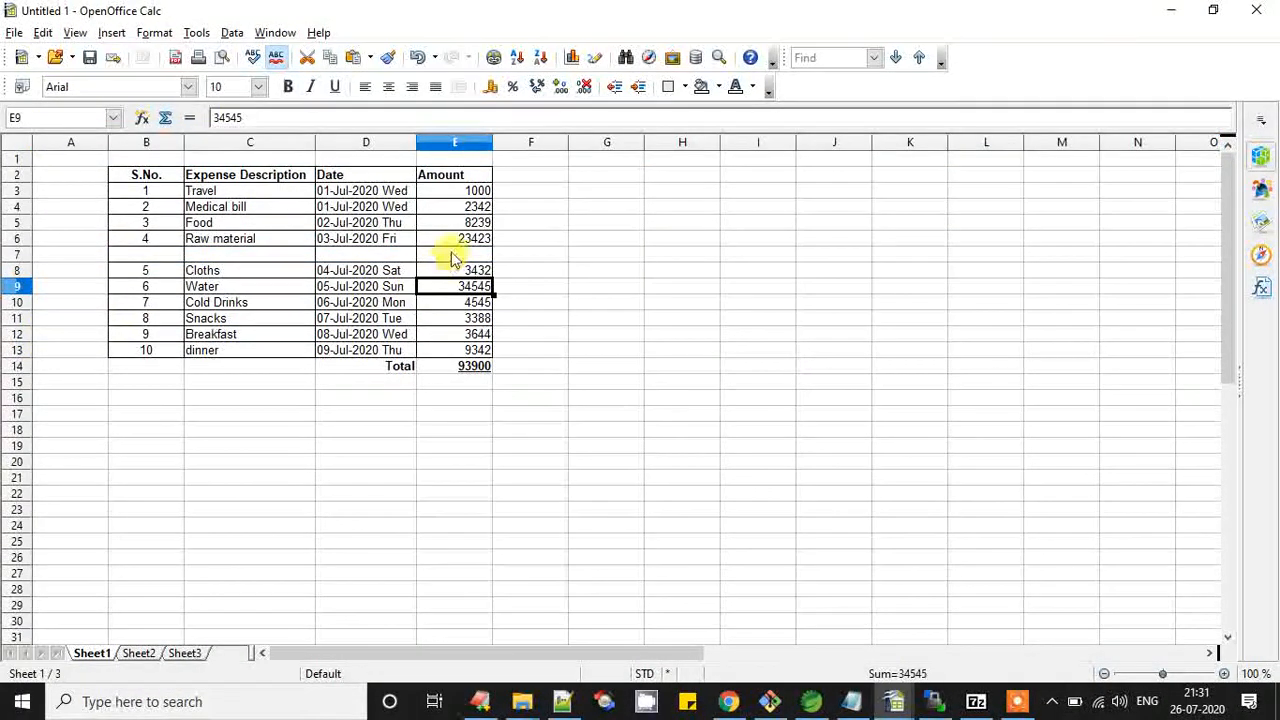
{"action": "left_click", "coordinate": [452, 254]}
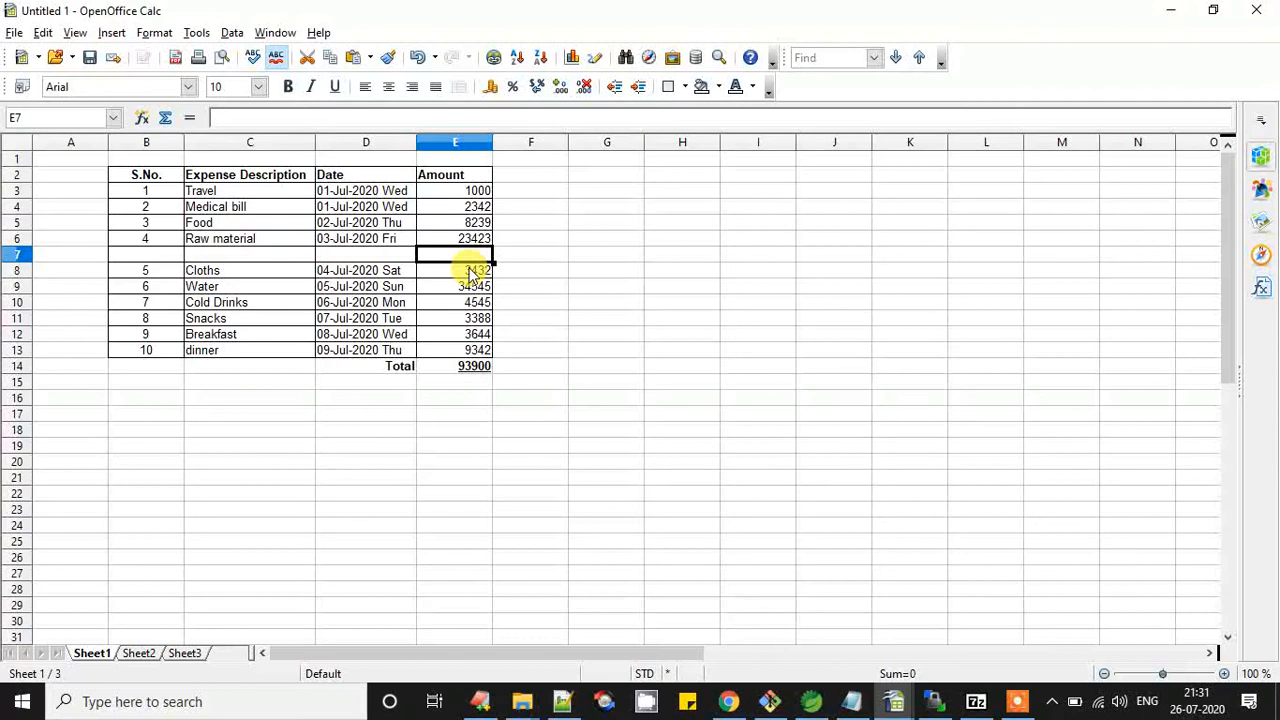
Refill the serial numbers in B3 to B13 so they run from 1 to 11 and include the new row.
{"action": "left_click", "coordinate": [279, 260]}
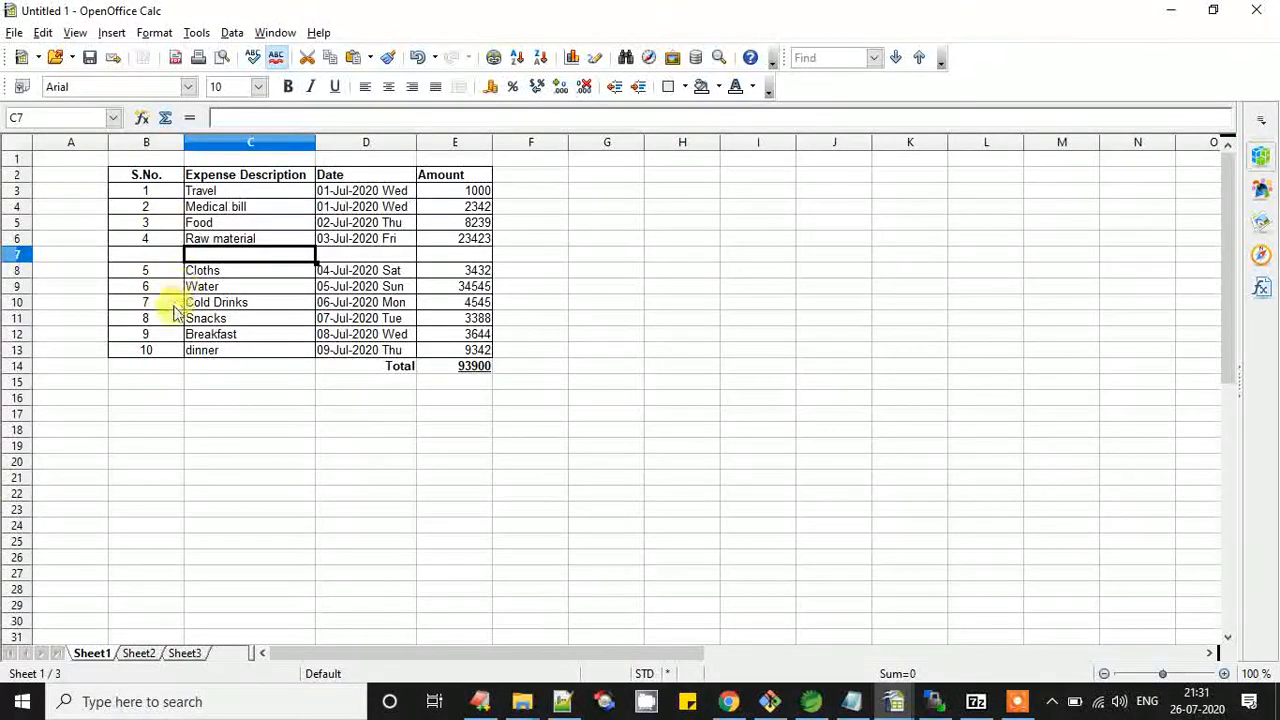
{"action": "left_click_drag", "start_coordinate": [150, 192], "coordinate": [172, 352]}
{"action": "left_click", "coordinate": [170, 400]}
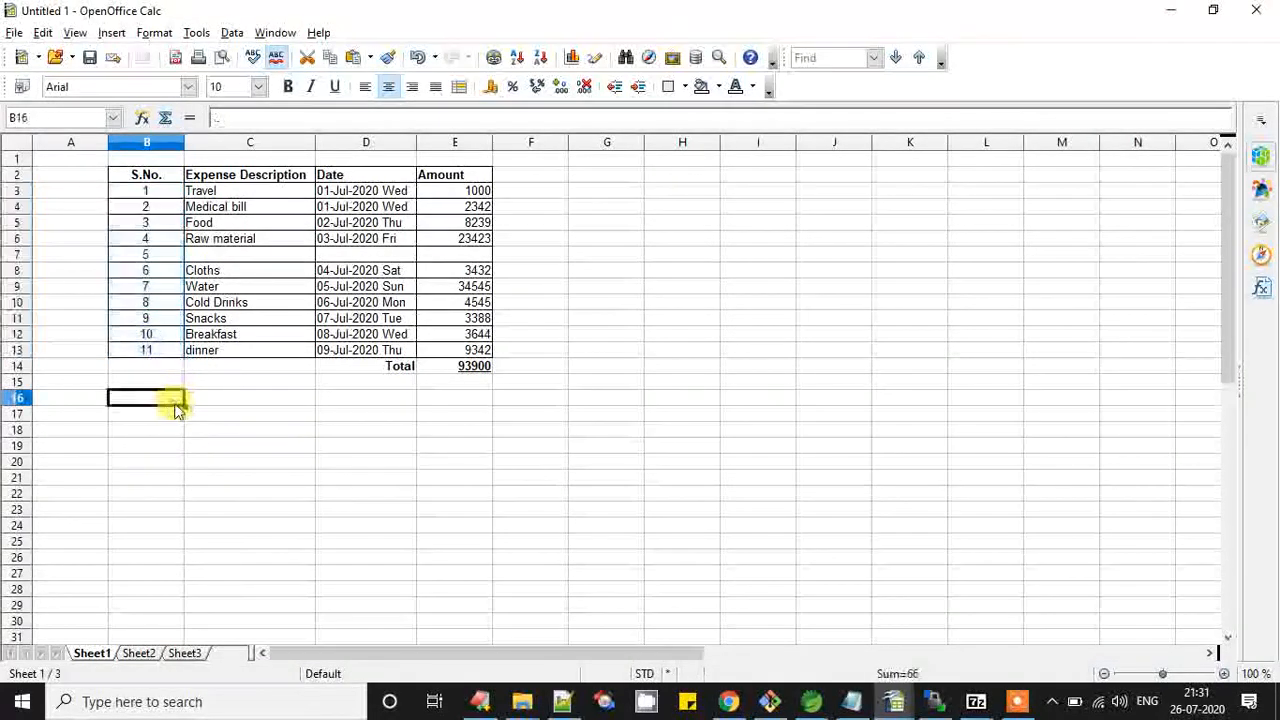
Enter the expense description Music box cost in C7.
{"action": "left_click", "coordinate": [212, 256]}
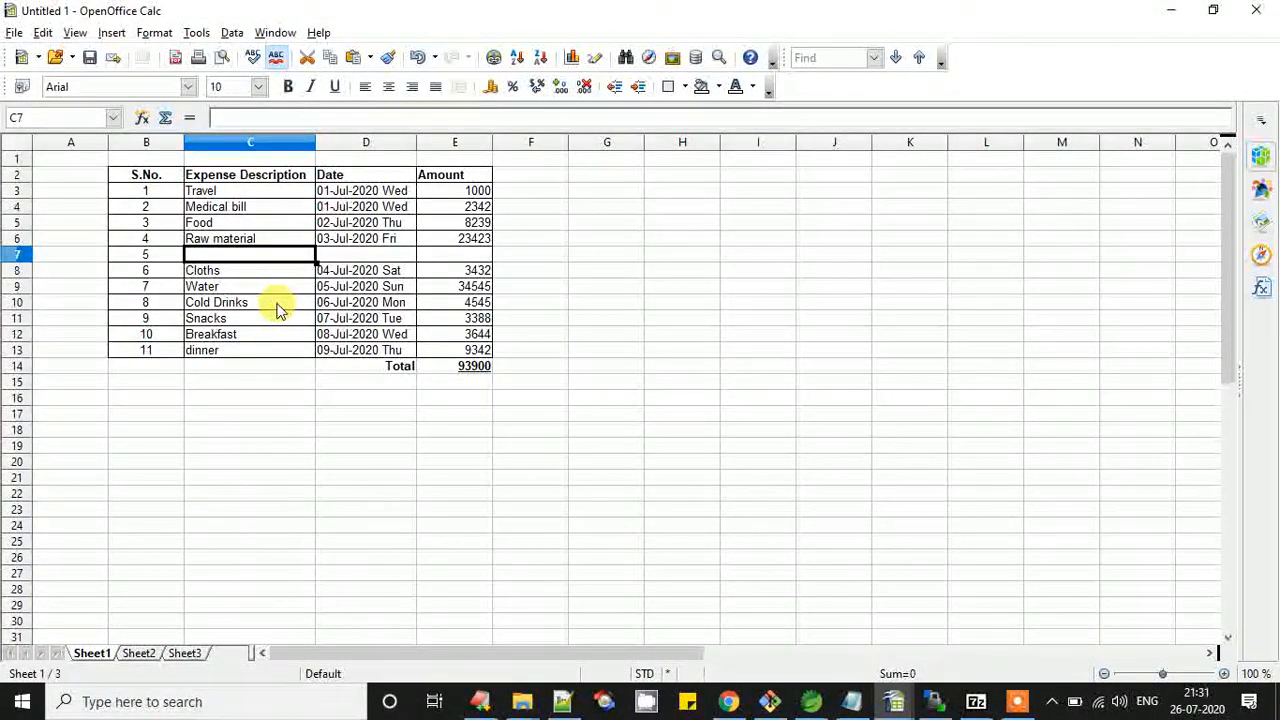
{"action": "type", "text": "Music"}
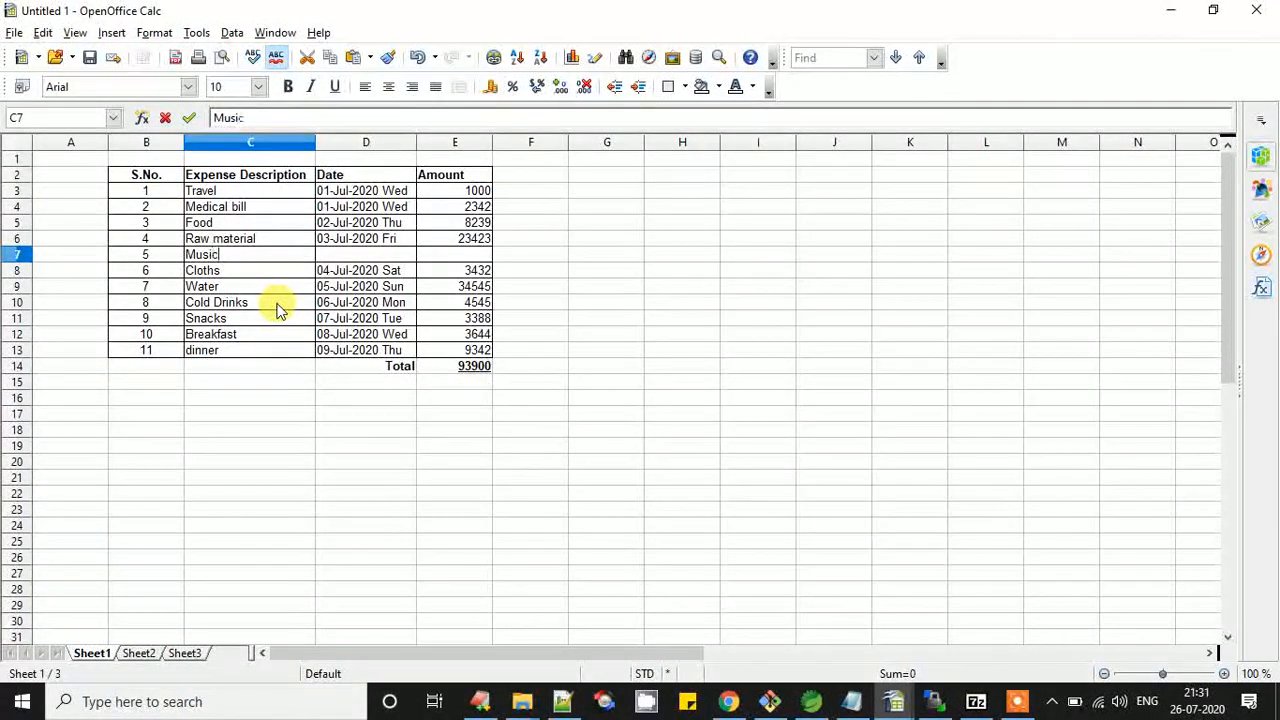
{"action": "type", "text": " box co"}
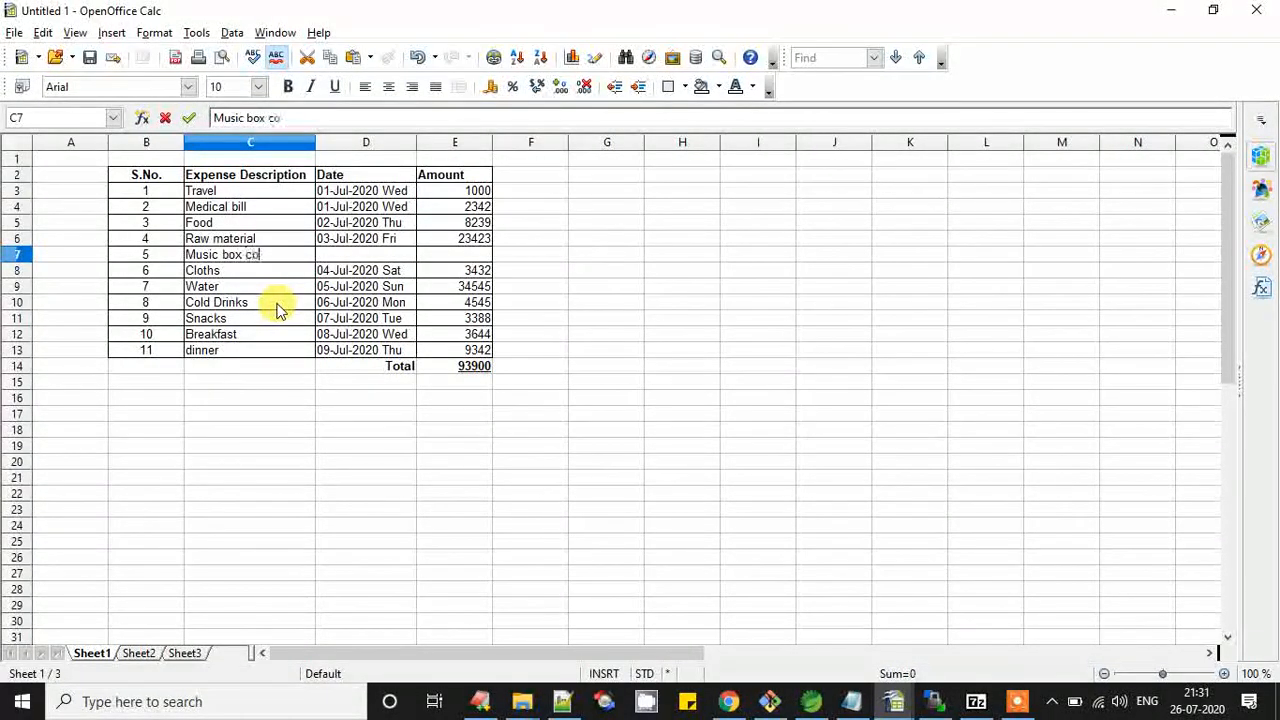
{"action": "key", "text": "Tab"}
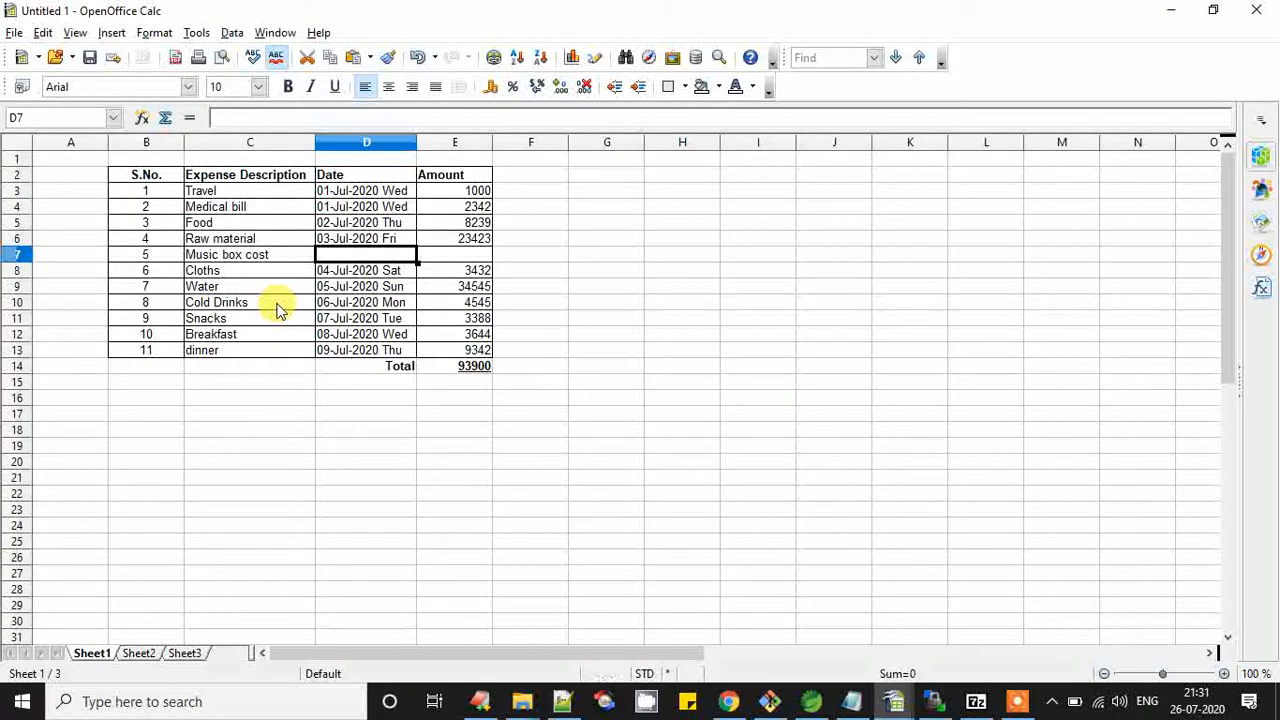
Copy the Raw material date 03-Jul-2020 Fri from D6 into D7 for Music box cost.
{"action": "left_click", "coordinate": [338, 224]}
{"action": "left_click", "coordinate": [346, 257]}
{"action": "left_click", "coordinate": [351, 240]}
{"action": "left_click", "coordinate": [345, 258]}
{"action": "type", "text": "03-Jul-2020 Fri"}
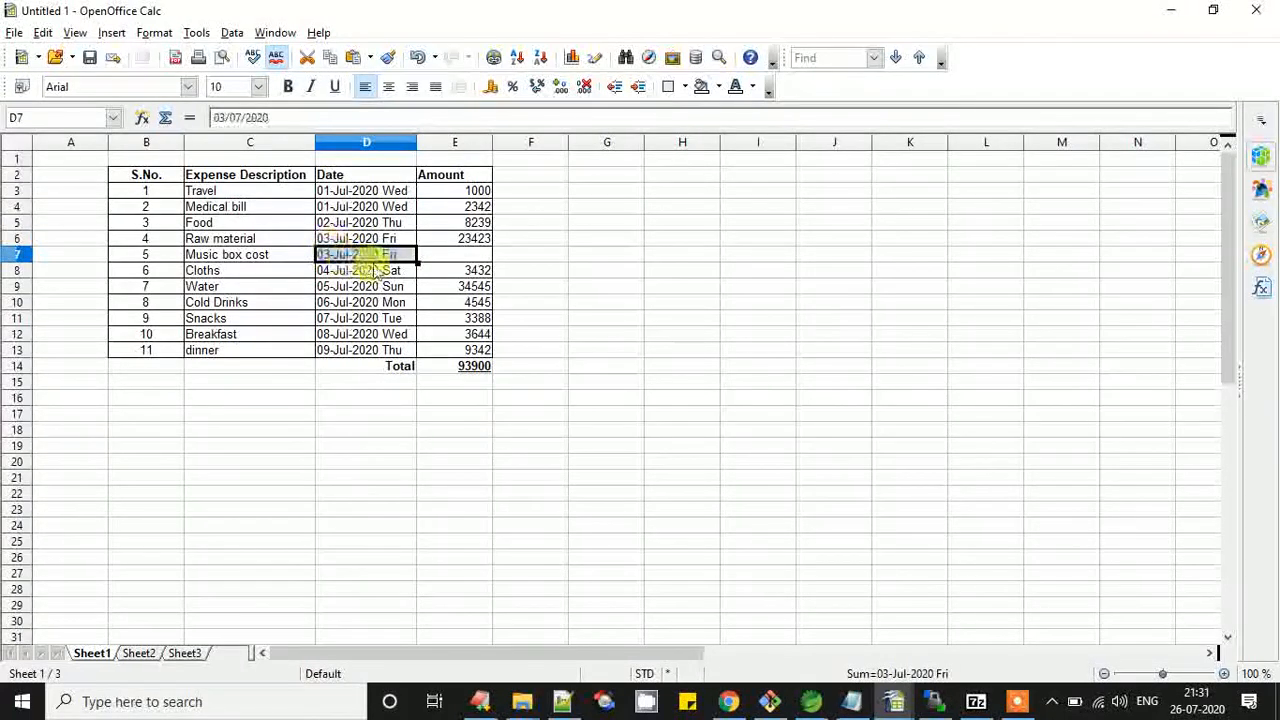
Enter the Music box cost amount 8388 in E7 and check the total formula in E14.
{"action": "left_click", "coordinate": [454, 258]}
{"action": "type", "text": "8388"}
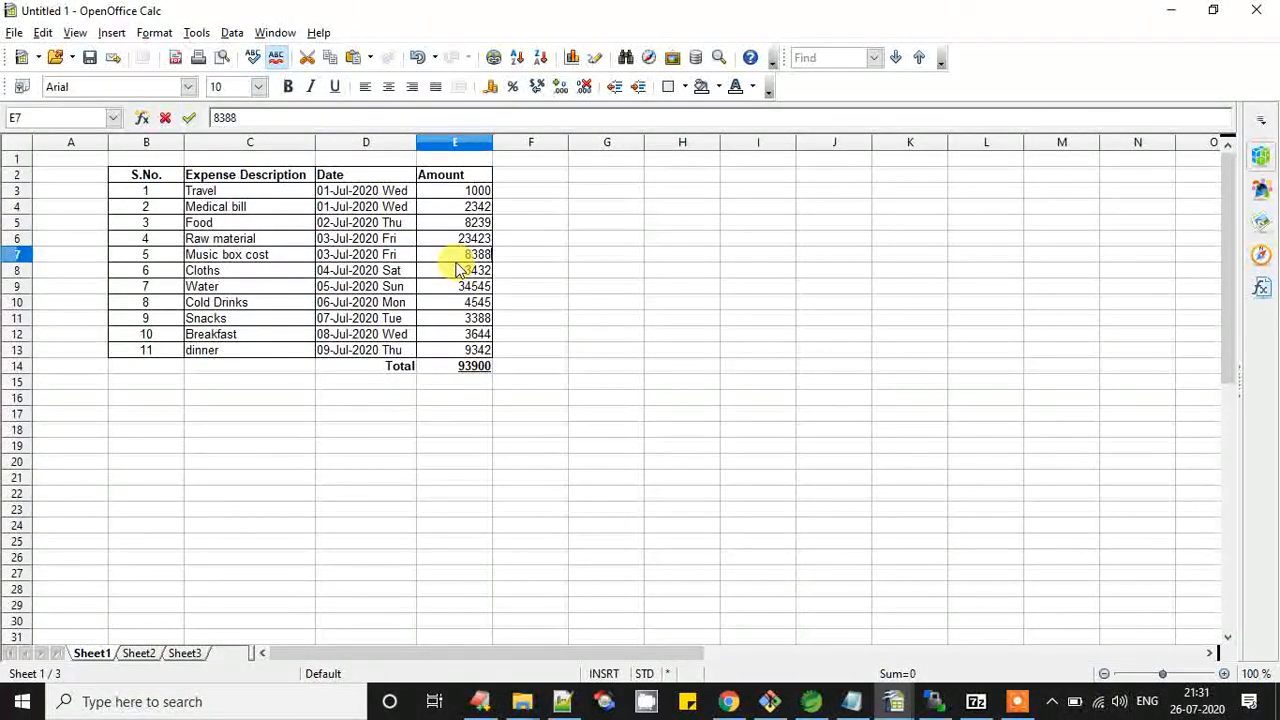
{"action": "left_click", "coordinate": [458, 286]}
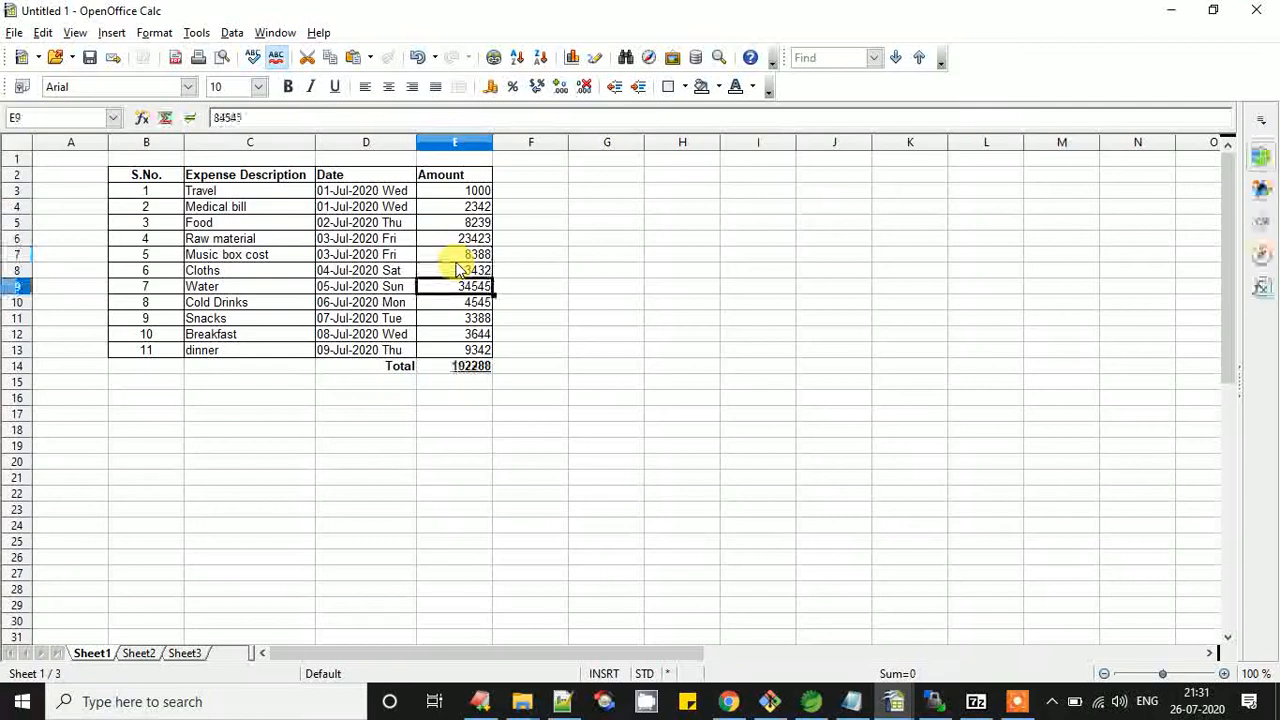
{"action": "left_click", "coordinate": [470, 368]}
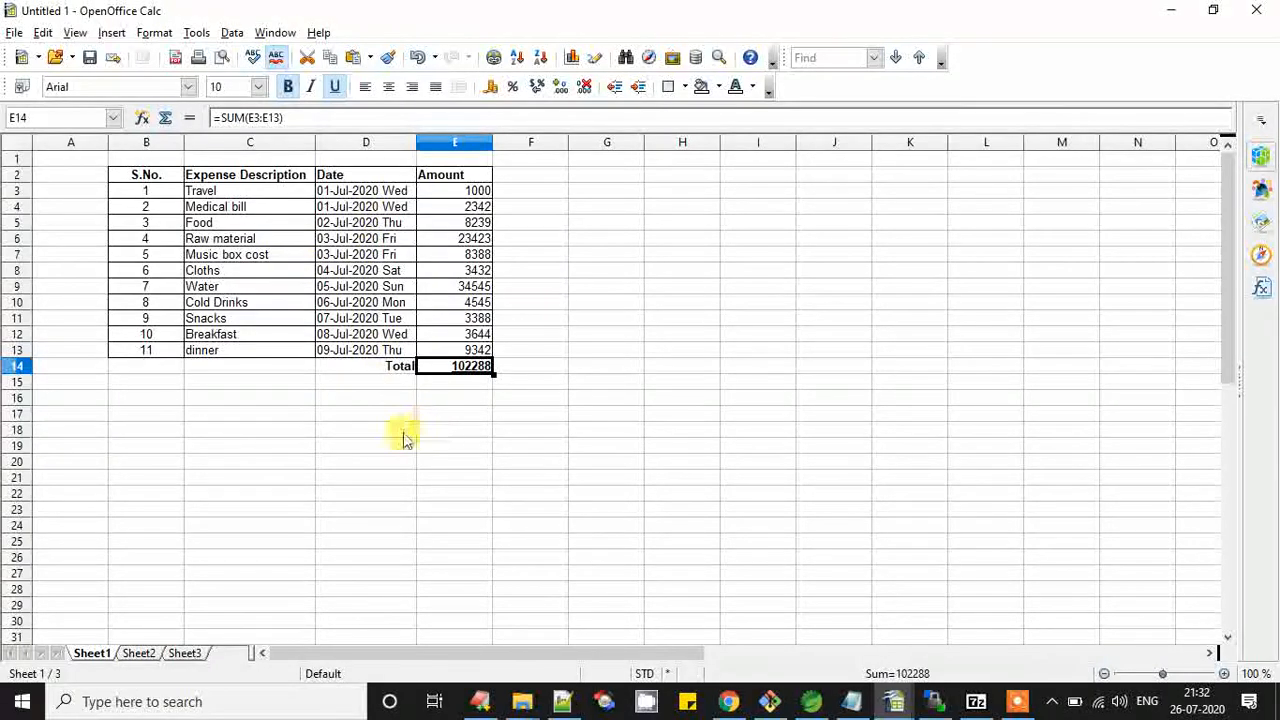
{"action": "left_click", "coordinate": [147, 241]}
{"action": "left_click_drag", "start_coordinate": [147, 245], "coordinate": [440, 242]}
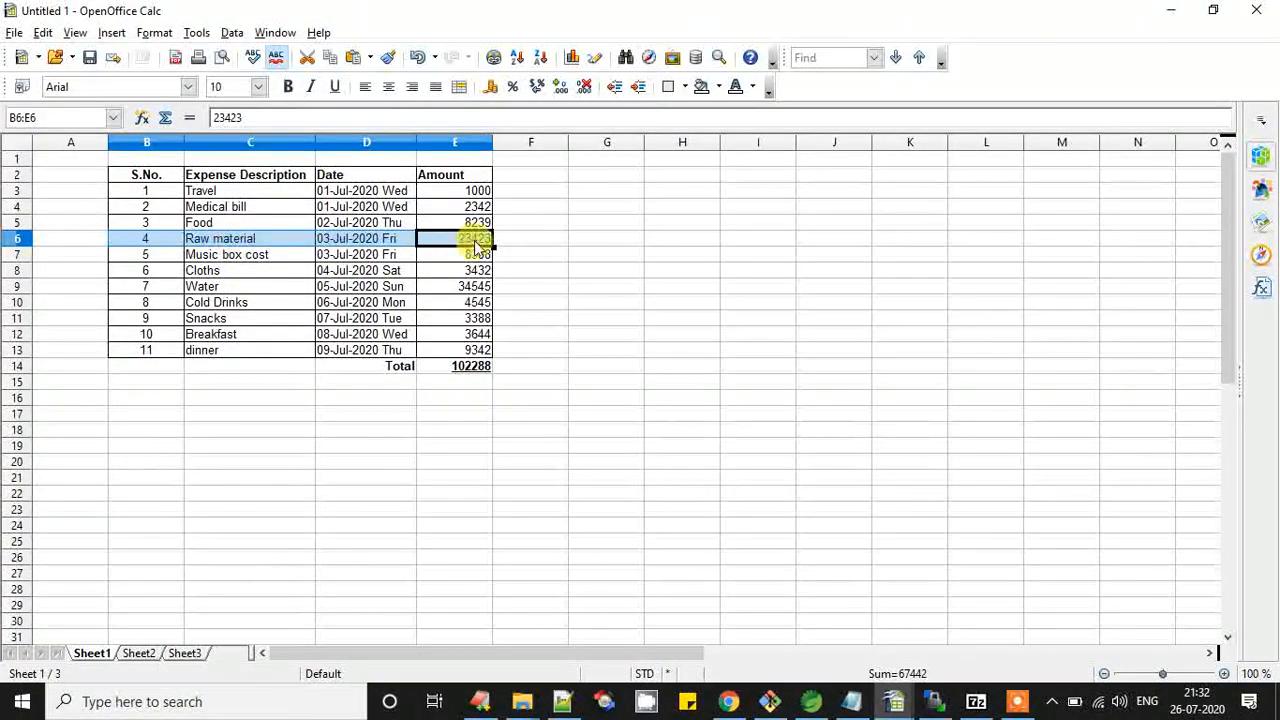
{"action": "left_click", "coordinate": [380, 271]}
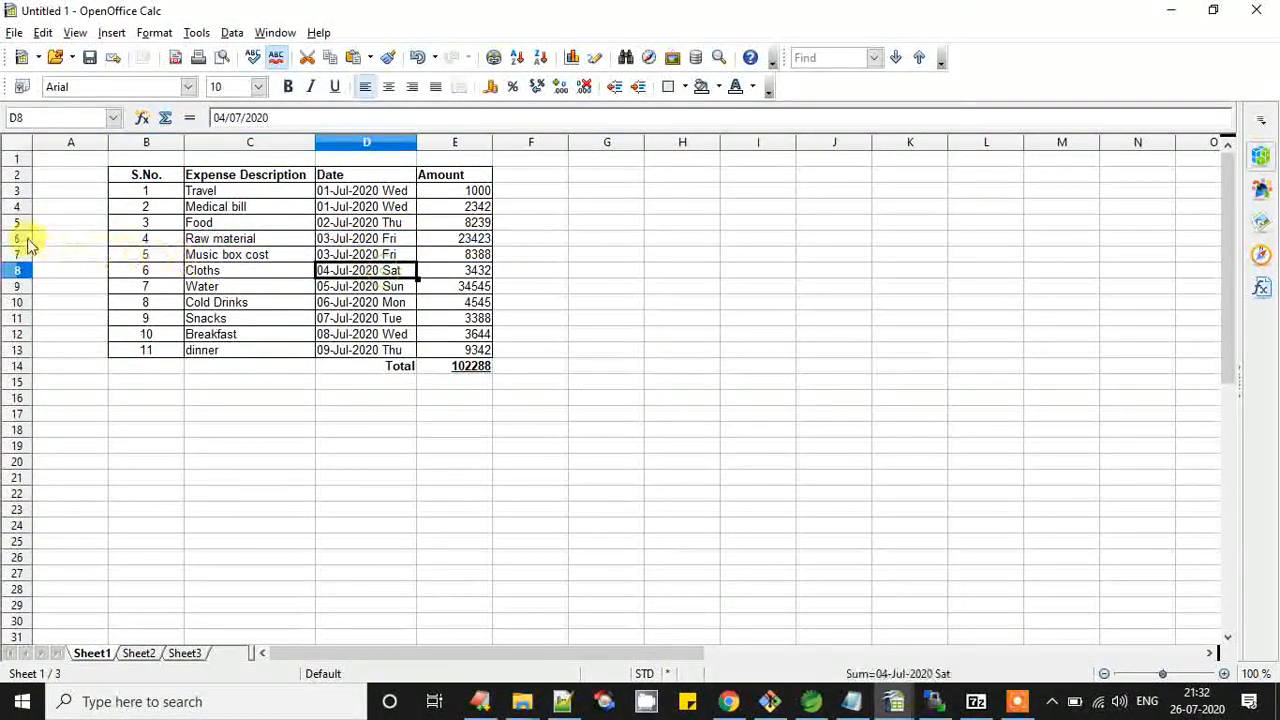
{"action": "left_click", "coordinate": [195, 223]}
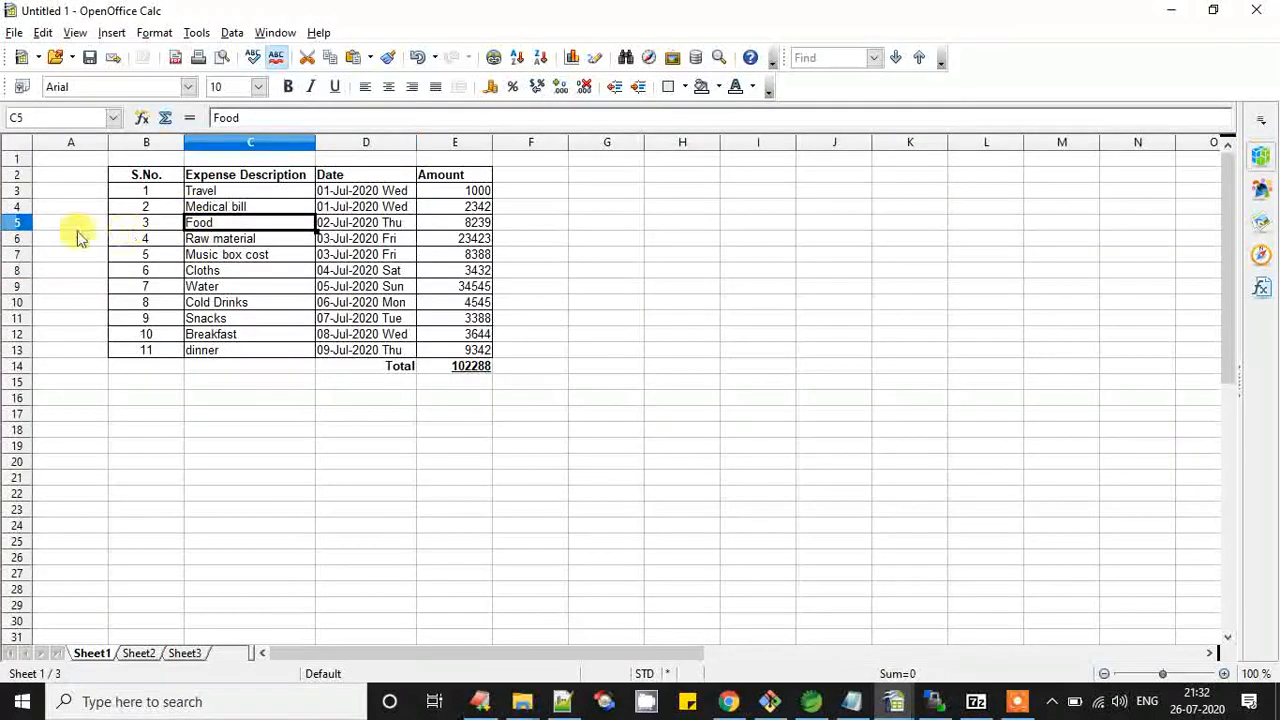
Delete row 5 with the Food expense and check the total formula in E13.
{"action": "left_click", "coordinate": [18, 223]}
{"action": "right_click", "coordinate": [18, 223]}
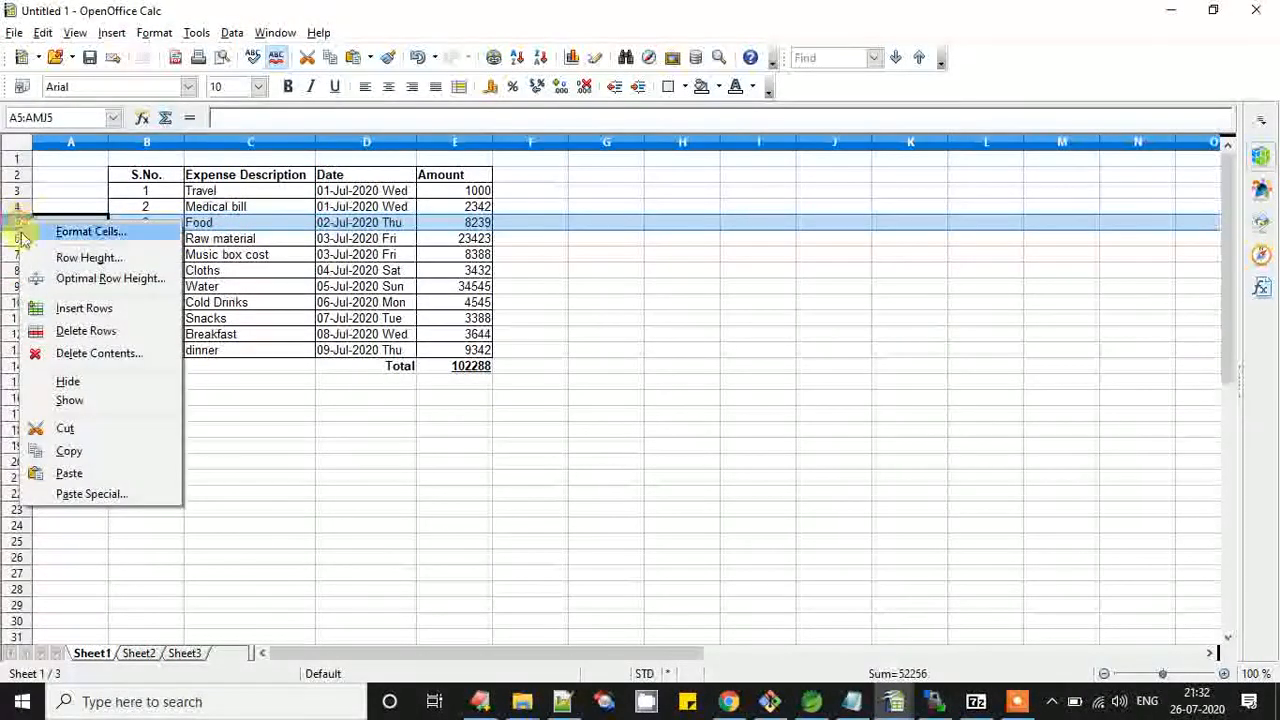
{"action": "left_click", "coordinate": [370, 176]}
{"action": "left_click", "coordinate": [15, 230]}
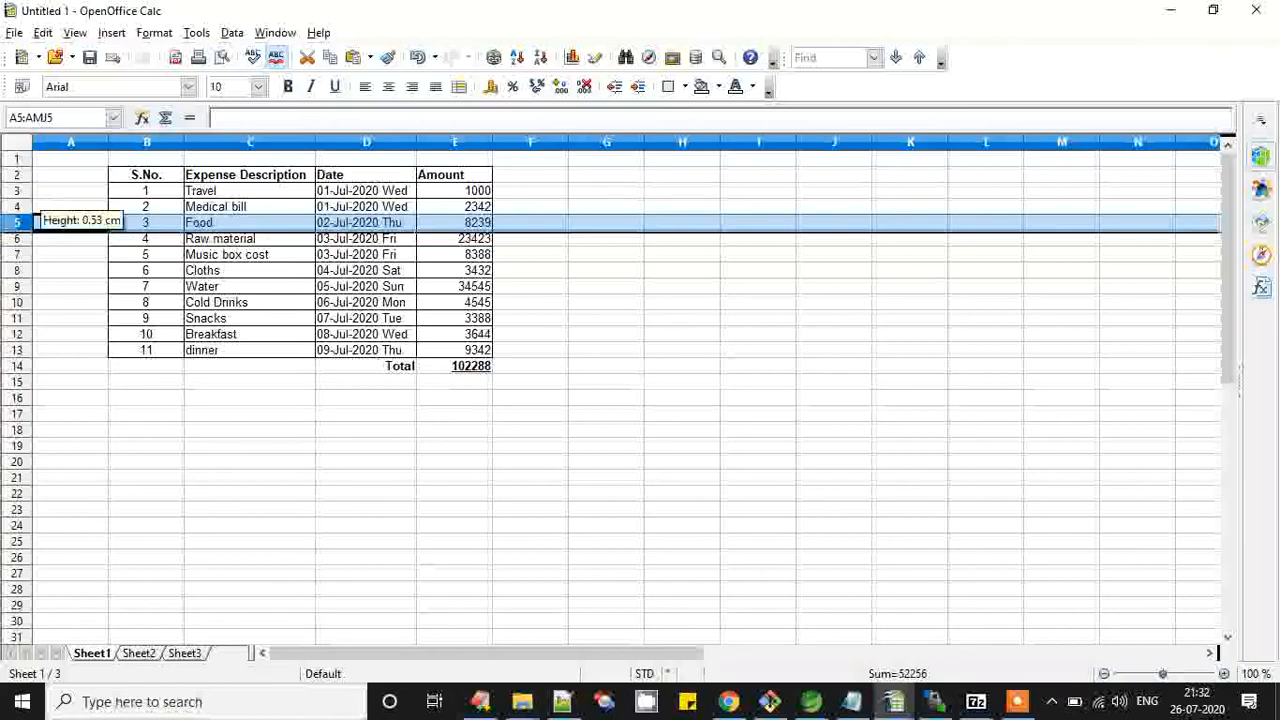
{"action": "right_click", "coordinate": [15, 228]}
{"action": "left_click", "coordinate": [294, 190]}
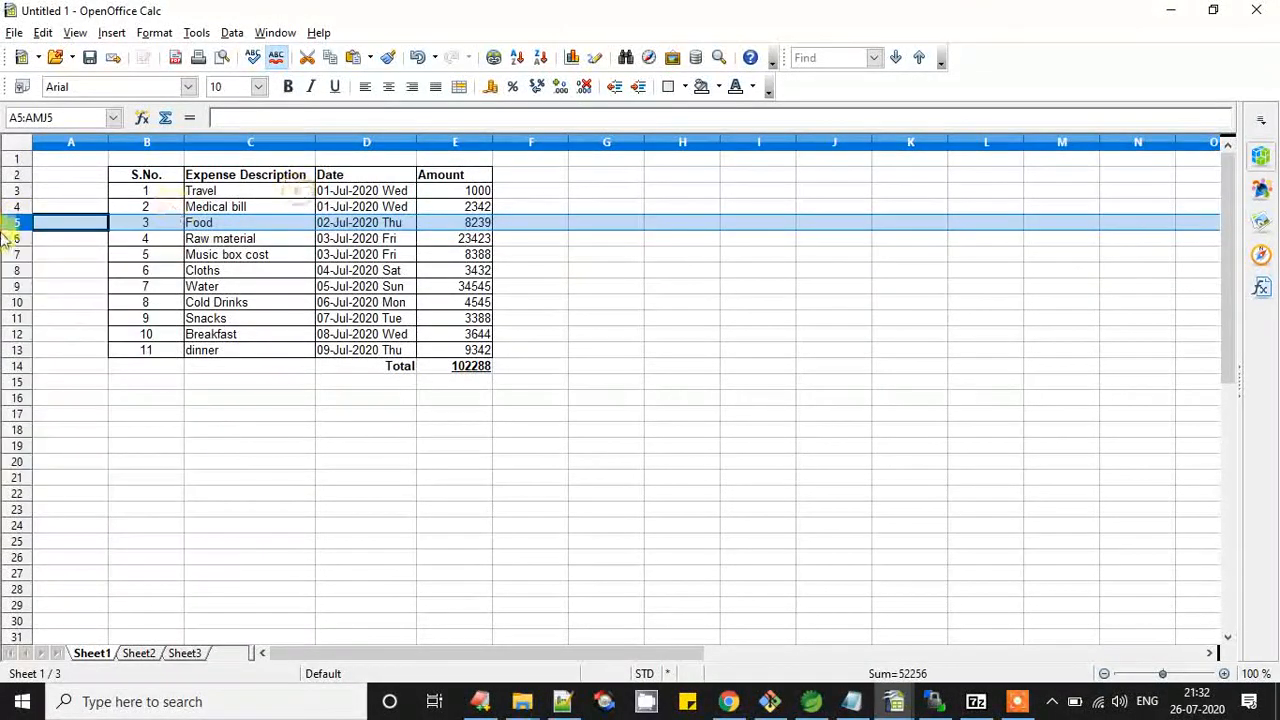
{"action": "right_click", "coordinate": [17, 228]}
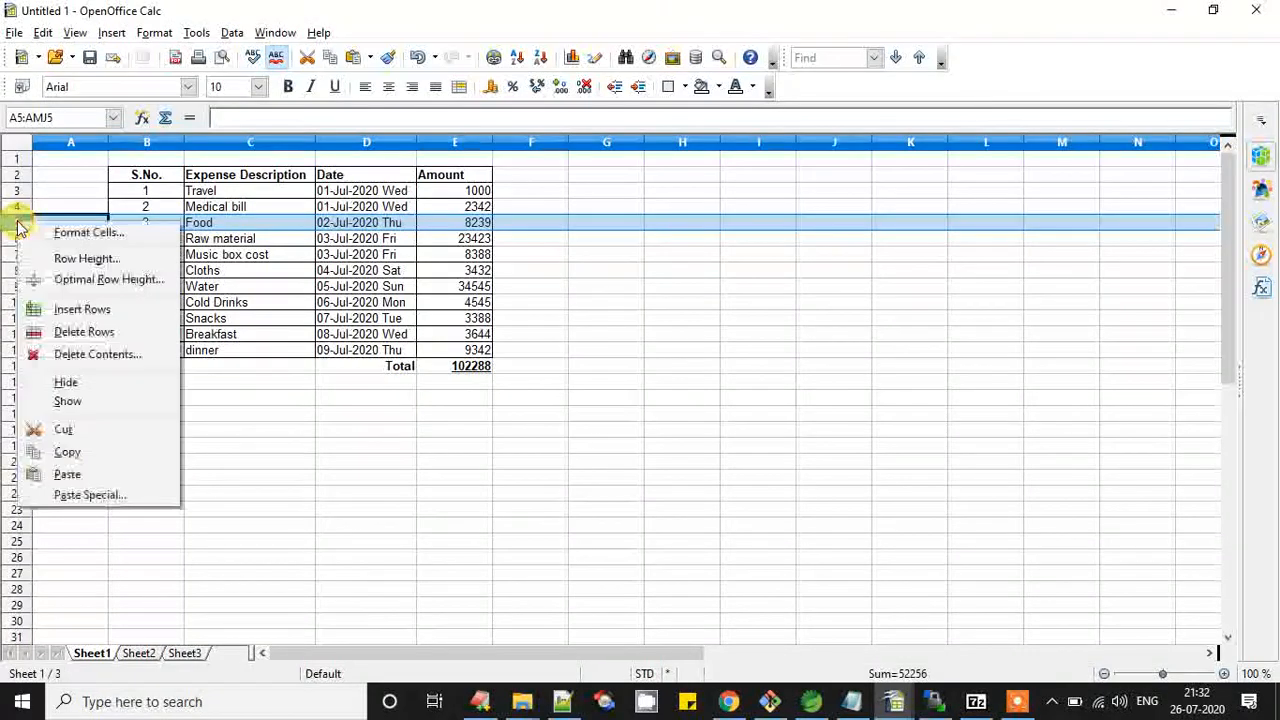
{"action": "left_click", "coordinate": [62, 331]}
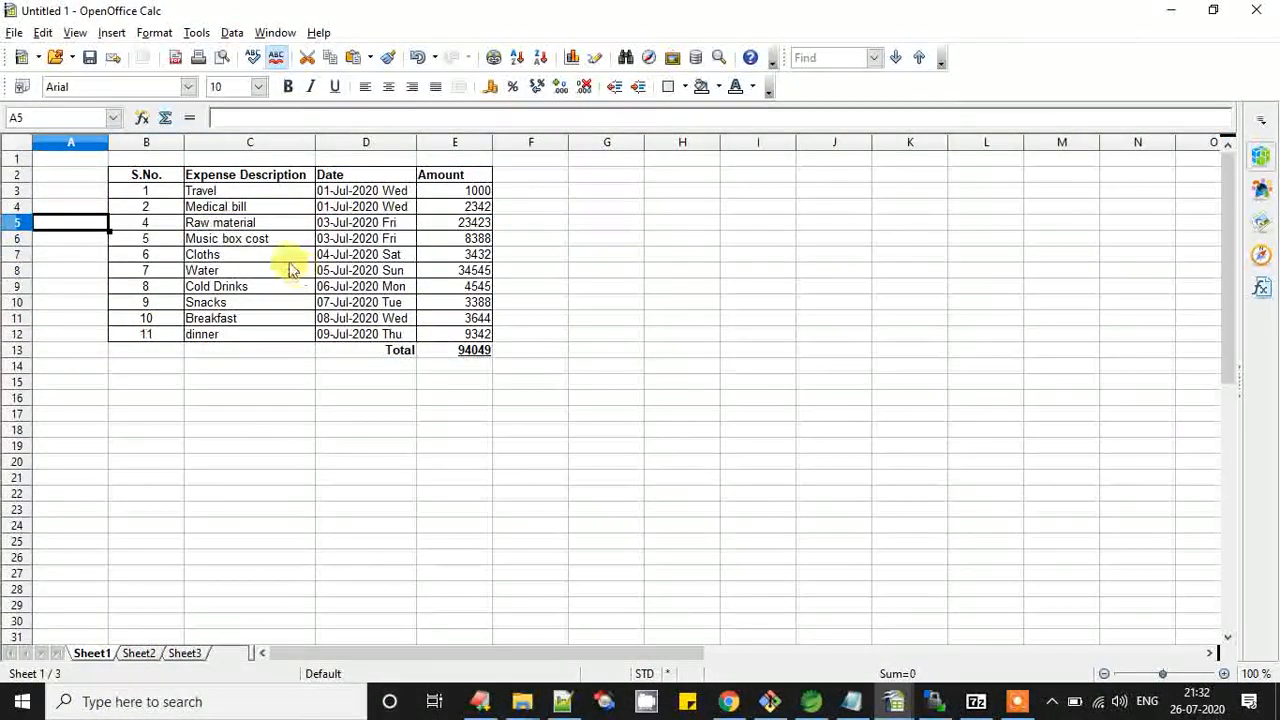
{"action": "left_click", "coordinate": [470, 356]}
{"action": "key", "text": "ctrl+b"}
{"action": "key", "text": "ctrl+u"}
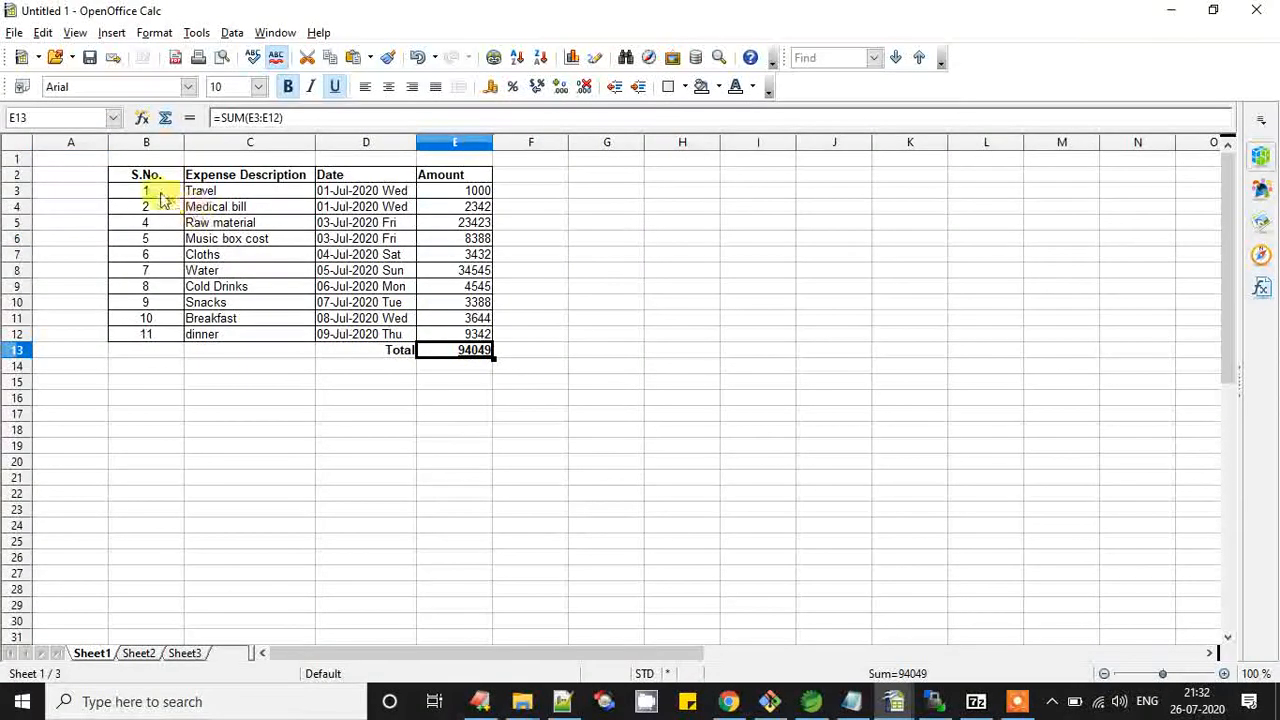
Renumber the S.No. column in B3:B12 sequentially from 1 to 10 by filling down the series 1, 2.
{"action": "left_click", "coordinate": [158, 196]}
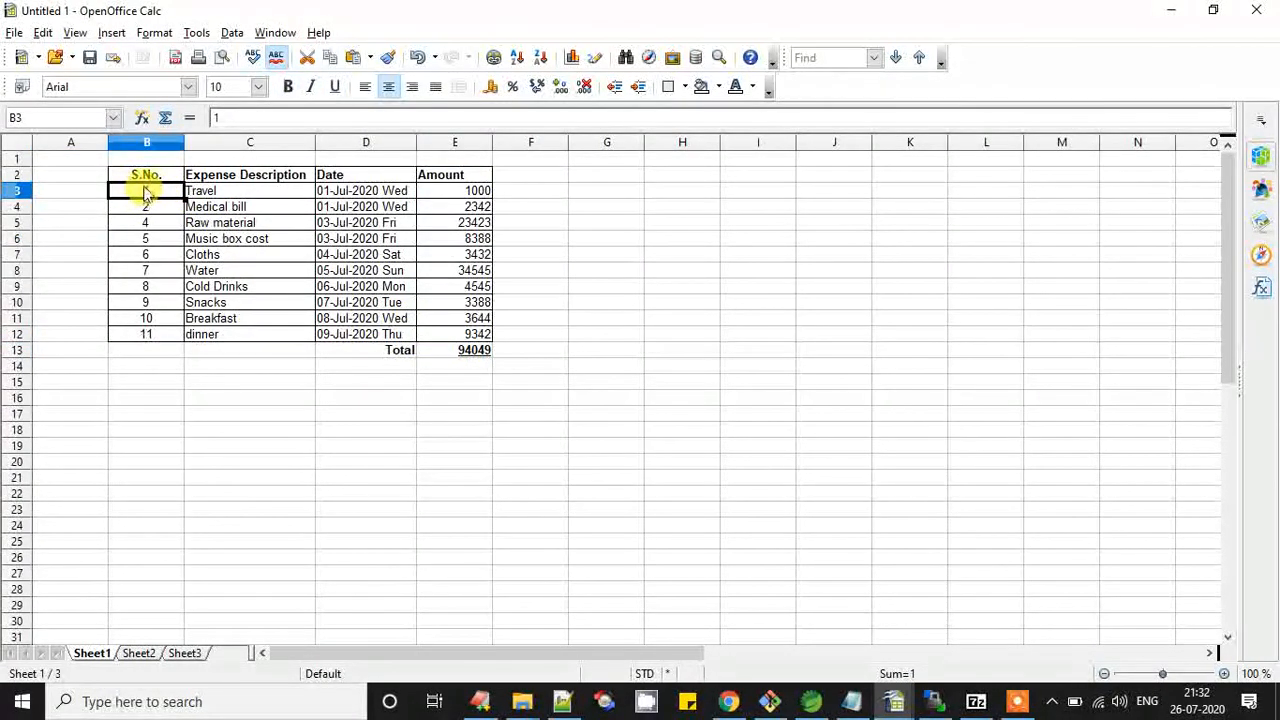
{"action": "left_click_drag", "start_coordinate": [146, 195], "coordinate": [146, 208]}
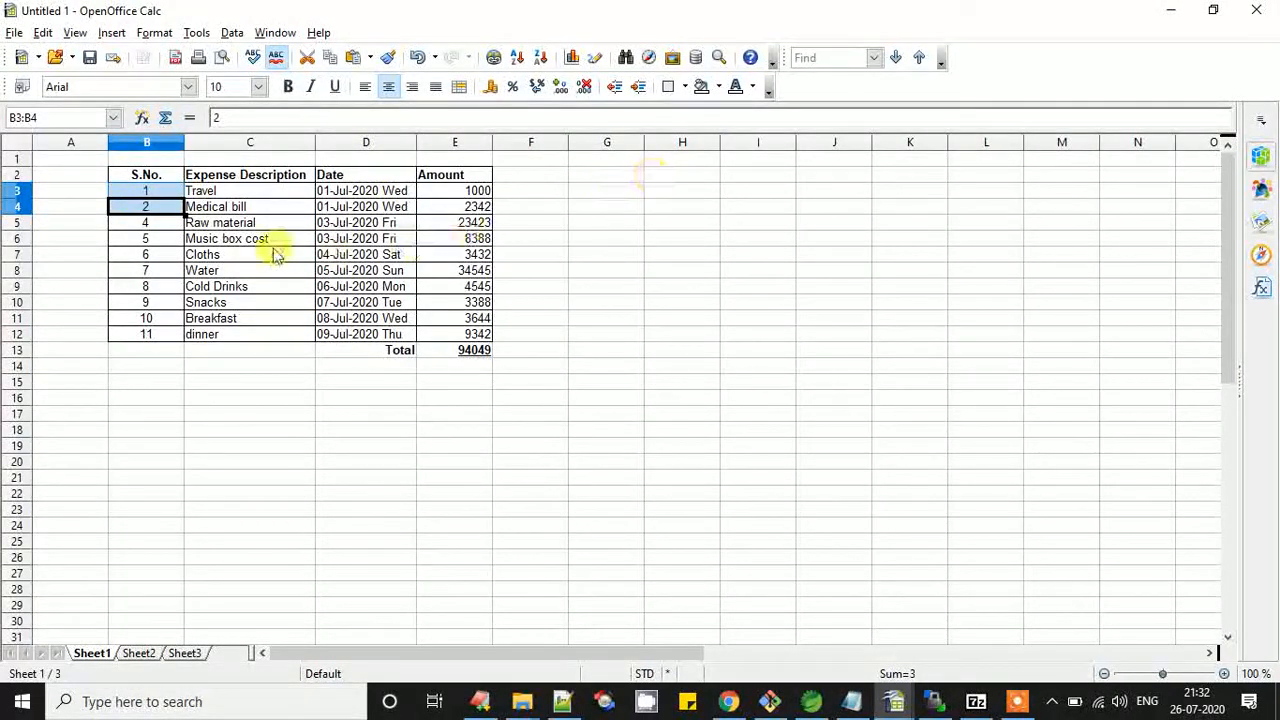
{"action": "double_click", "coordinate": [183, 212]}
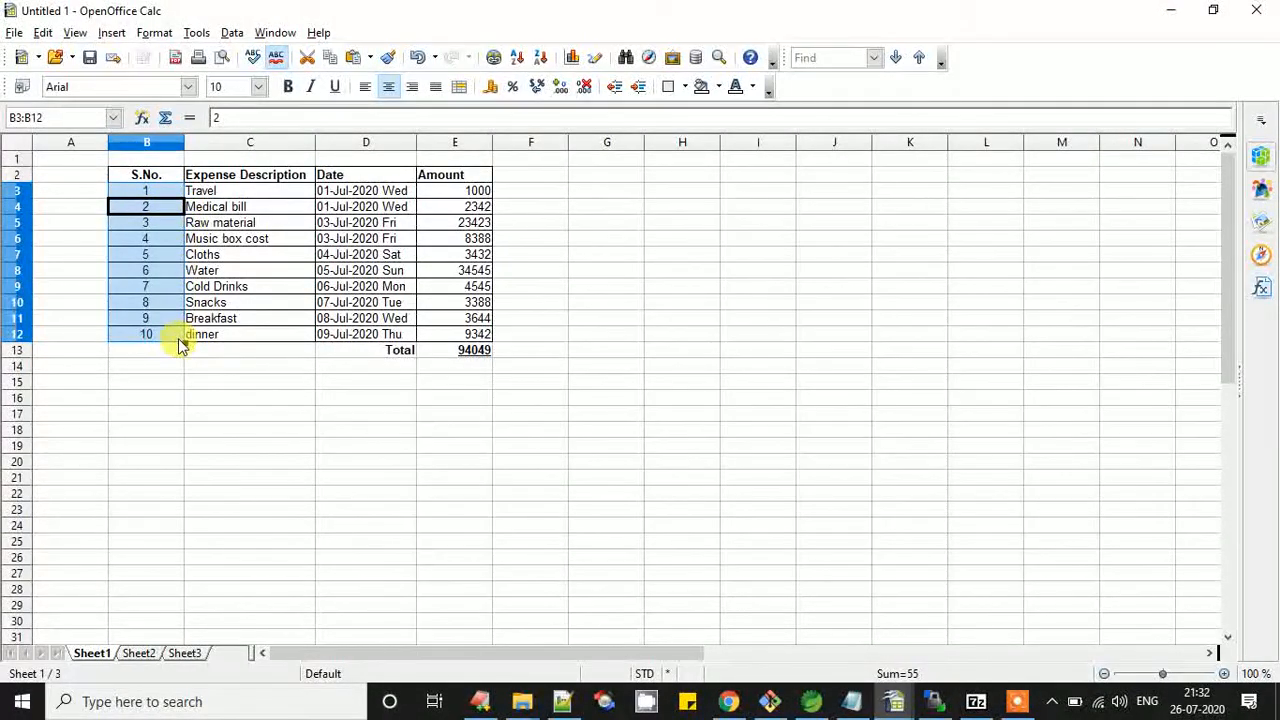
{"action": "left_click", "coordinate": [414, 428]}
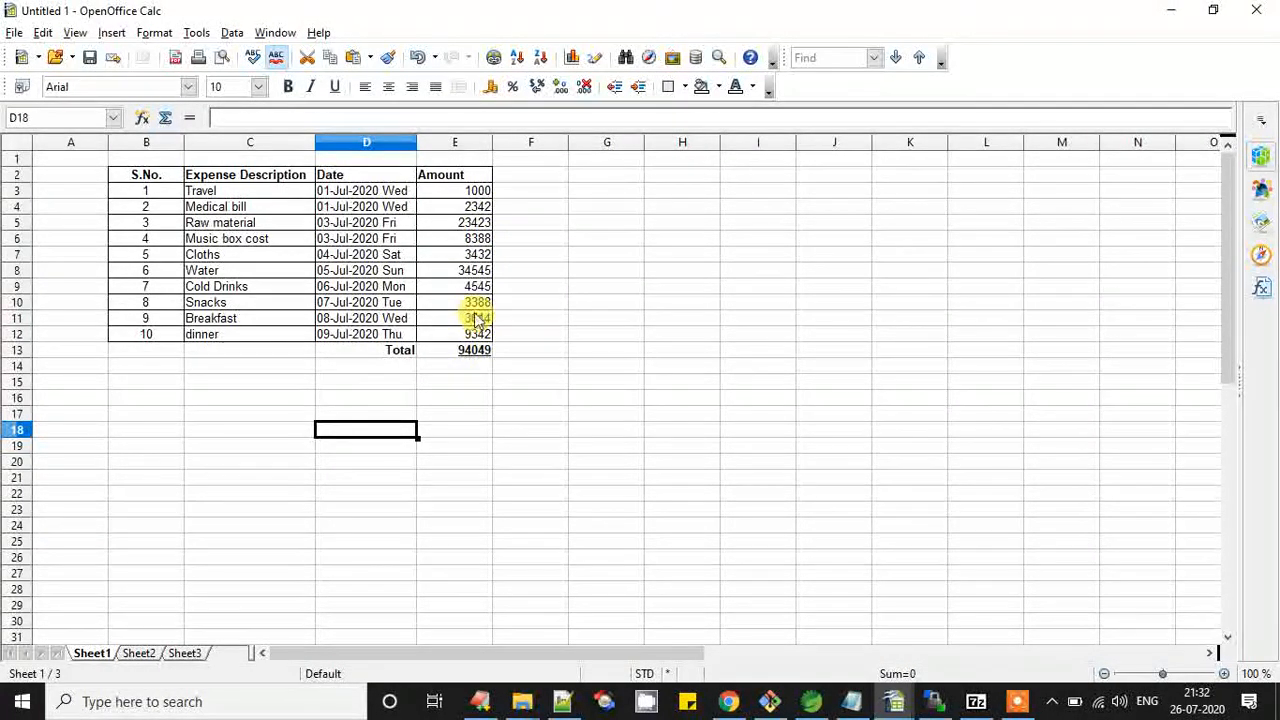
Start saving the spreadsheet as Microsoft Excel 97/2000/XP (.xls) with the file name Expense_details_Jul_2020_v1.
{"action": "left_click", "coordinate": [12, 33]}
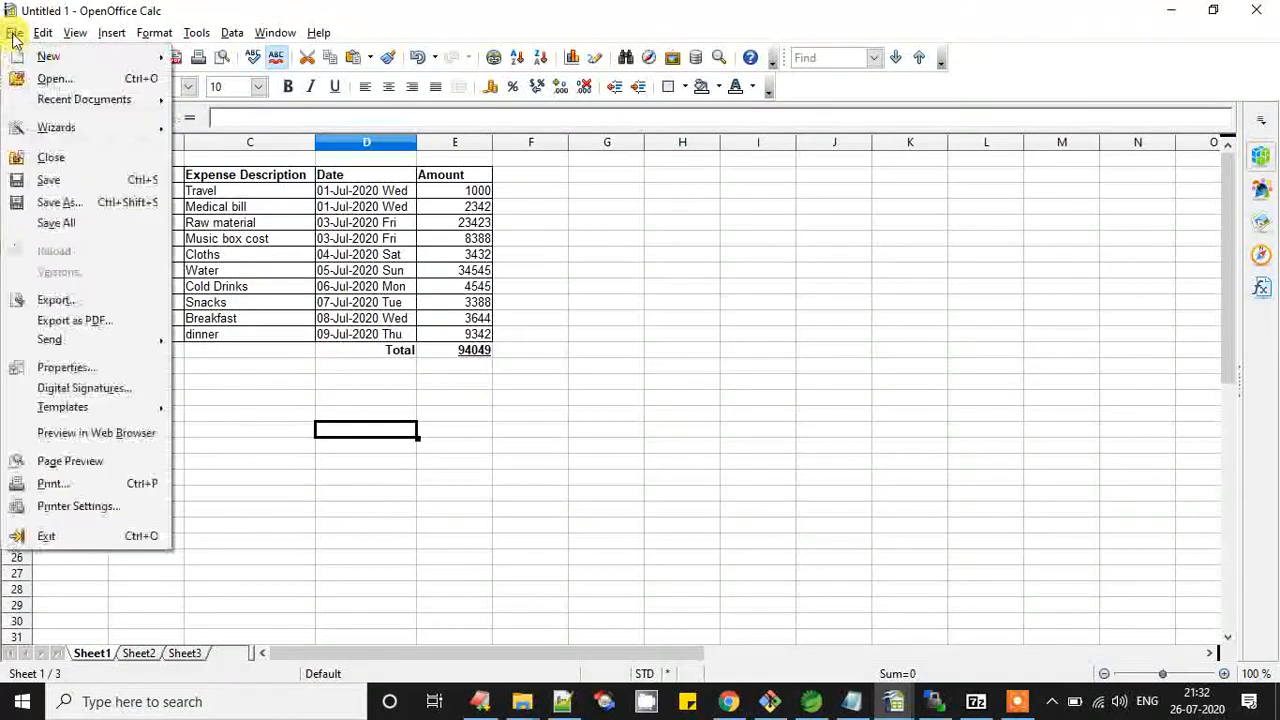
{"action": "left_click", "coordinate": [44, 184]}
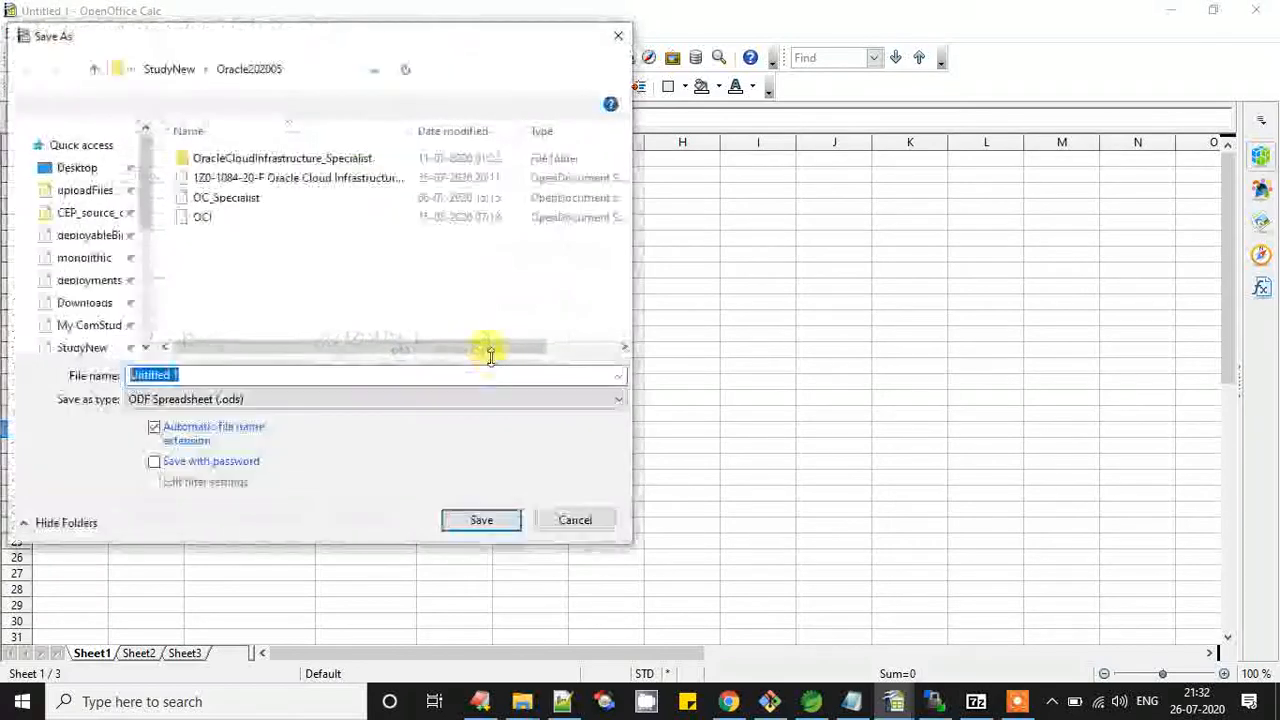
{"action": "left_click", "coordinate": [355, 401]}
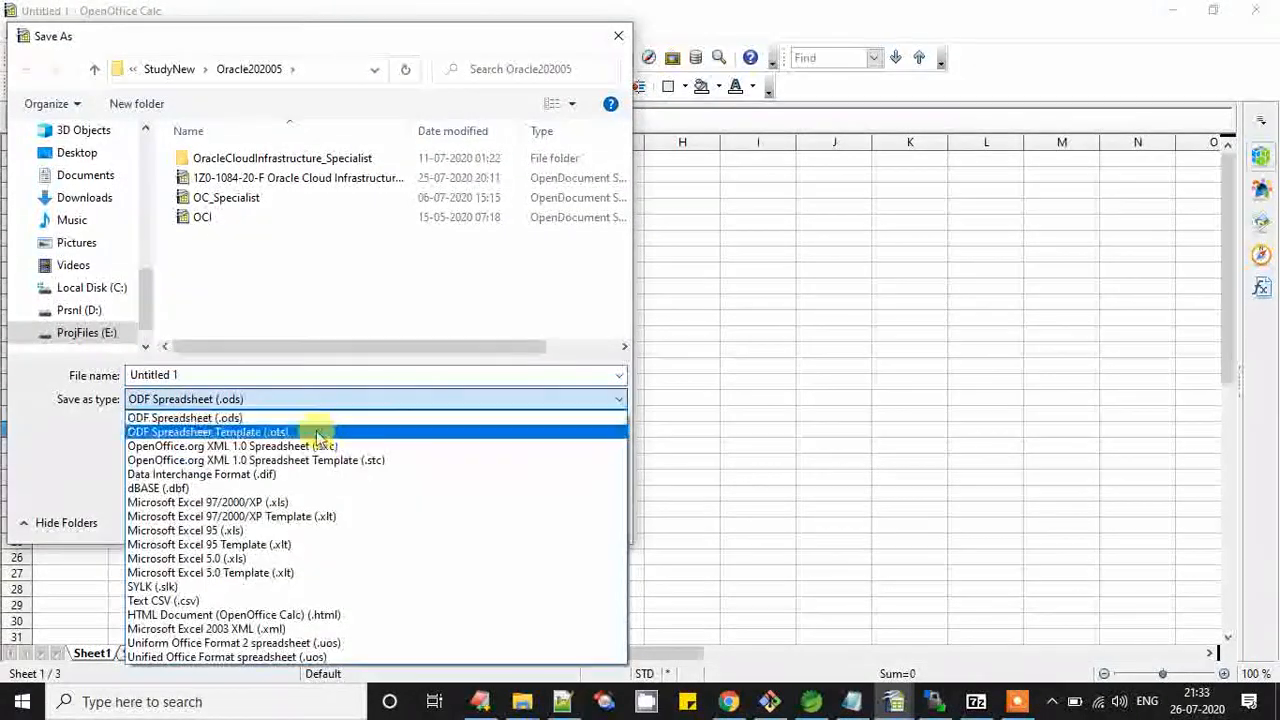
{"action": "left_click", "coordinate": [305, 532]}
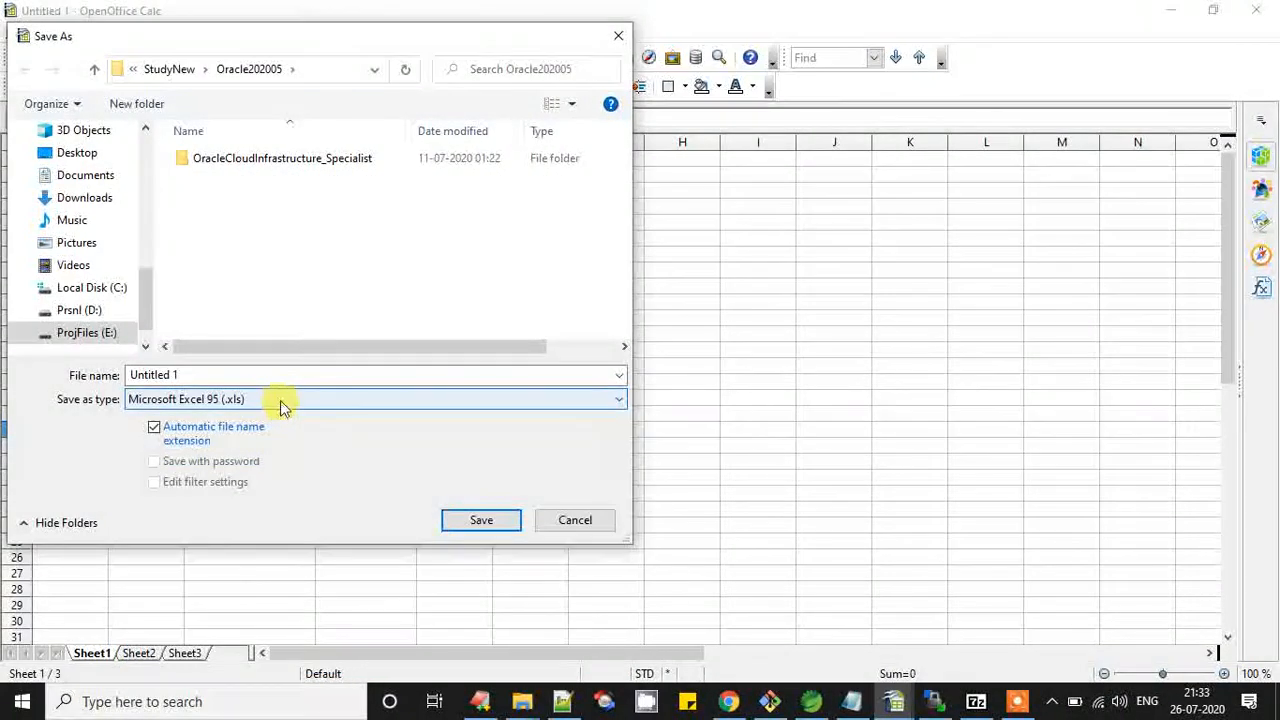
{"action": "left_click", "coordinate": [285, 401]}
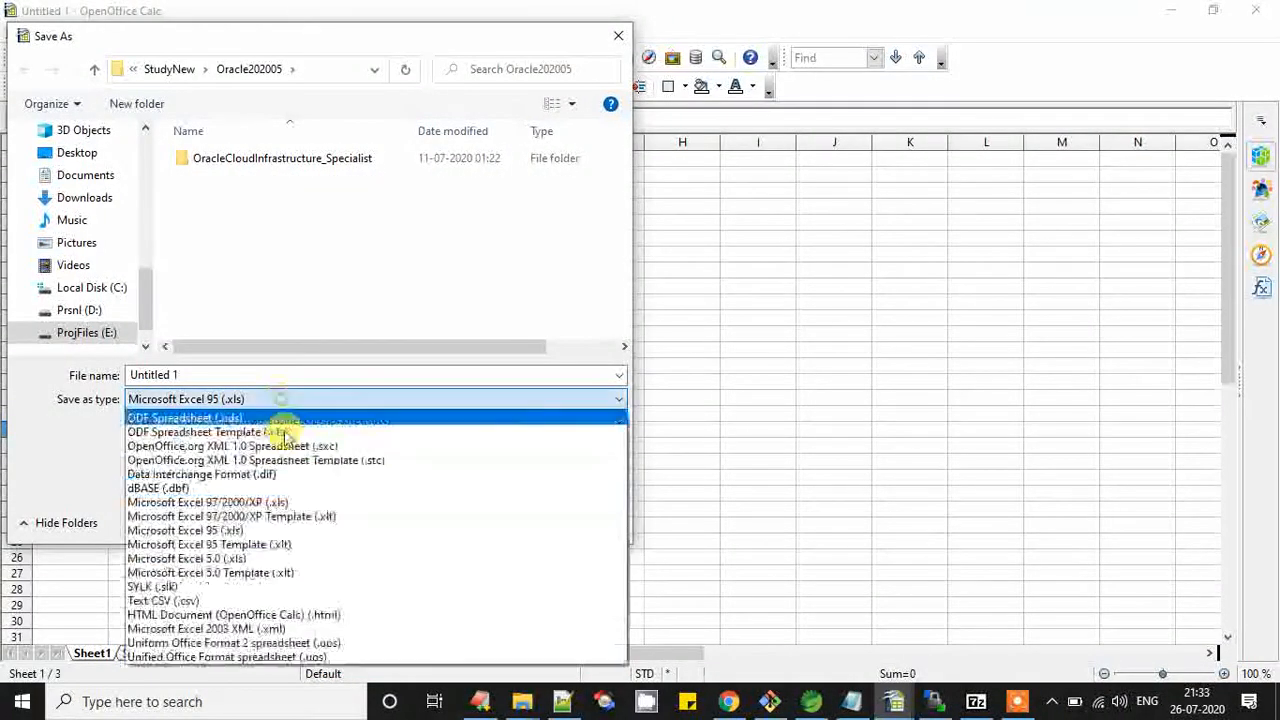
{"action": "left_click", "coordinate": [280, 505]}
{"action": "left_click", "coordinate": [177, 374]}
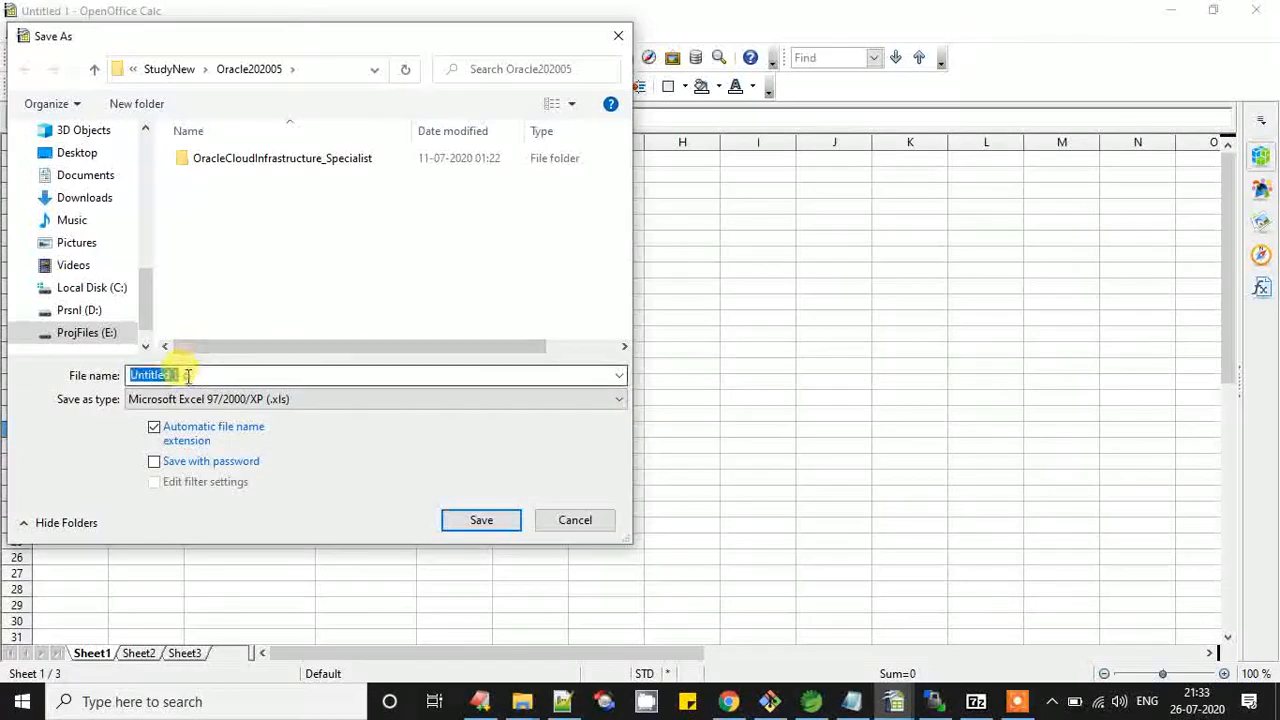
{"action": "type", "text": "Expense_details_Jul_2020_v"}
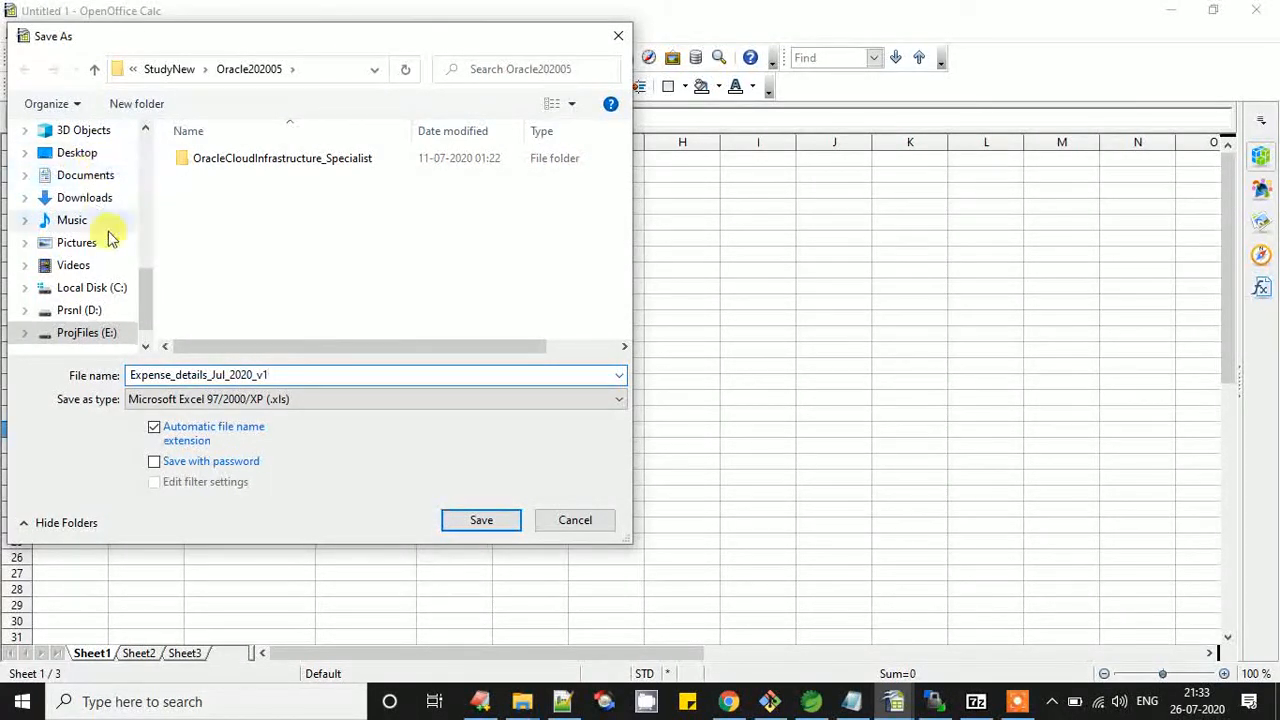
Create a folder named MyExcels on the ProjFiles (E:) drive and open it as the save location.
{"action": "left_click", "coordinate": [100, 334]}
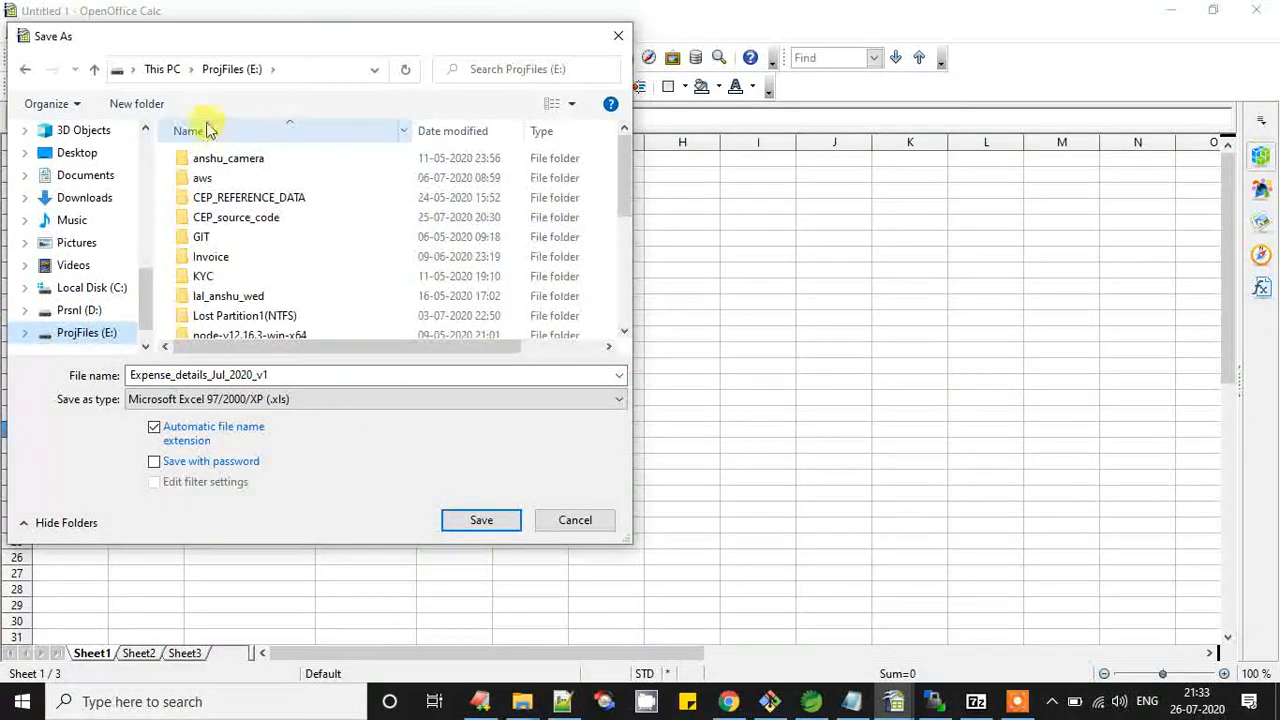
{"action": "key", "text": "ctrl+shift+n"}
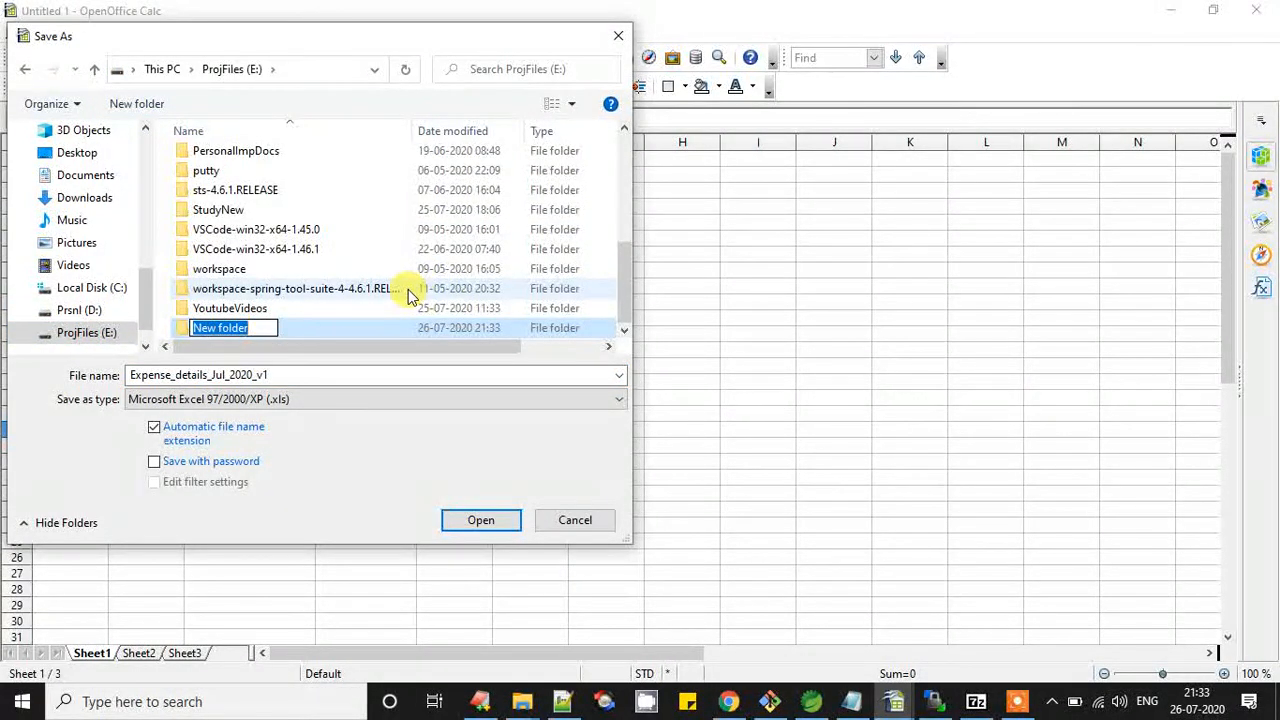
{"action": "type", "text": "My"}
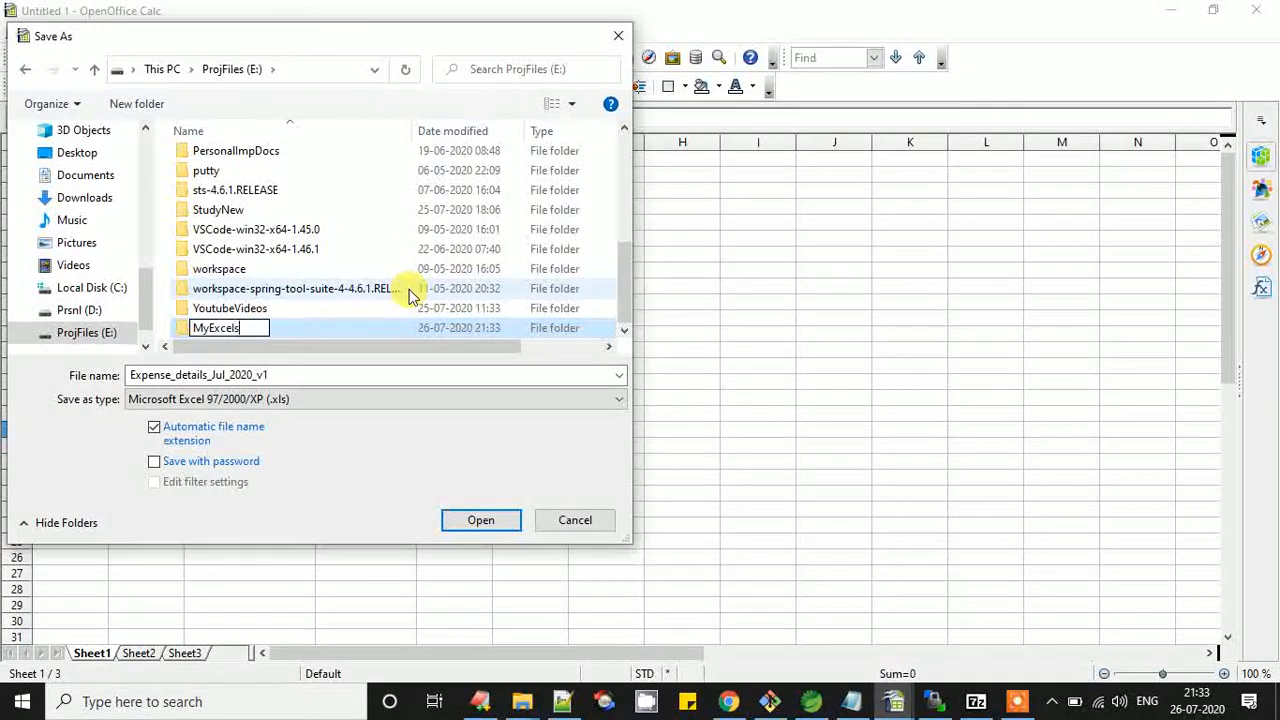
{"action": "type", "text": "Excels"}
{"action": "key", "text": "Return"}
{"action": "key", "text": "Return"}
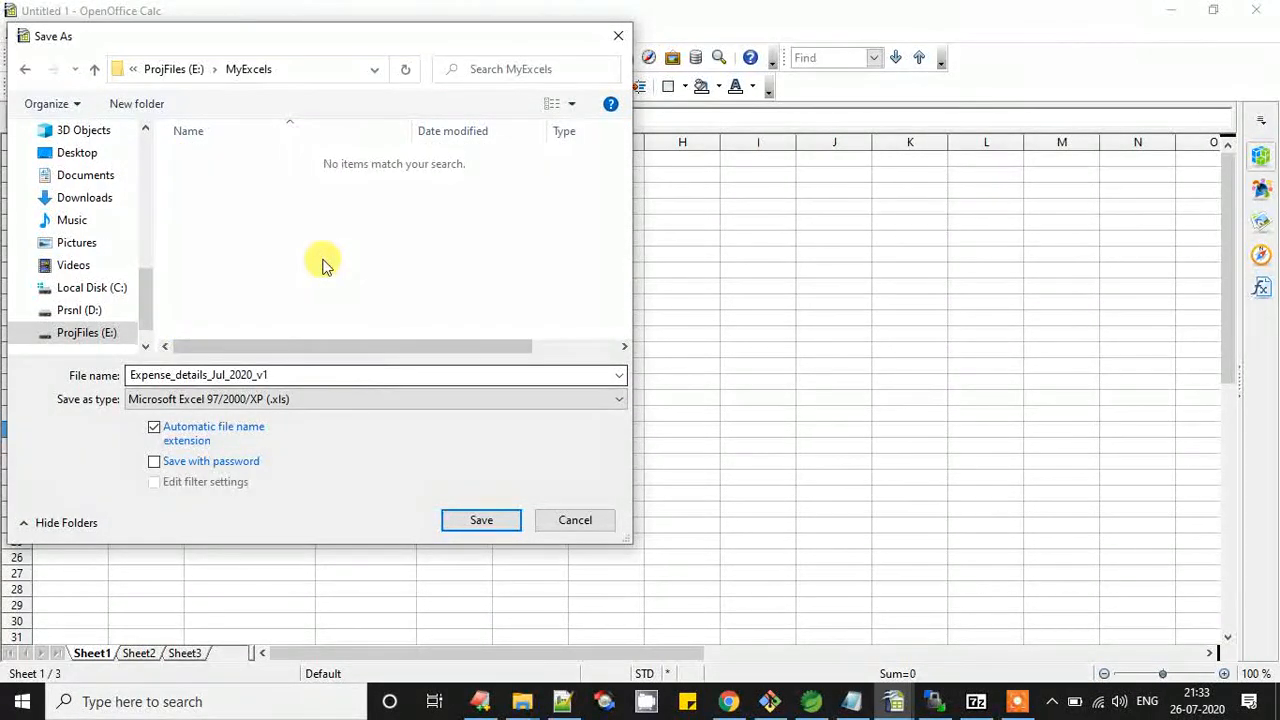
Save Expense_details_Jul_2020_v1 in the MyExcels folder, finishing with the ODF Spreadsheet (.ods) format.
{"action": "double_click", "coordinate": [285, 374]}
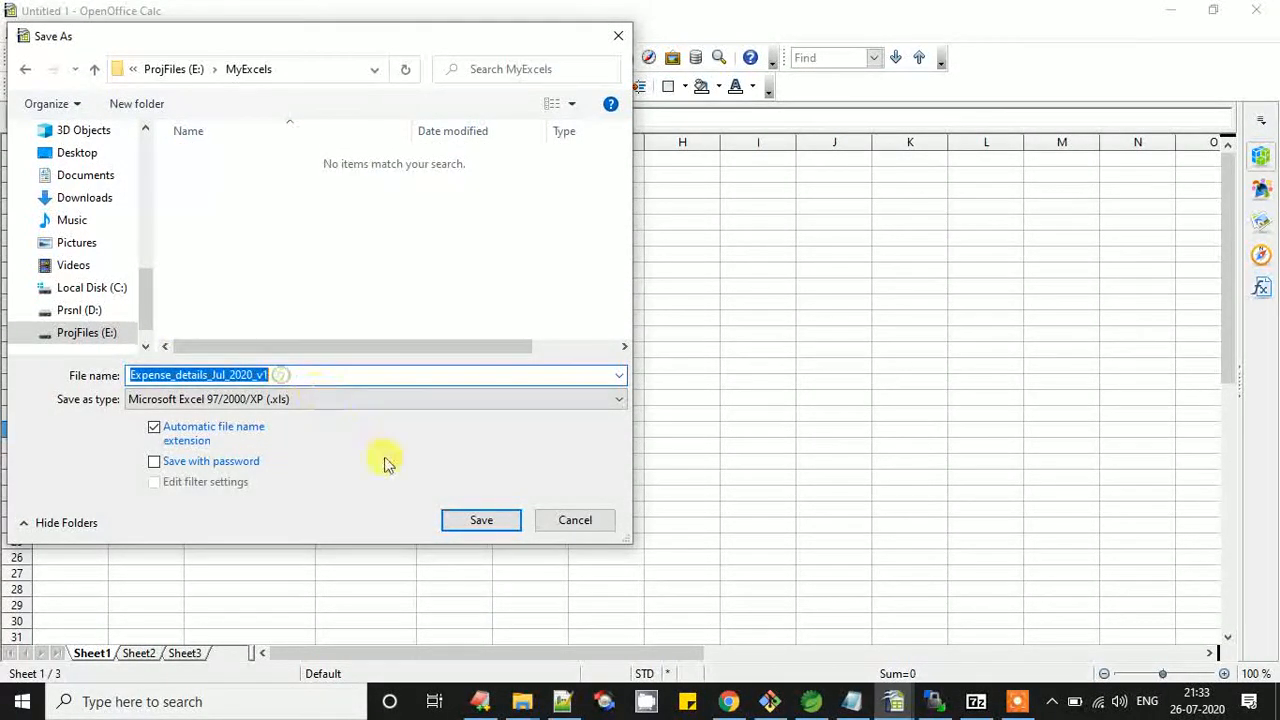
{"action": "left_click", "coordinate": [478, 521]}
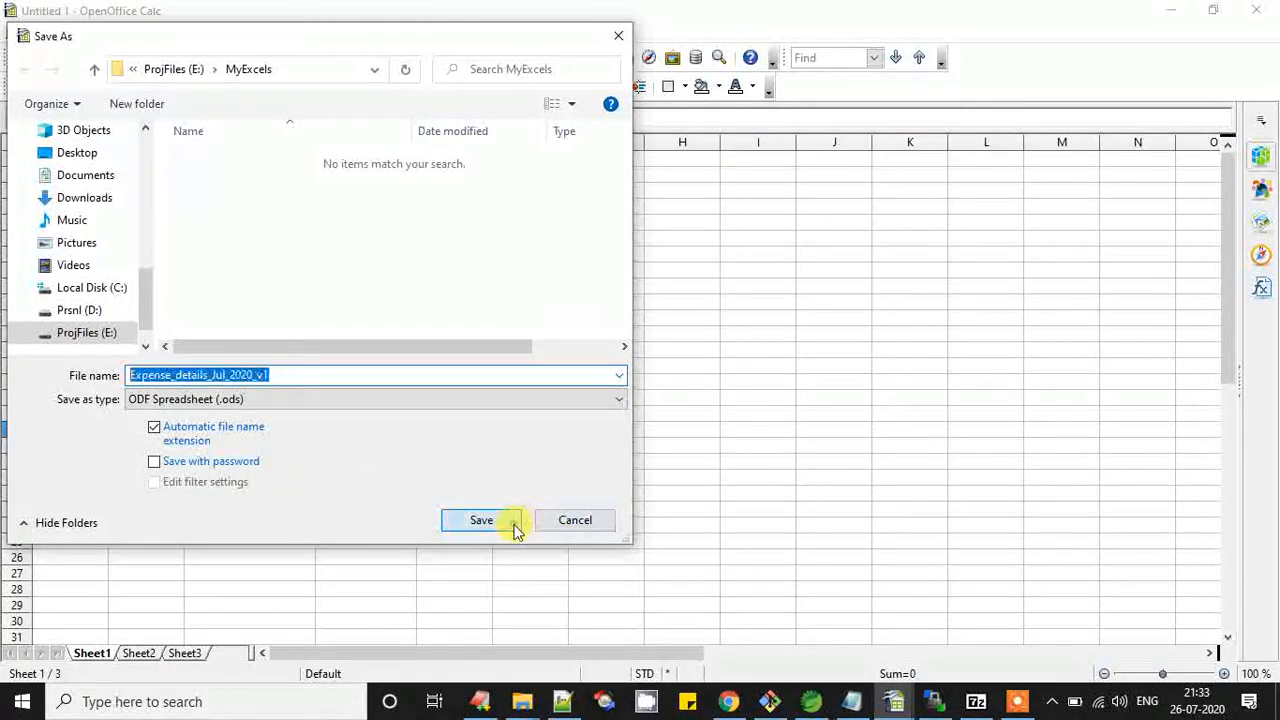
{"action": "left_click", "coordinate": [512, 522]}
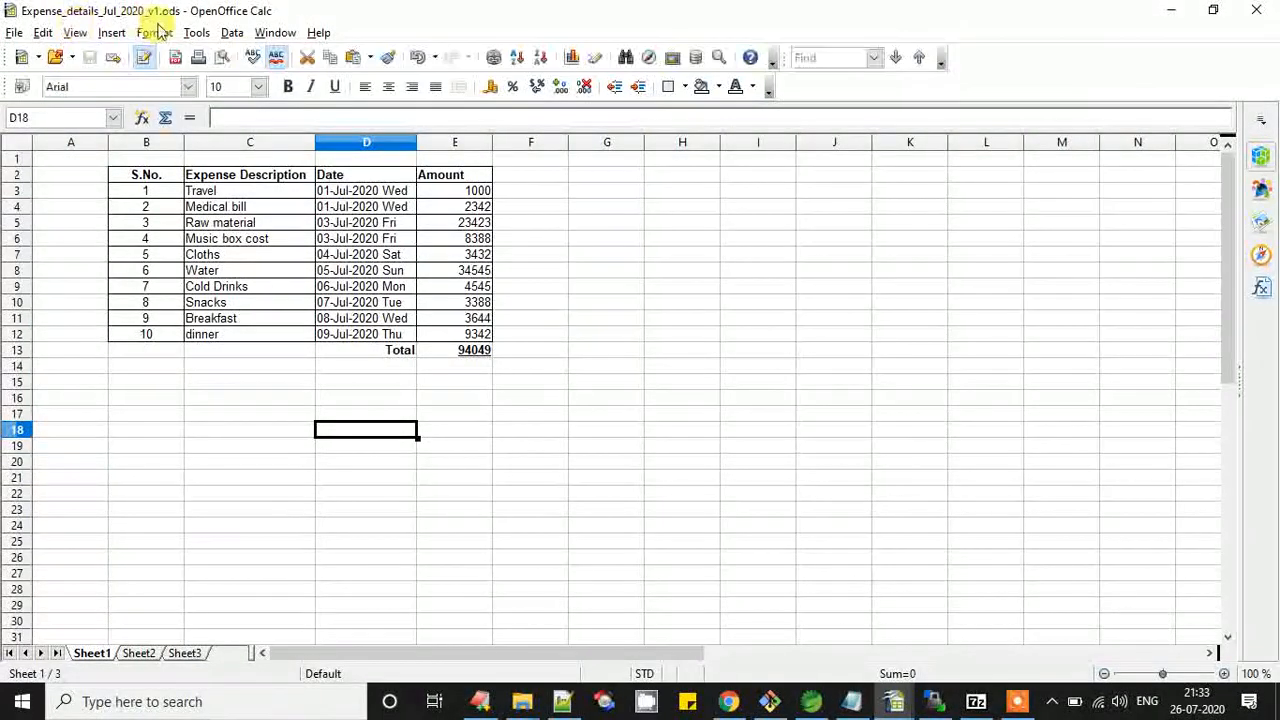
Close the spreadsheet, switch to File Explorer and reopen Expense_details_Jul_2020_v1 from the MyExcels folder on ProjFiles (E:).
{"action": "left_click", "coordinate": [1266, 10]}
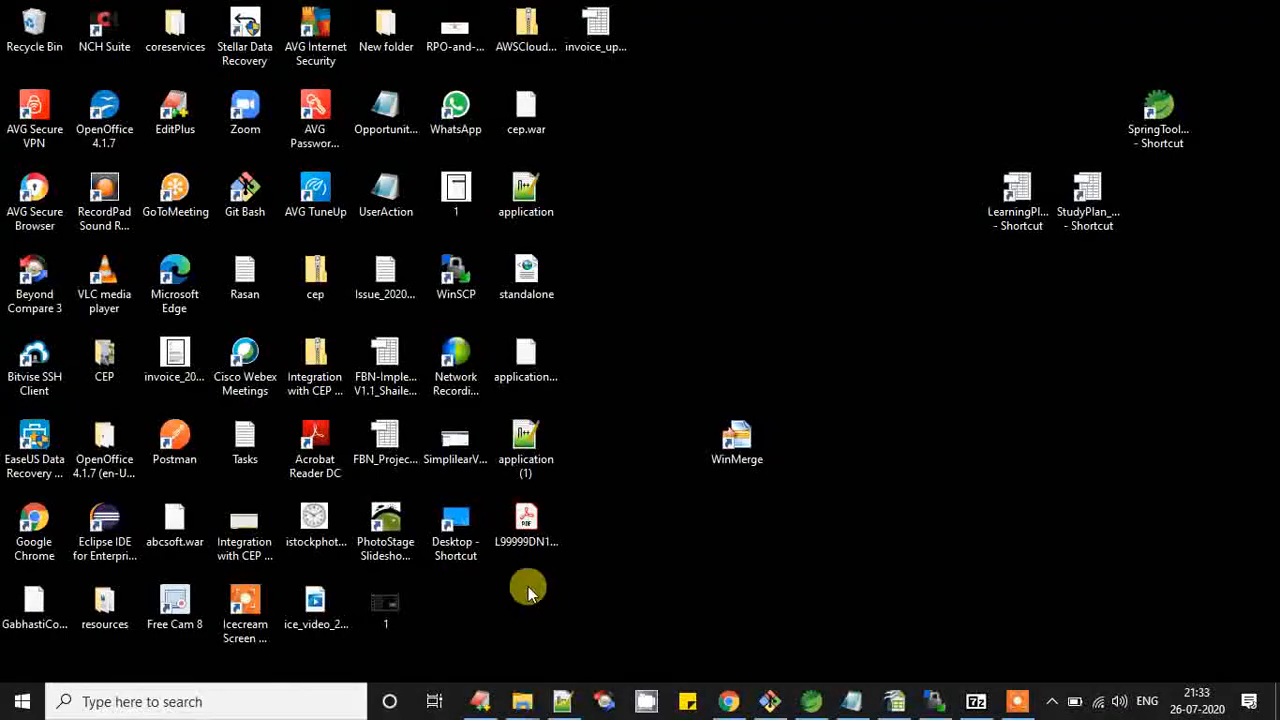
{"action": "key", "text": "super+e"}
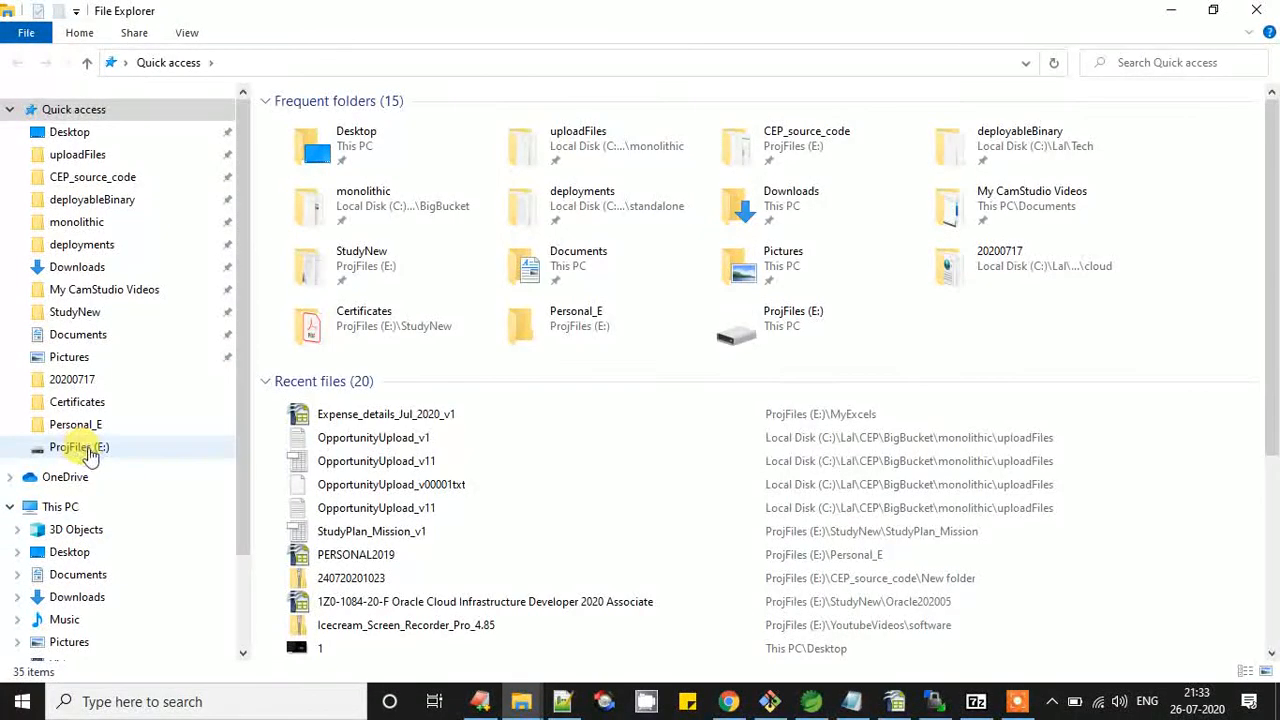
{"action": "left_click", "coordinate": [88, 448]}
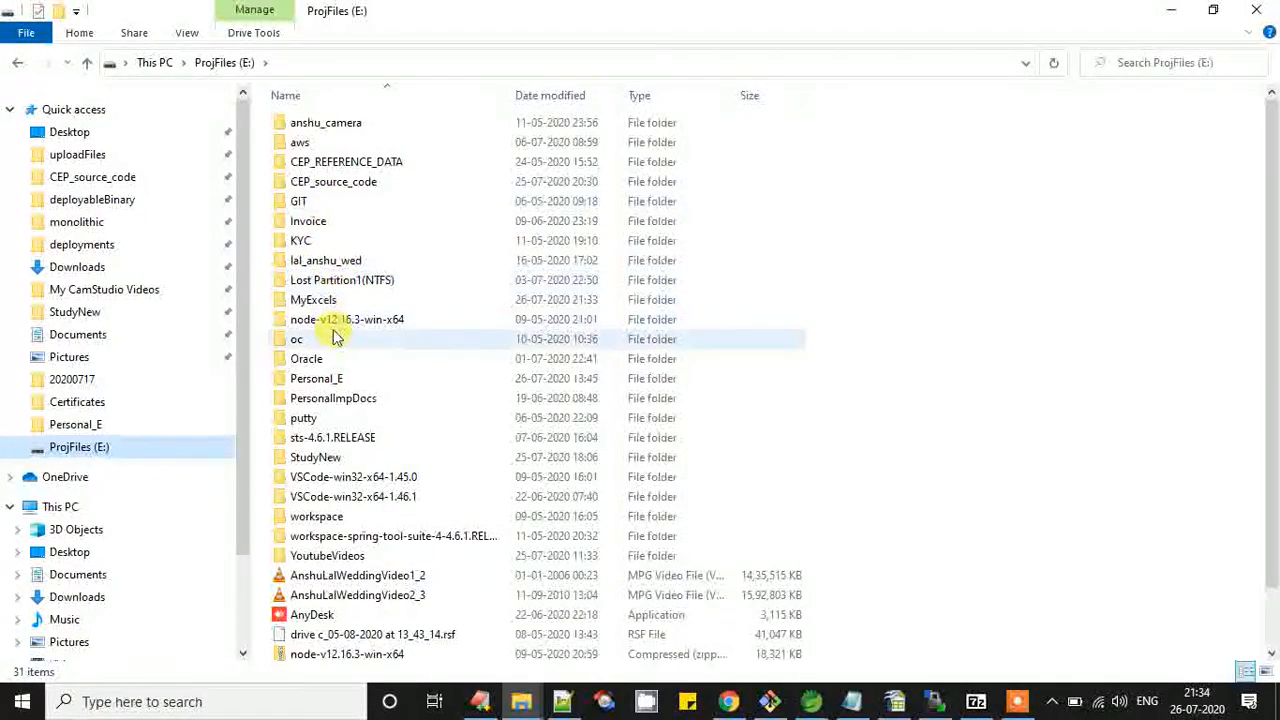
{"action": "double_click", "coordinate": [330, 300]}
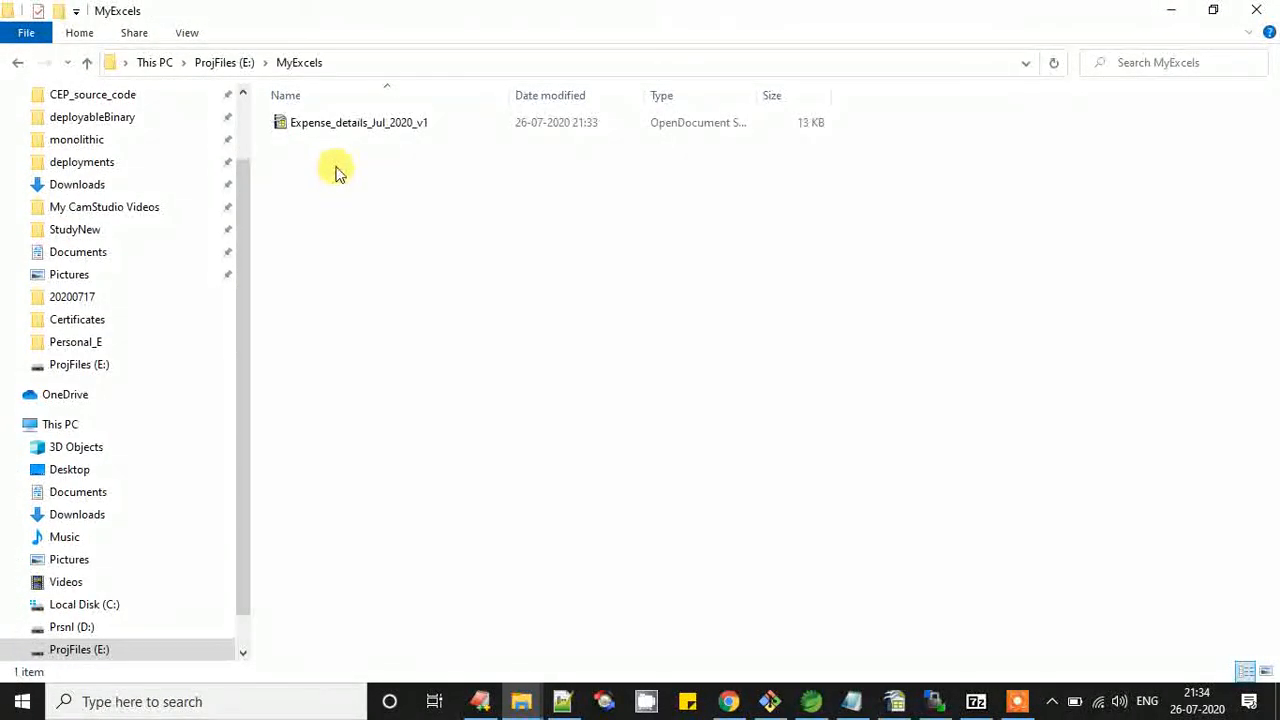
{"action": "left_click", "coordinate": [364, 124]}
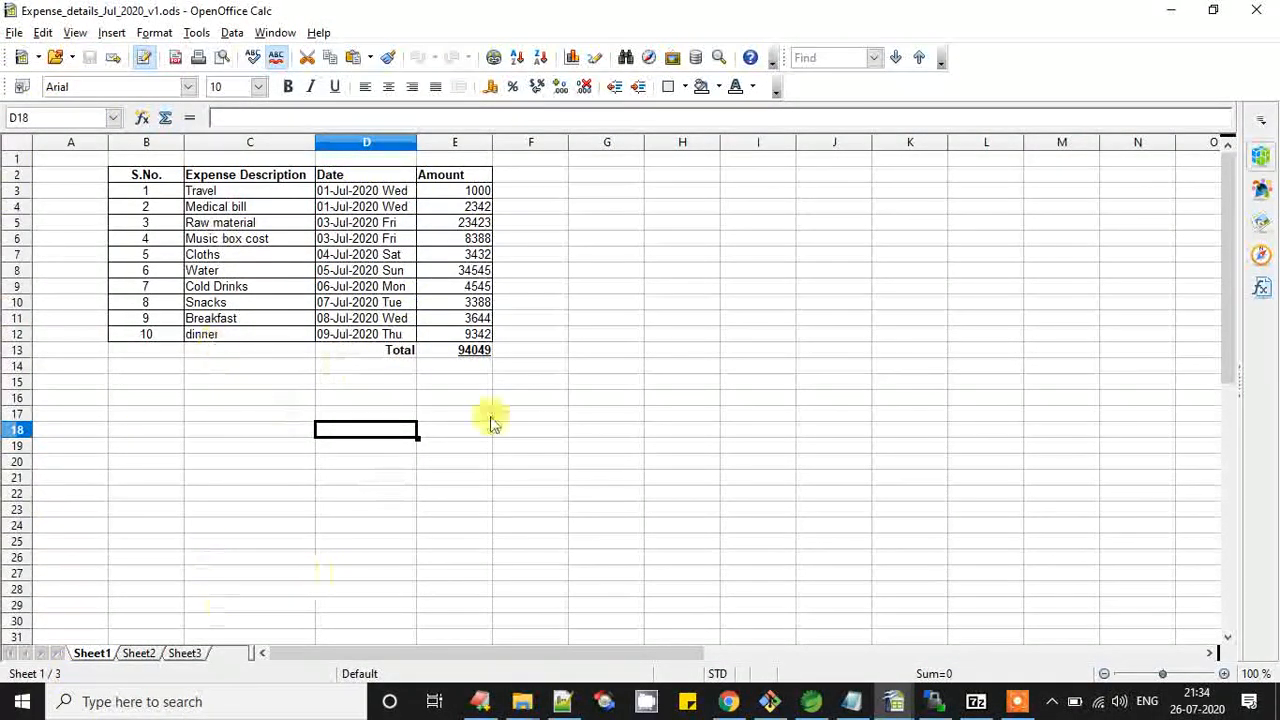
{"action": "left_click", "coordinate": [1020, 705]}
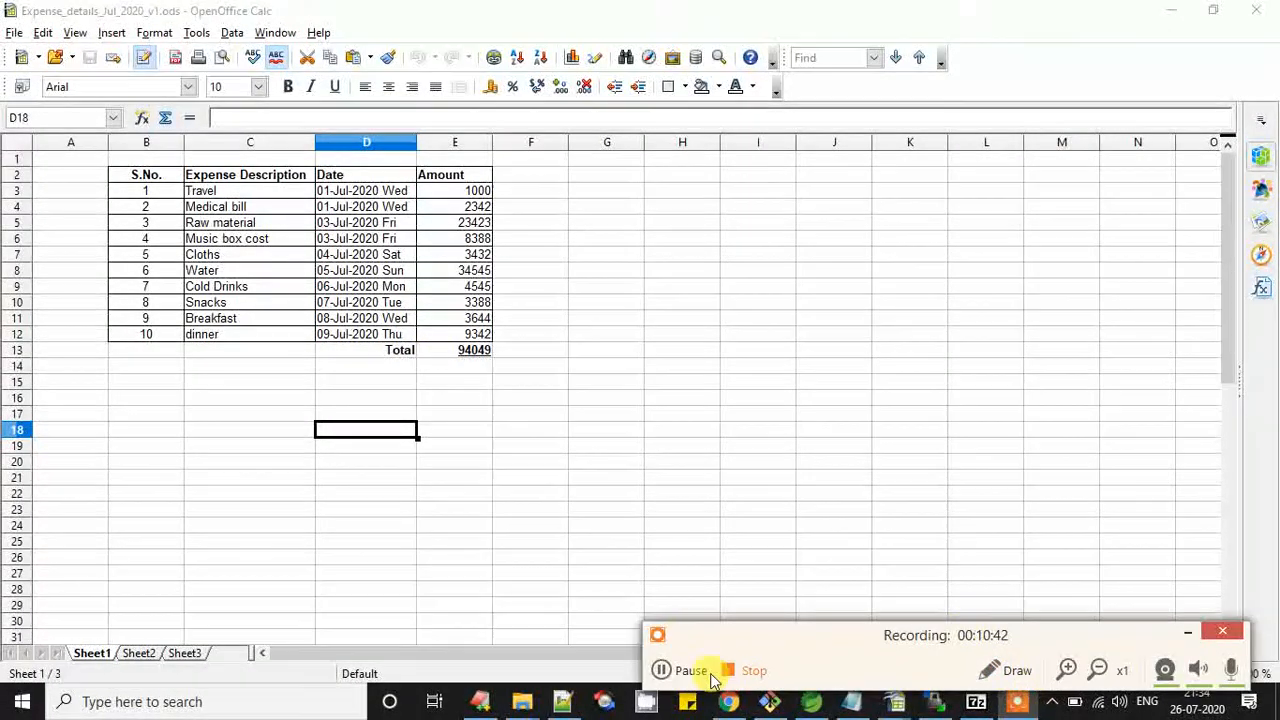